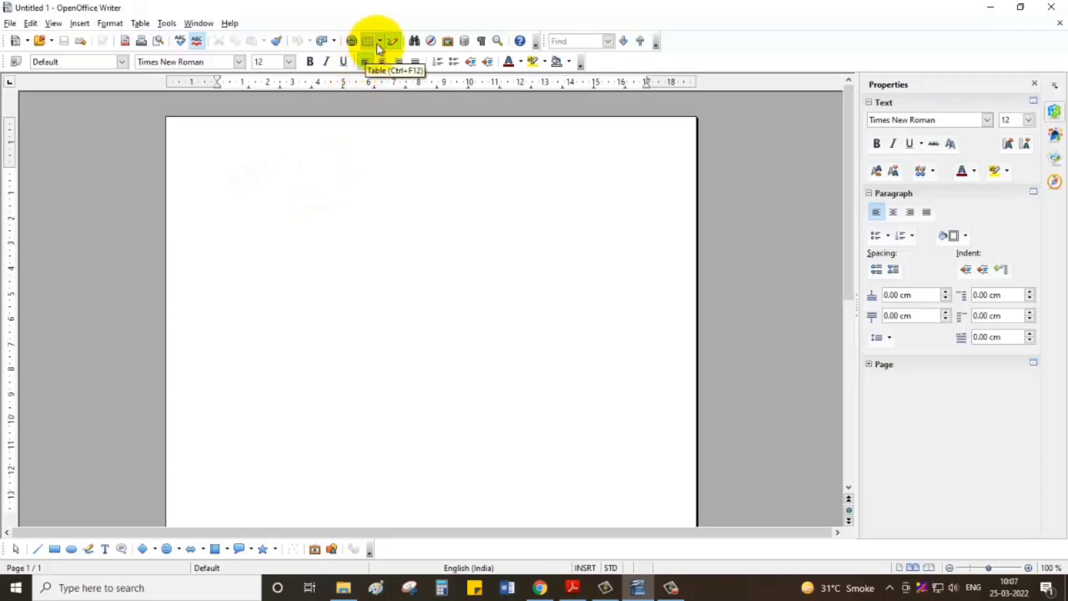
pyautogui.click(380, 42)
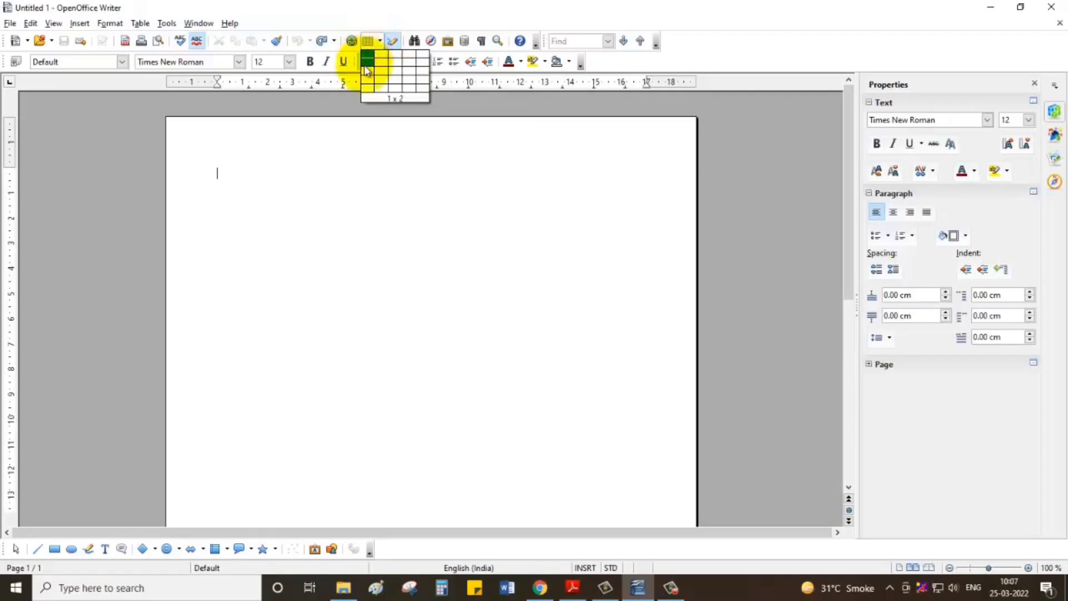
pyautogui.click(396, 73)
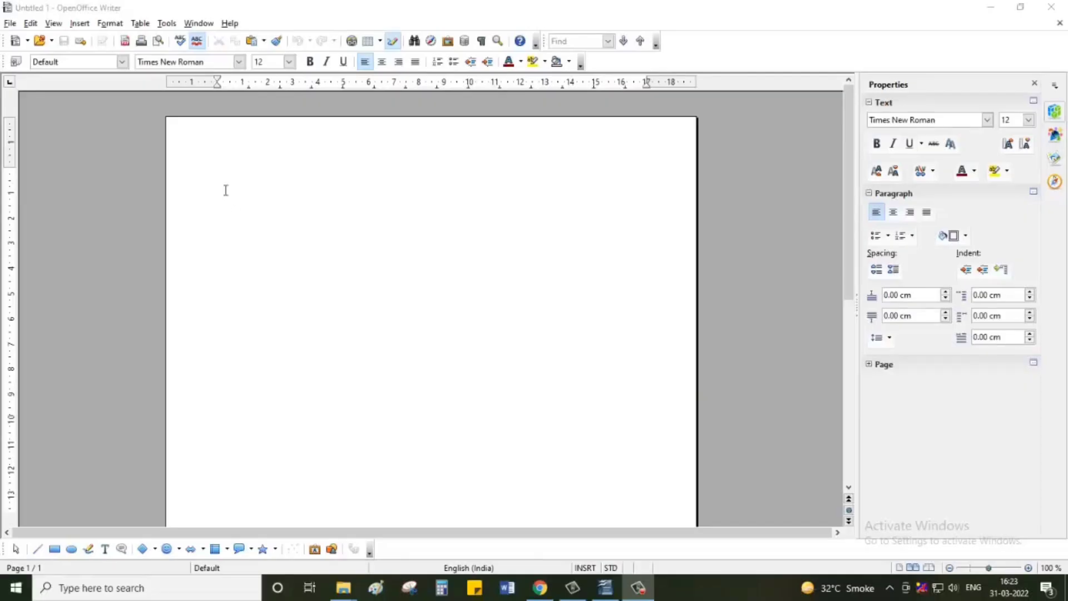
pyautogui.click(140, 22)
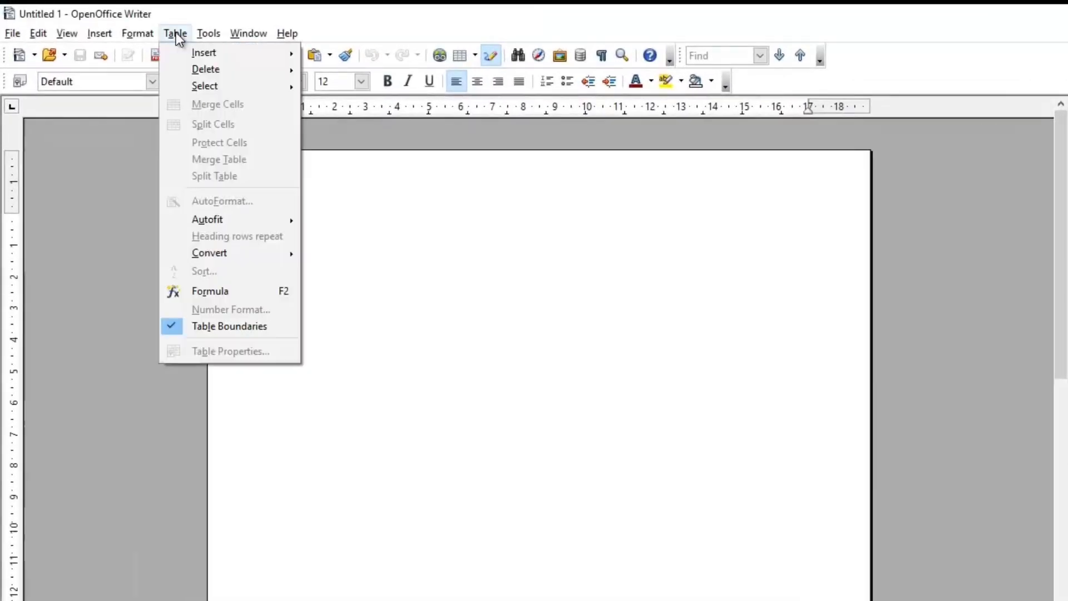
pyautogui.moveTo(235, 55)
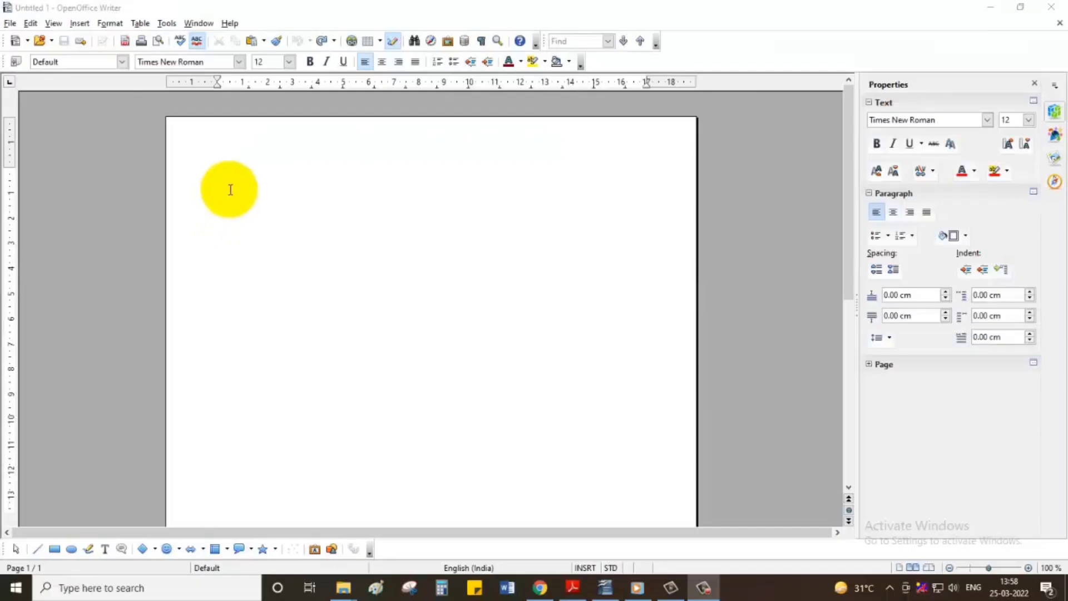
# - Insert a table with 4 columns and 5 rows at the start of the blank document
pyautogui.click(231, 188)
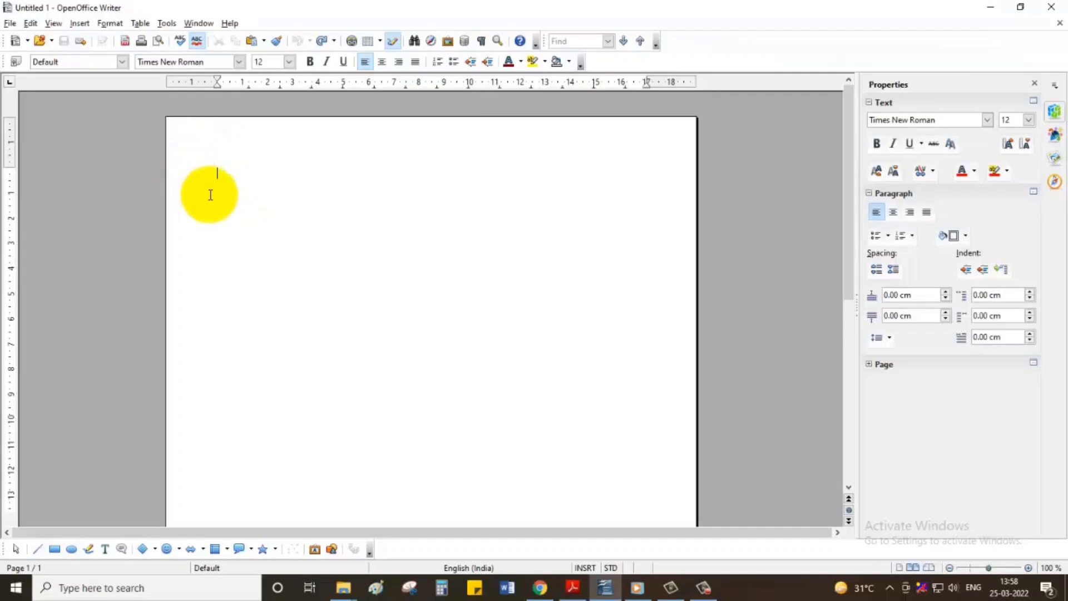
pyautogui.click(140, 24)
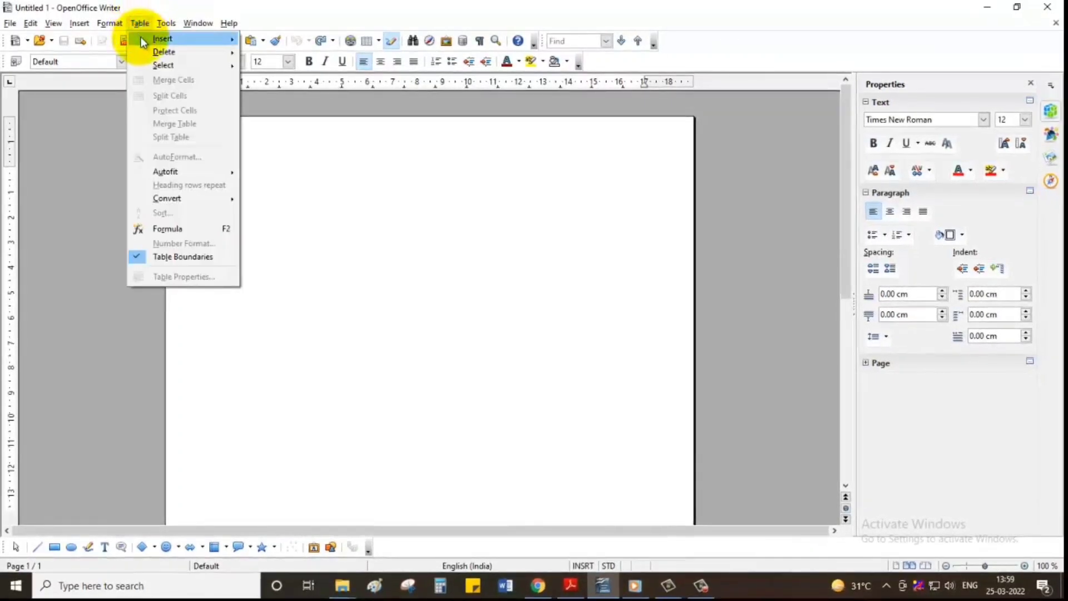
pyautogui.moveTo(165, 39)
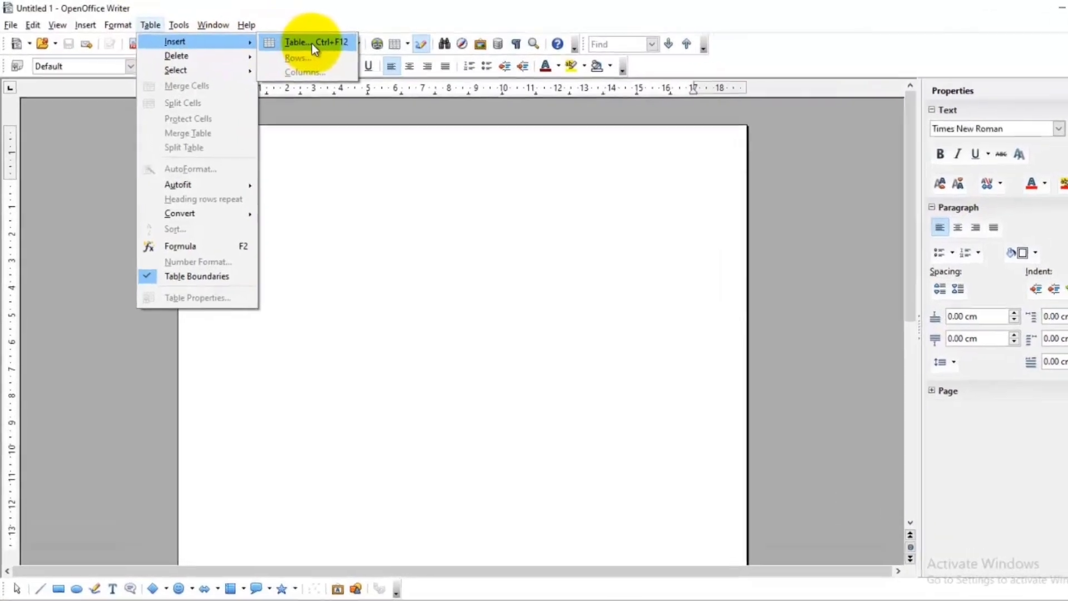
pyautogui.click(281, 39)
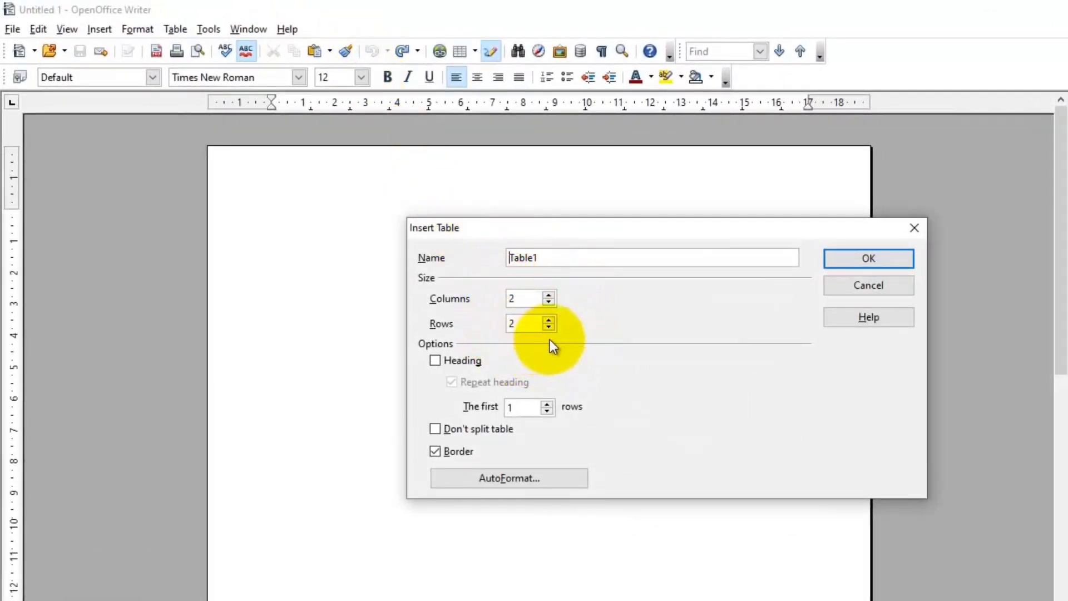
pyautogui.click(548, 294)
pyautogui.click(549, 294)
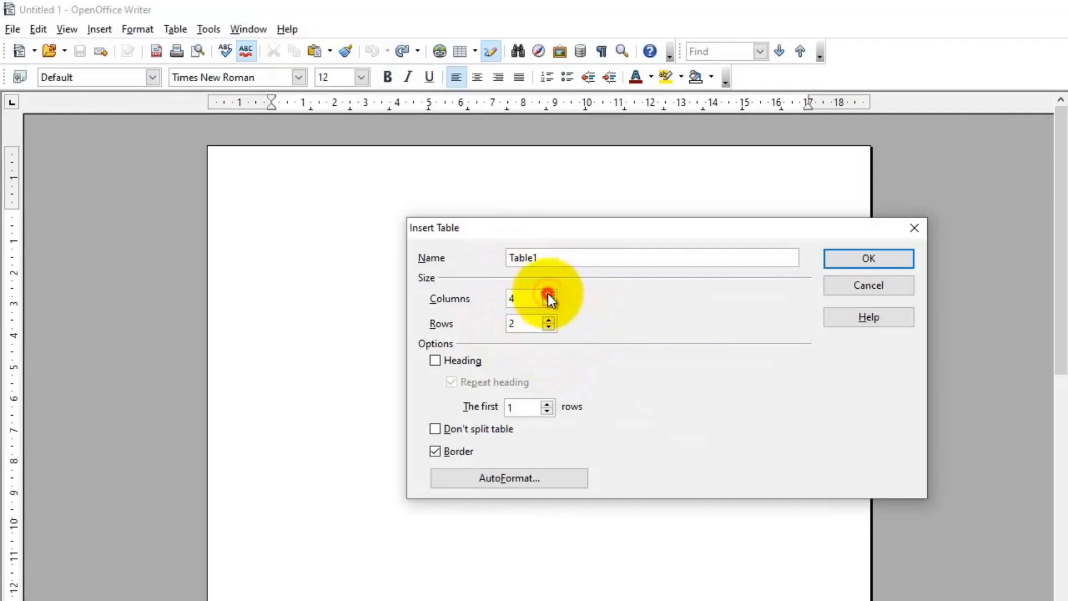
pyautogui.click(513, 327)
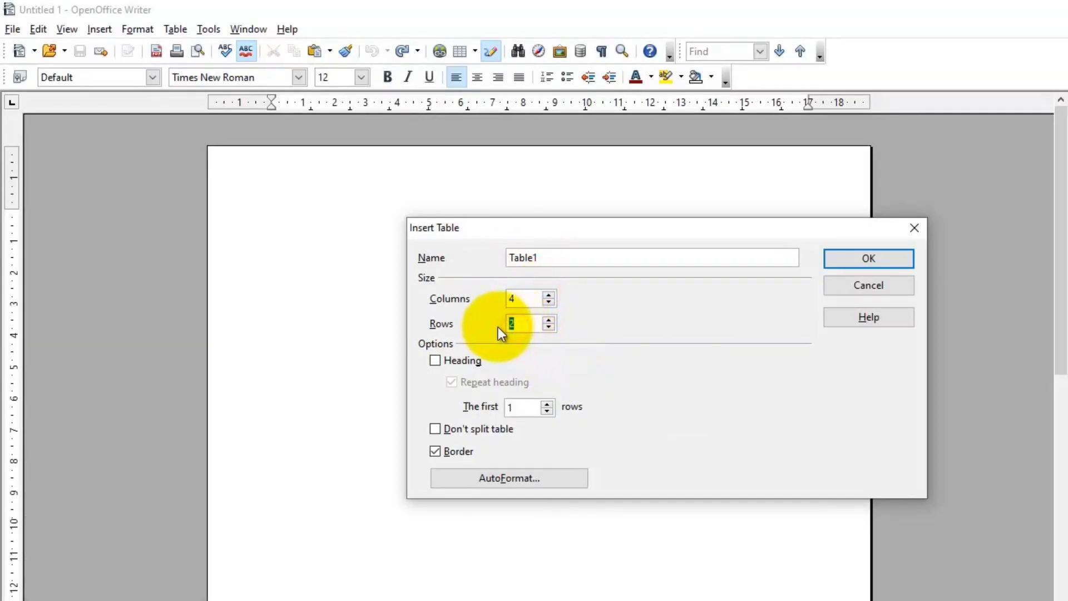
pyautogui.write('5')
pyautogui.click(834, 259)
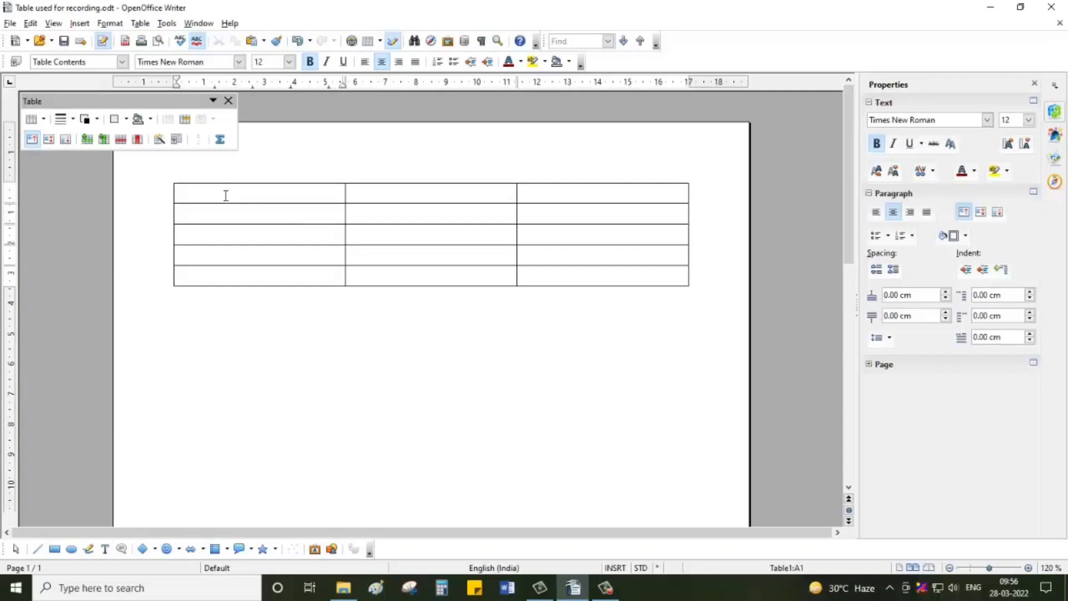
# - Fill the table's header row with "Name", "Grade" and "Roll No."
pyautogui.write('Name')
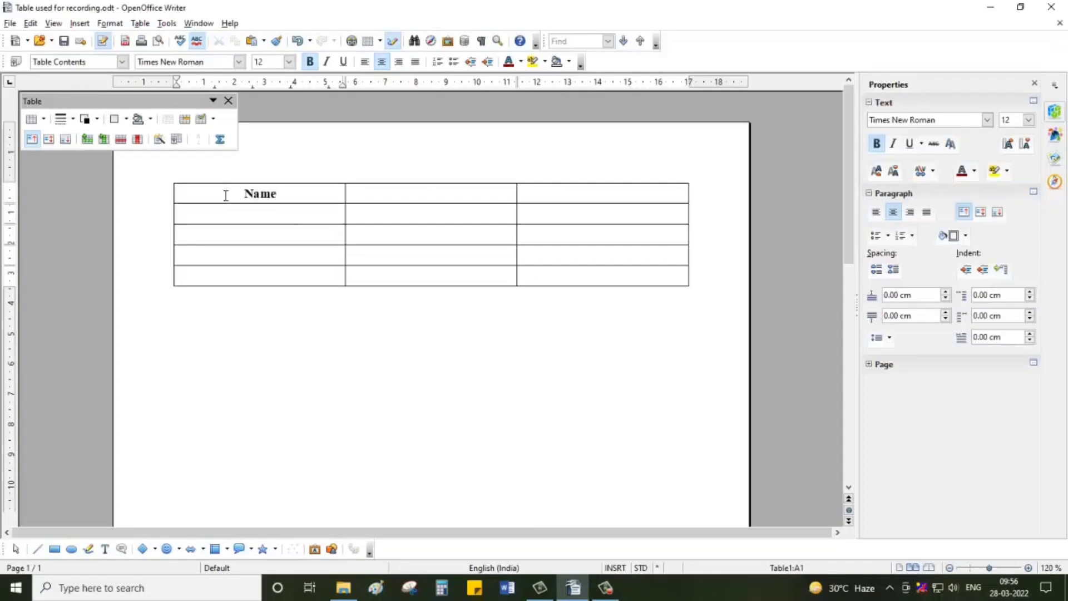
pyautogui.press('Tab')
pyautogui.write('Grade')
pyautogui.press('Tab')
pyautogui.write('Roll No.')
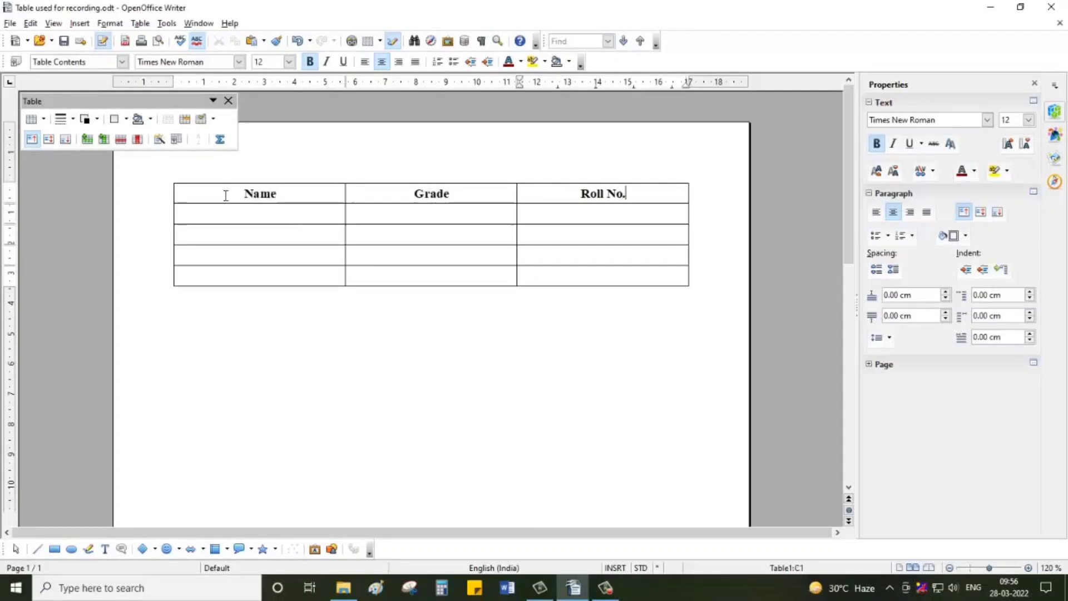
# - Fill the second table row with the first student's name, grade V and roll number 25
pyautogui.press('Tab')
pyautogui.write('Astha ')
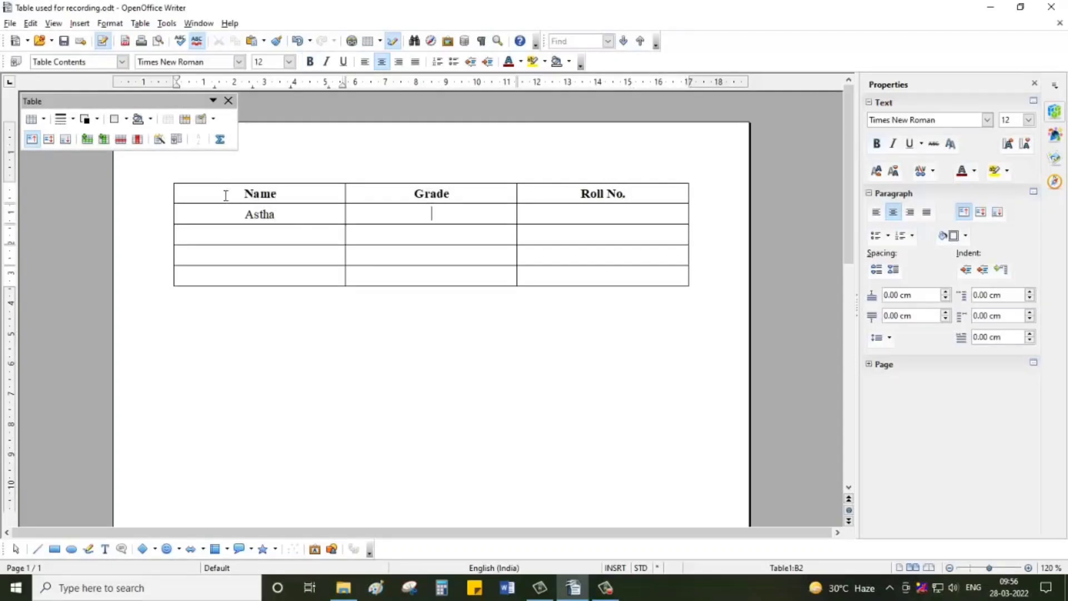
pyautogui.write('V')
pyautogui.press('Tab')
pyautogui.write('25')
# - Fill the third table row with the second student's name, grade VI and roll number 15
pyautogui.write('Diya')
pyautogui.press('Tab')
pyautogui.write('VI')
pyautogui.press('Tab')
pyautogui.write('15')
# - Enter the third and fourth students' names in the last two rows of the Name column
pyautogui.press('Tab')
pyautogui.write('Jay')
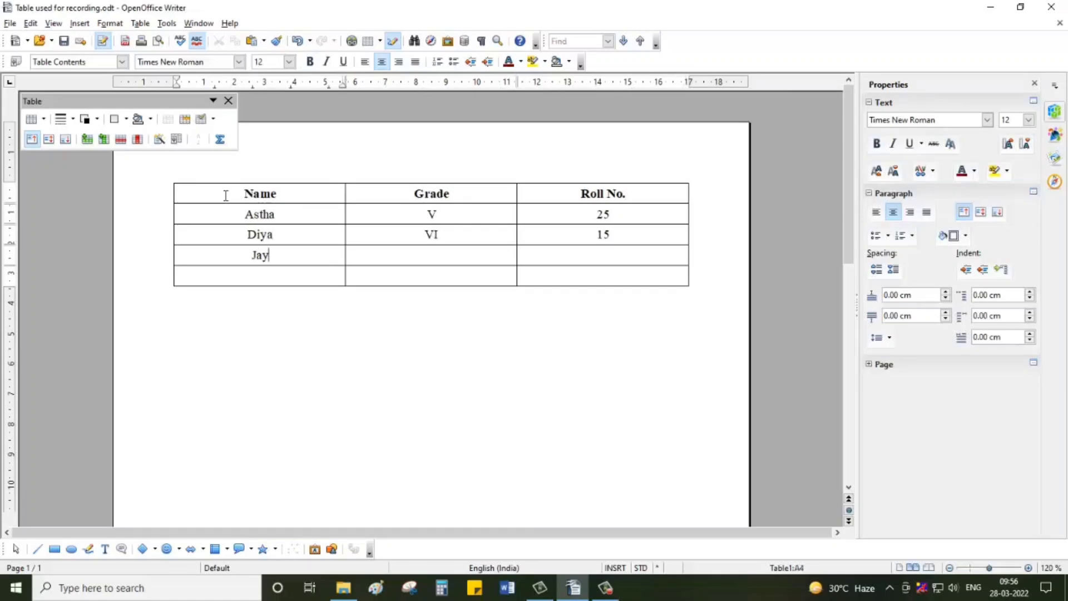
pyautogui.press('Down')
pyautogui.write('Thea')
# - Enter grades VII and VIII for the third and fourth students in the Grade column
pyautogui.press('Tab')
pyautogui.press('Up')
pyautogui.write('VII')
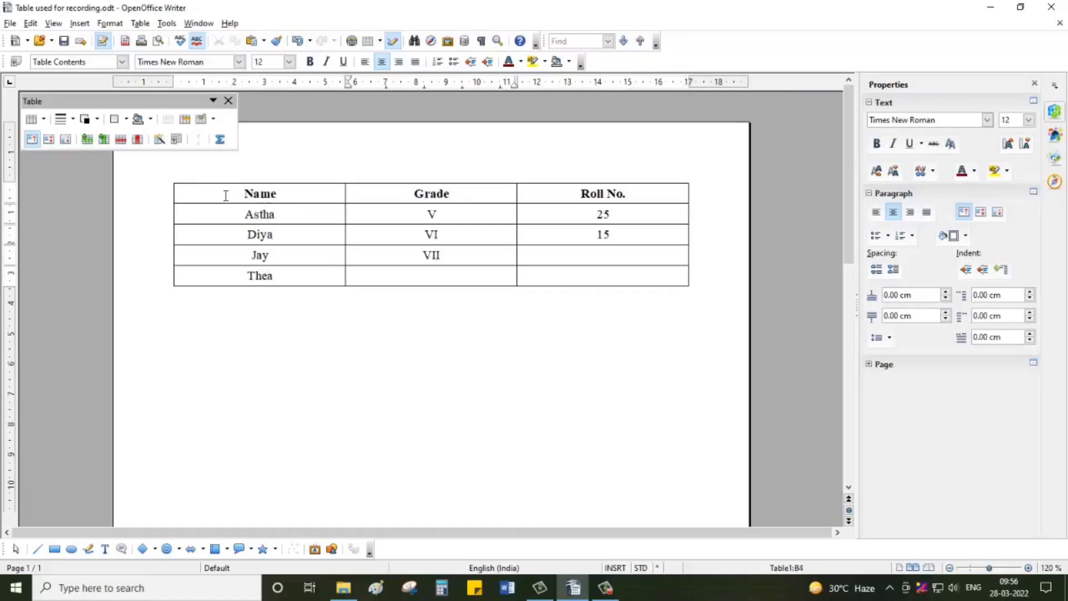
pyautogui.press('Down')
pyautogui.write('VIII')
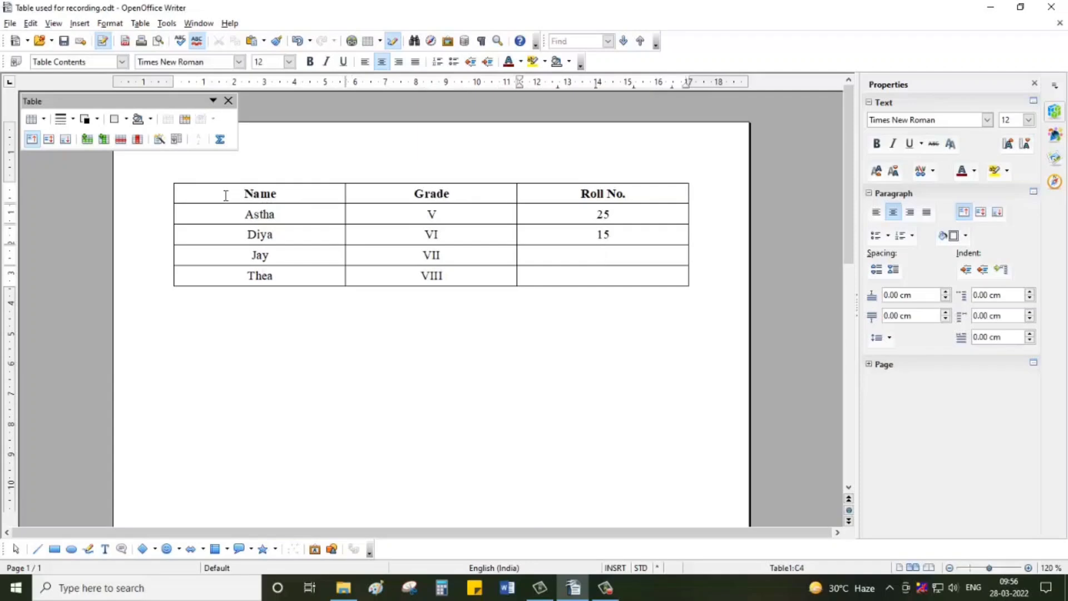
# - Enter roll numbers 30 and 10 for the third and fourth students
pyautogui.write('30')
pyautogui.press('Down')
pyautogui.write('10')
# - Extend the table with blank space for more entries by advancing through cells past its last one
pyautogui.press('Tab')
pyautogui.press('Tab')
pyautogui.press('Tab')
pyautogui.press('Tab')
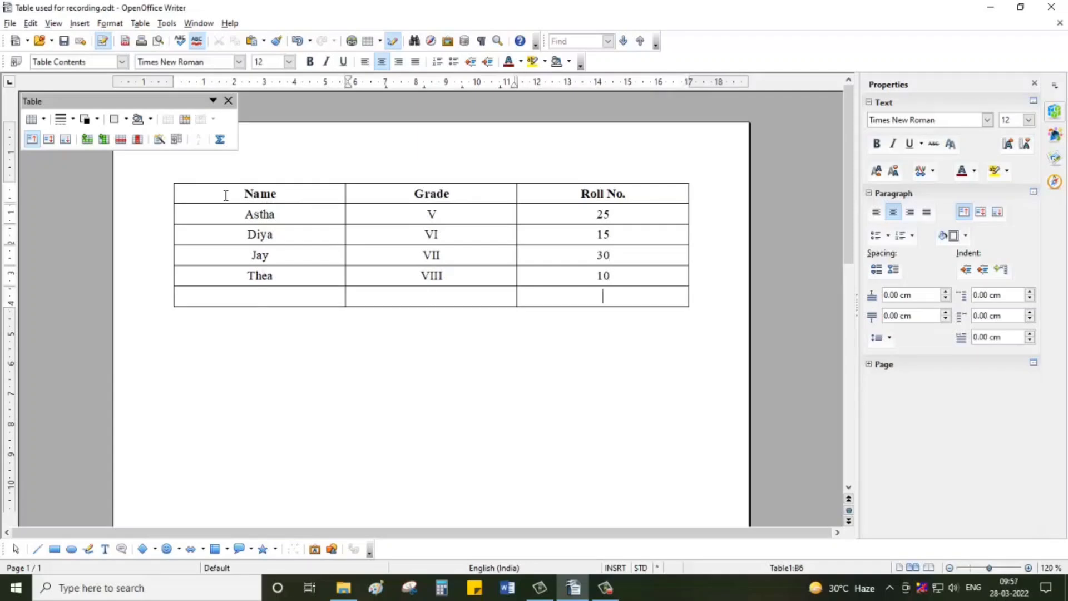
pyautogui.press('Tab')
pyautogui.press('Tab')
pyautogui.press('Tab')
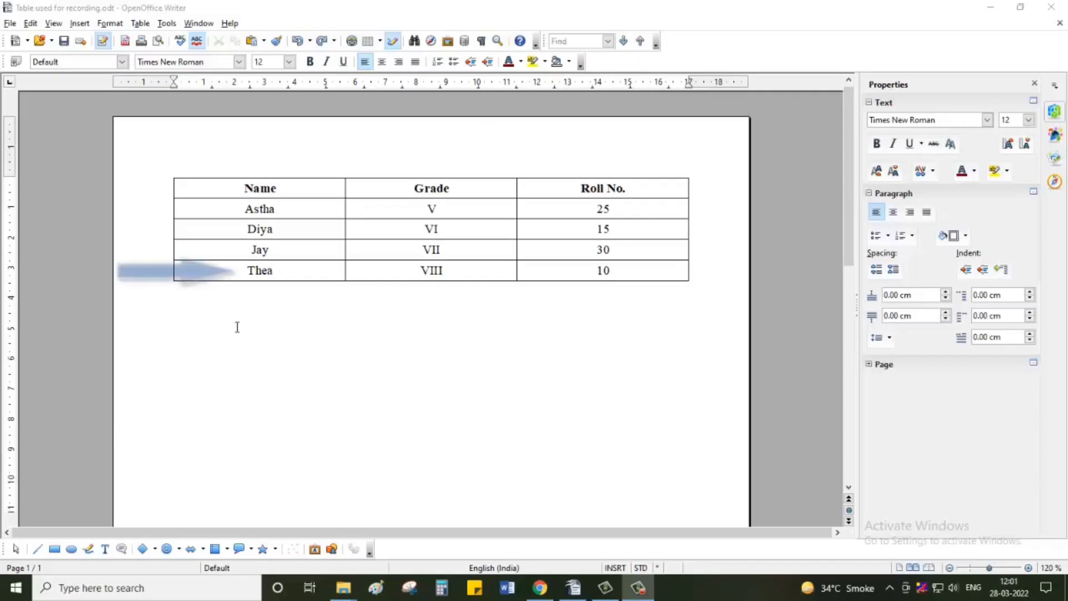
# - Insert one blank row before the fourth student's row at the end of the table
pyautogui.click(243, 271)
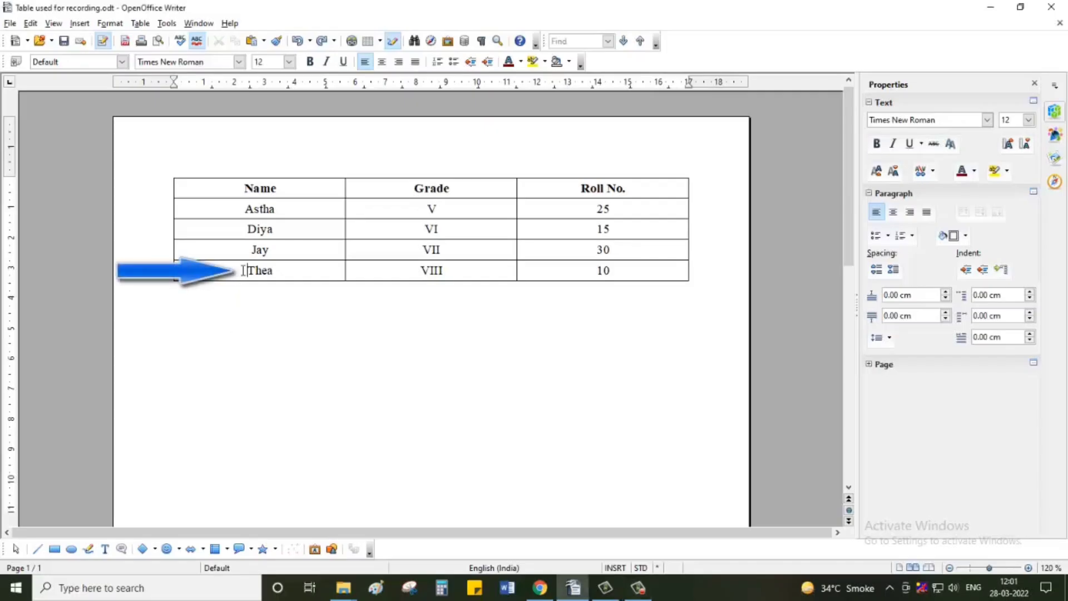
pyautogui.click(140, 23)
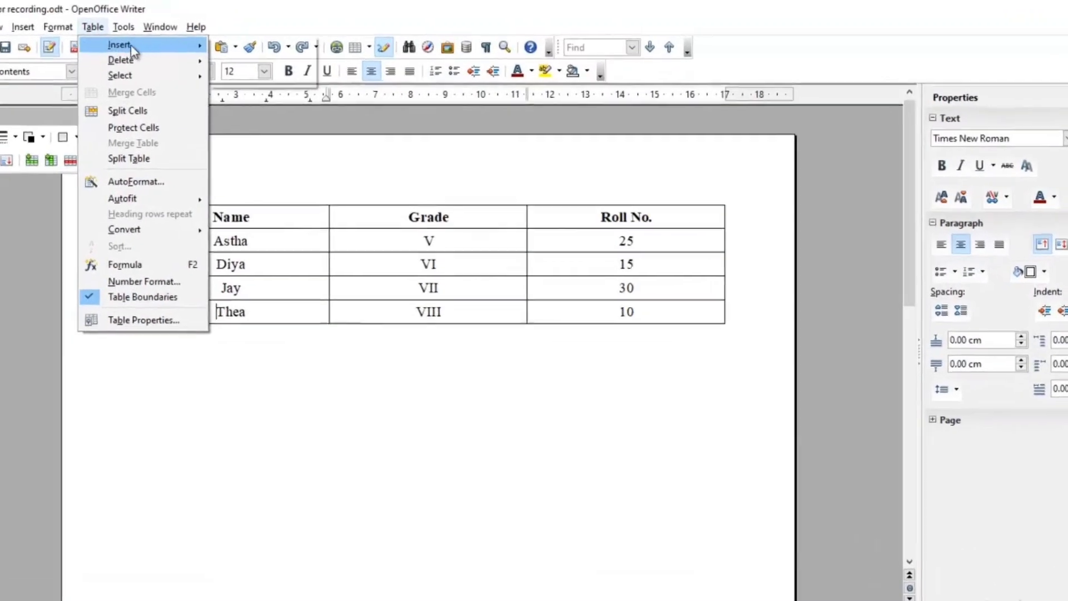
pyautogui.moveTo(161, 38)
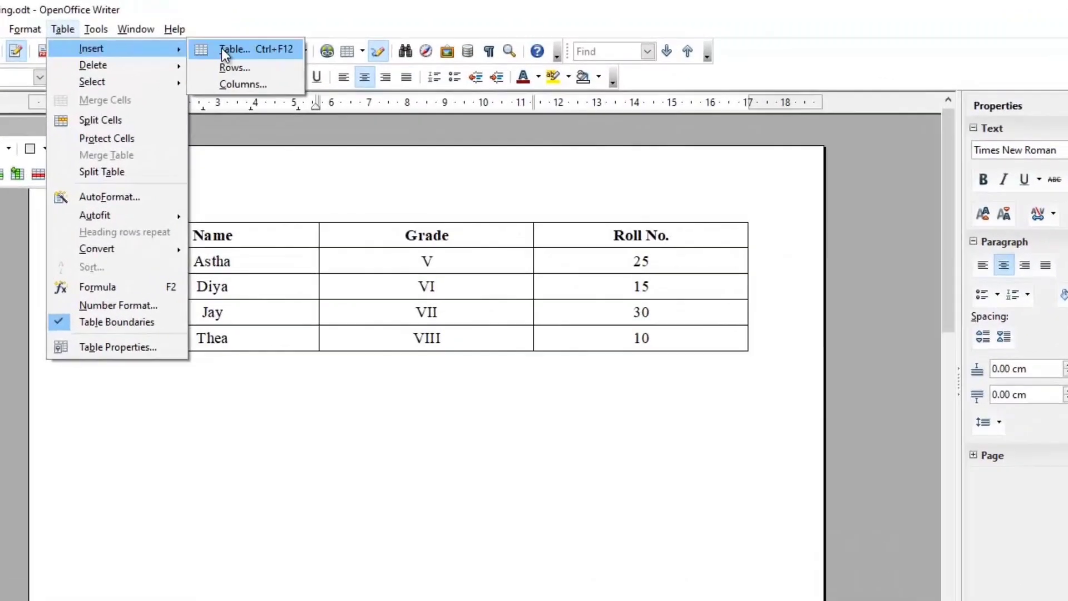
pyautogui.click(254, 68)
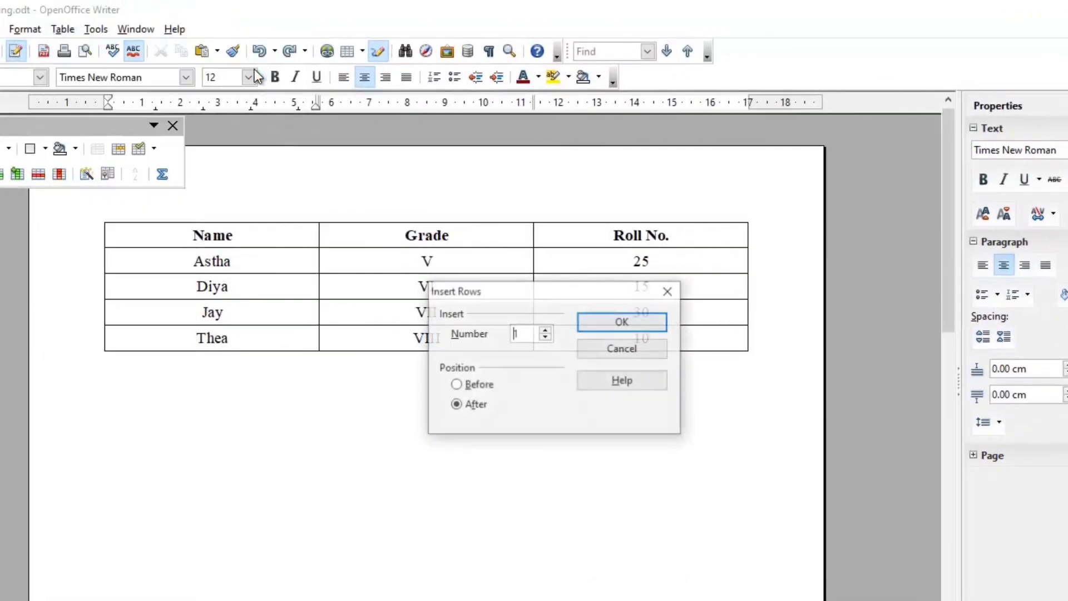
pyautogui.click(484, 388)
pyautogui.click(620, 325)
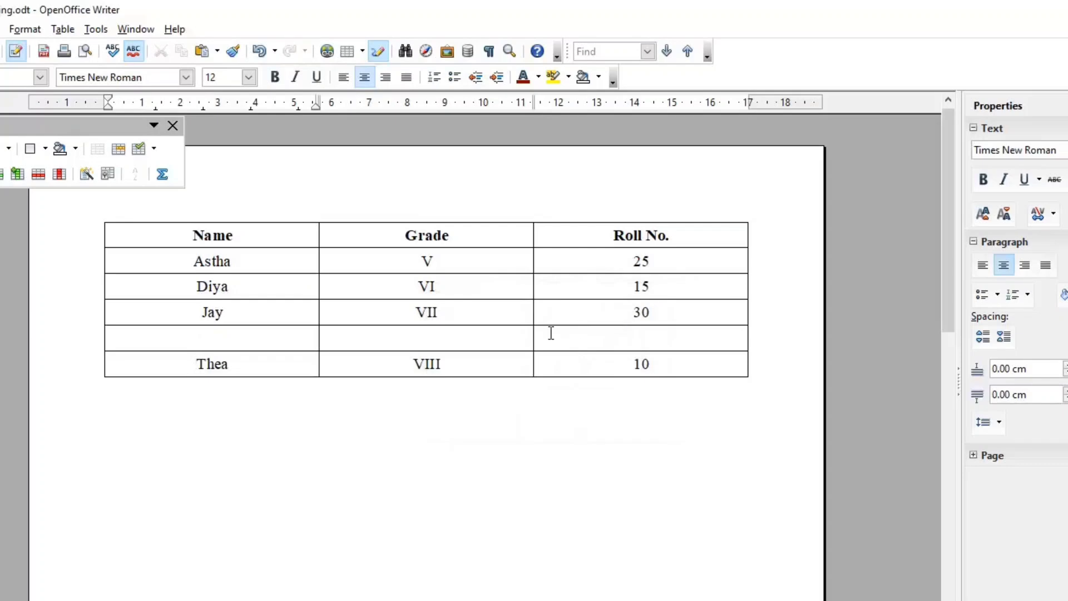
# - Insert one blank row after the fourth student's row
pyautogui.click(55, 28)
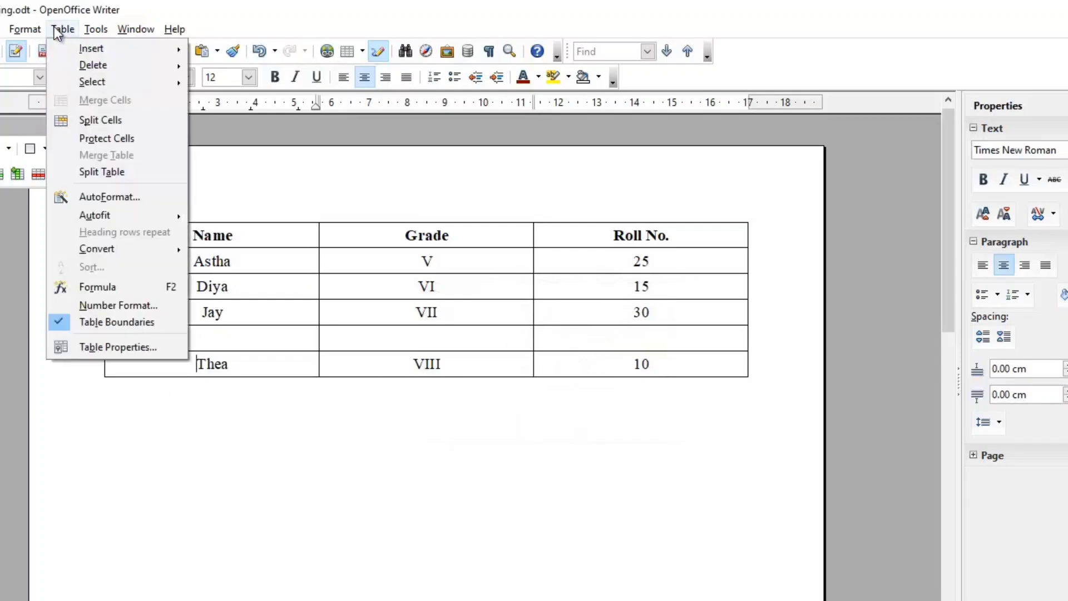
pyautogui.moveTo(112, 48)
pyautogui.click(254, 64)
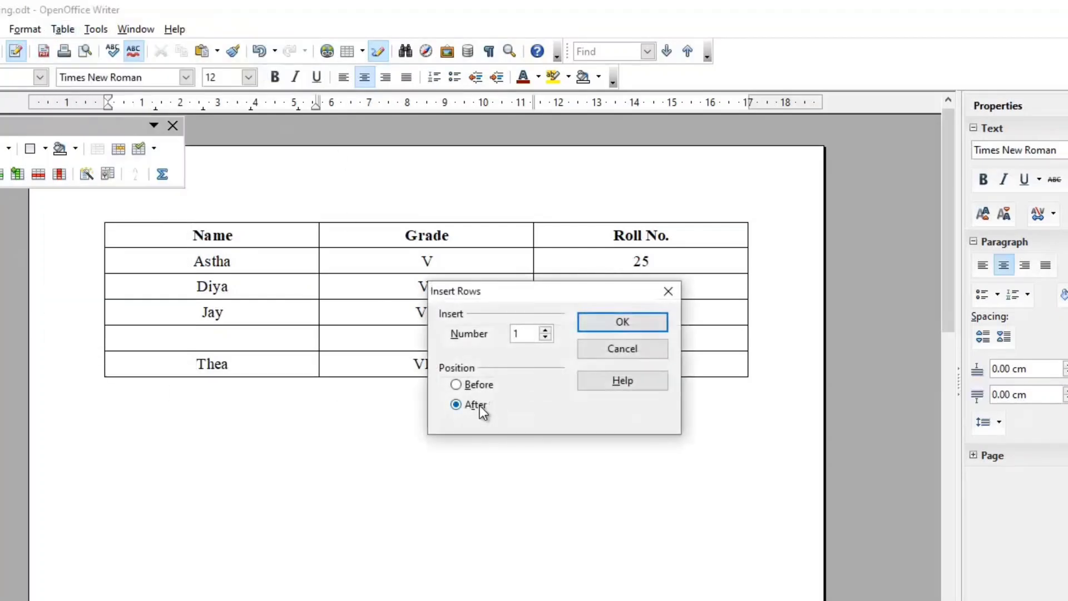
pyautogui.click(614, 326)
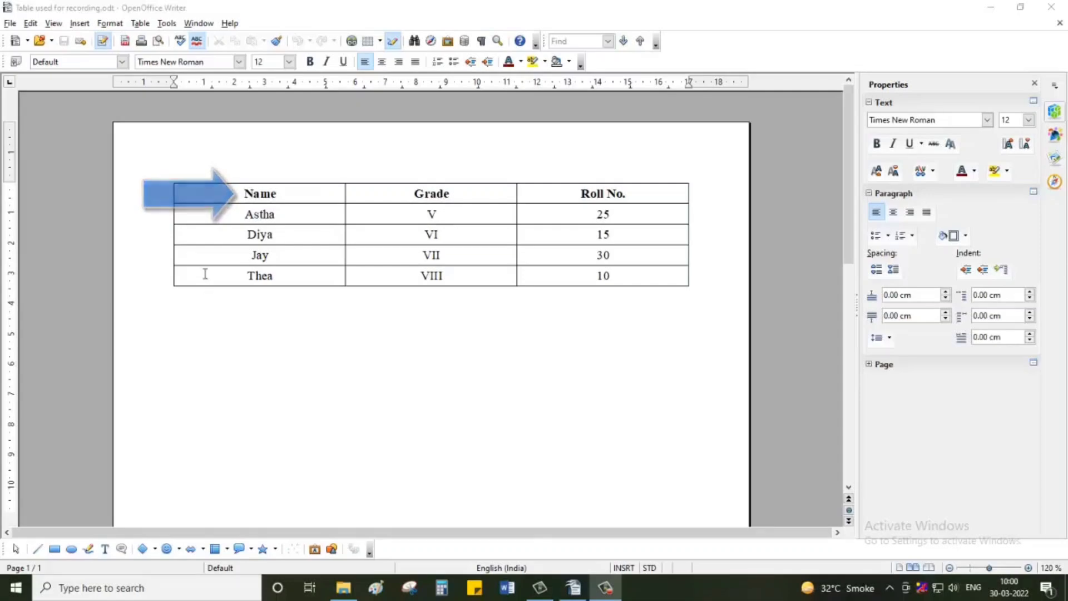
# - Insert one blank column before the Name column
pyautogui.click(236, 193)
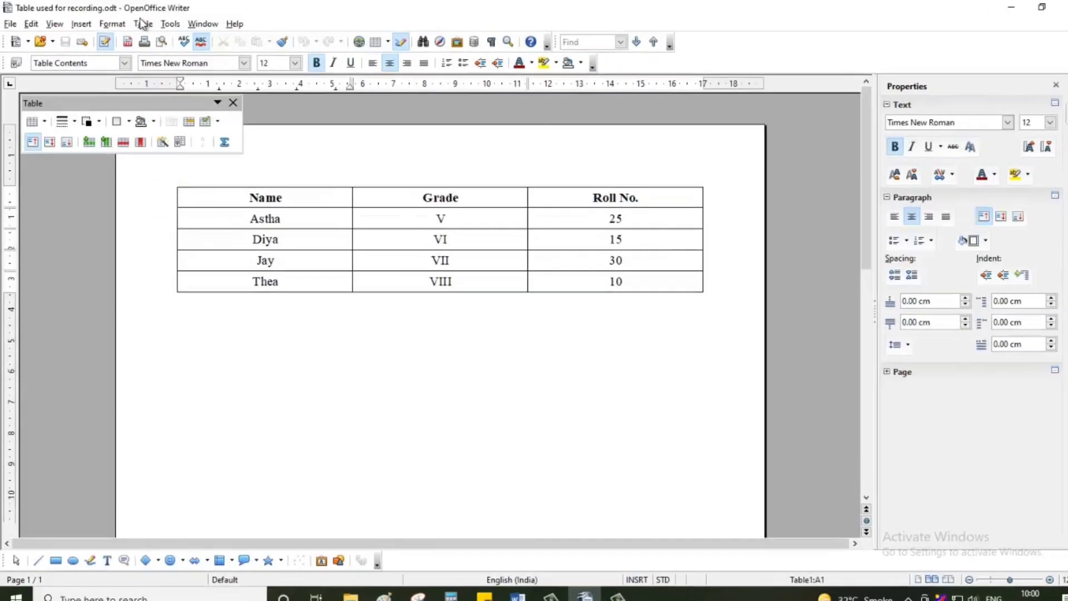
pyautogui.click(143, 24)
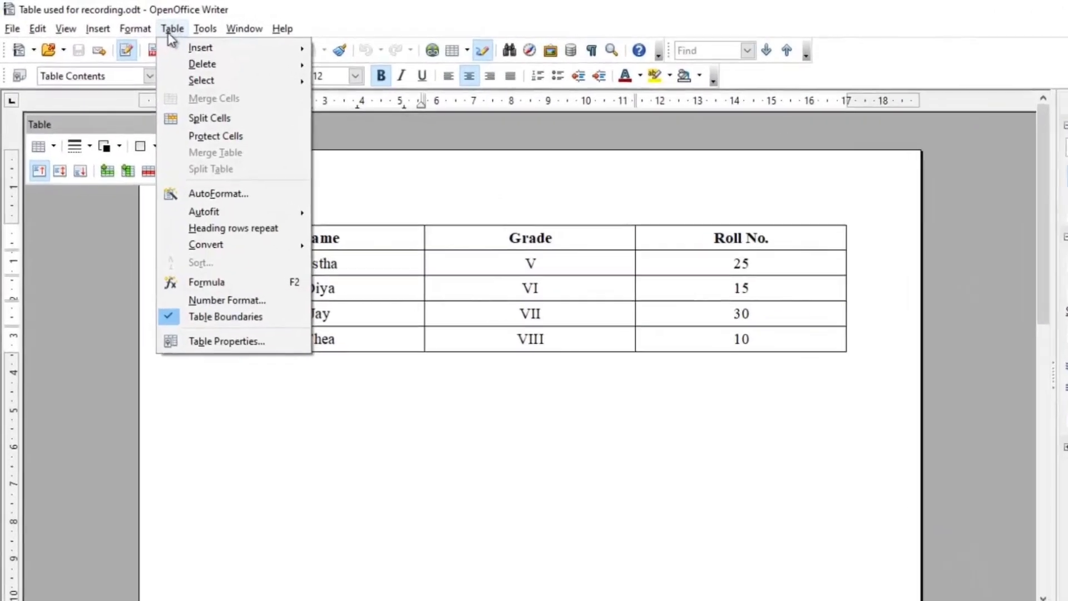
pyautogui.moveTo(178, 40)
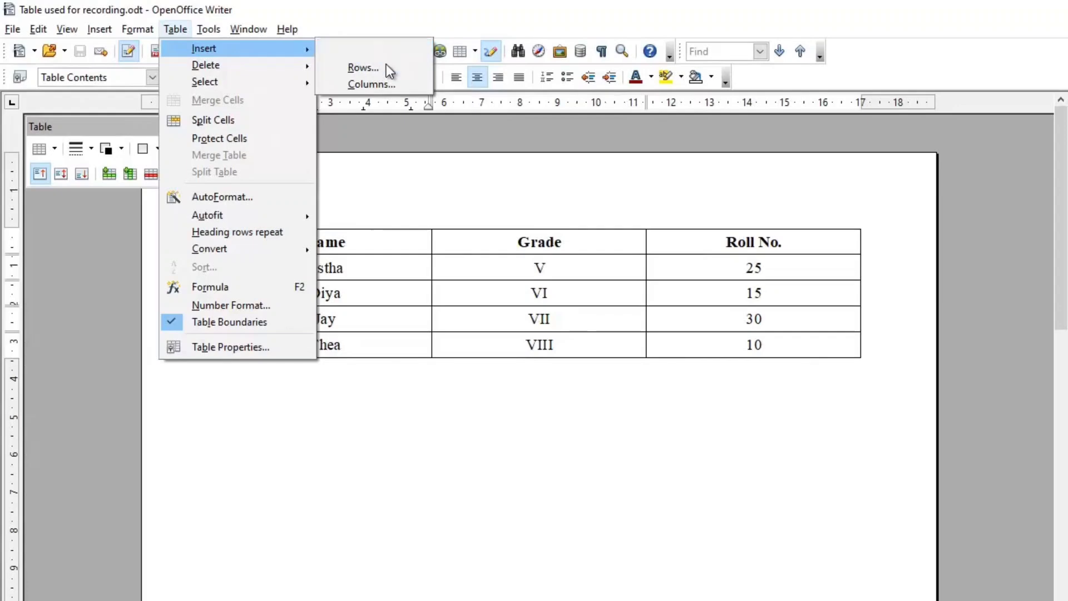
pyautogui.click(395, 82)
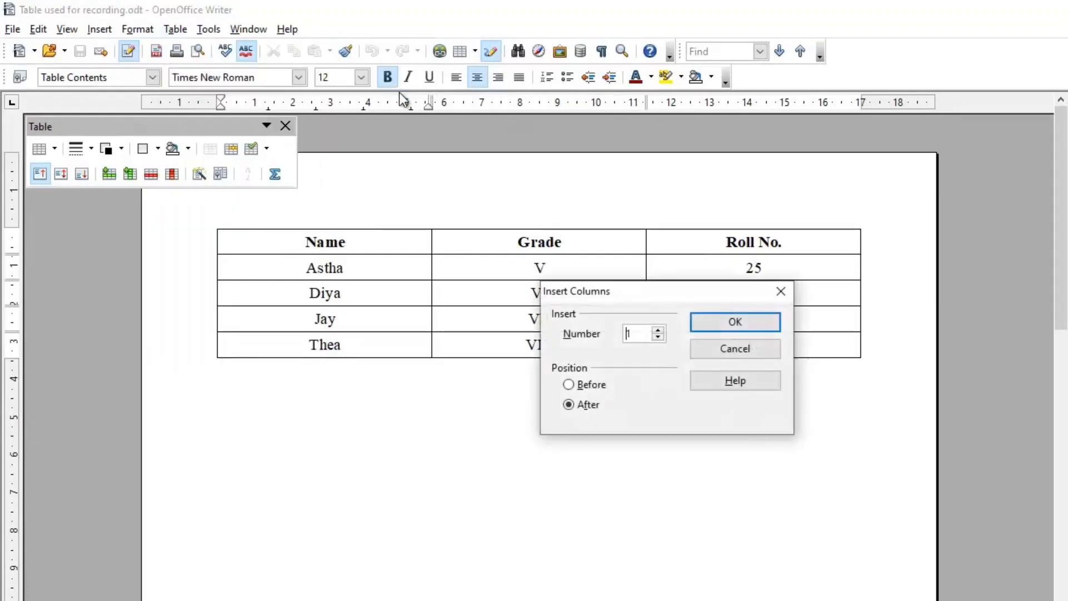
pyautogui.click(583, 386)
pyautogui.click(715, 329)
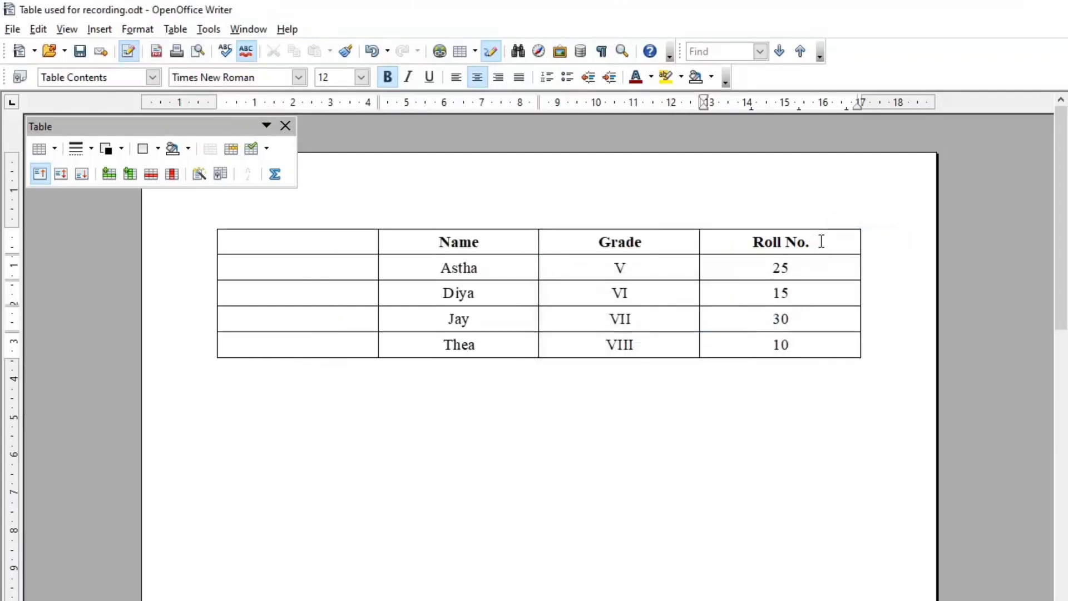
# - Insert one blank column after the Roll No. column
pyautogui.click(188, 29)
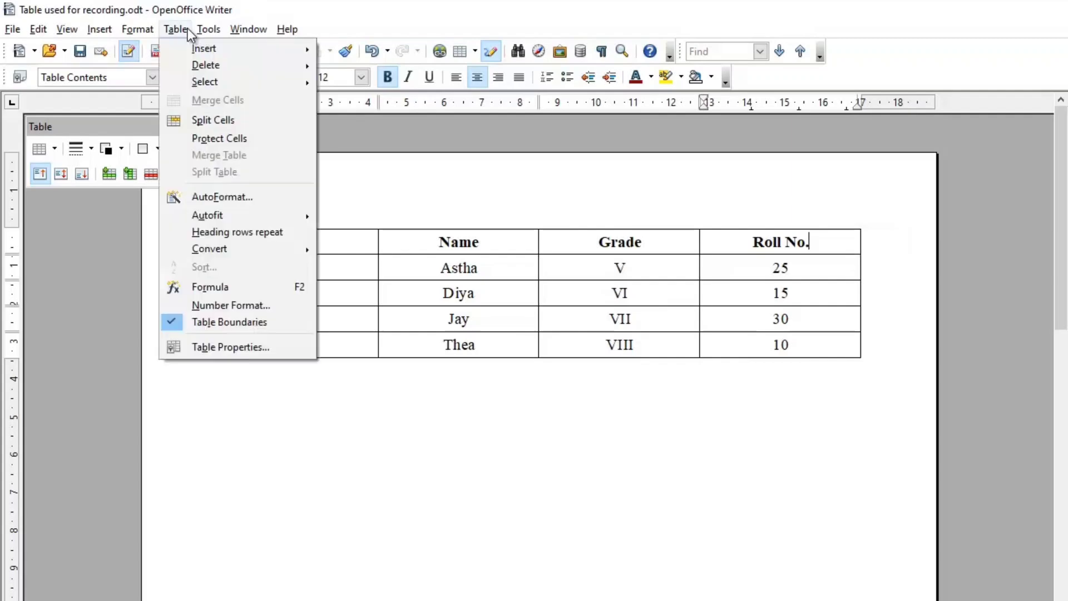
pyautogui.moveTo(253, 51)
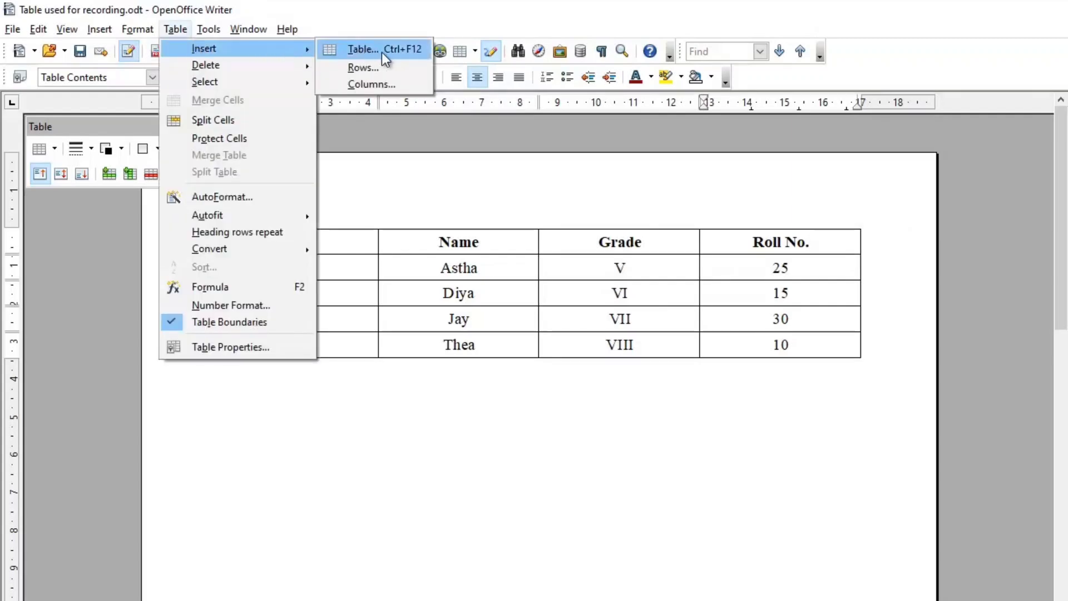
pyautogui.click(403, 84)
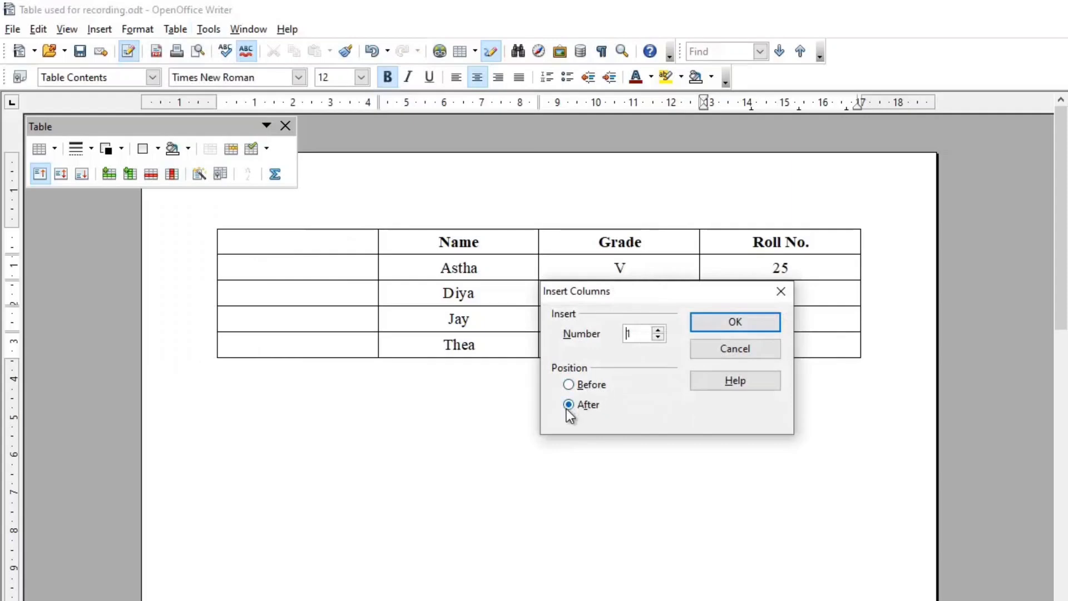
pyautogui.click(703, 323)
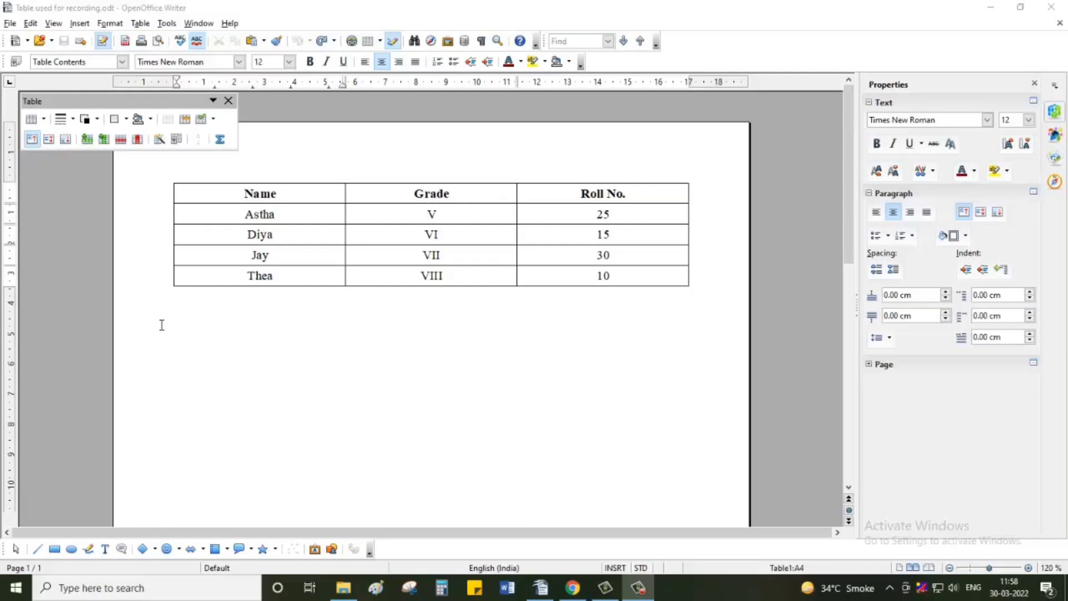
# - Delete the third student's row, the one with grade VII
pyautogui.click(164, 252)
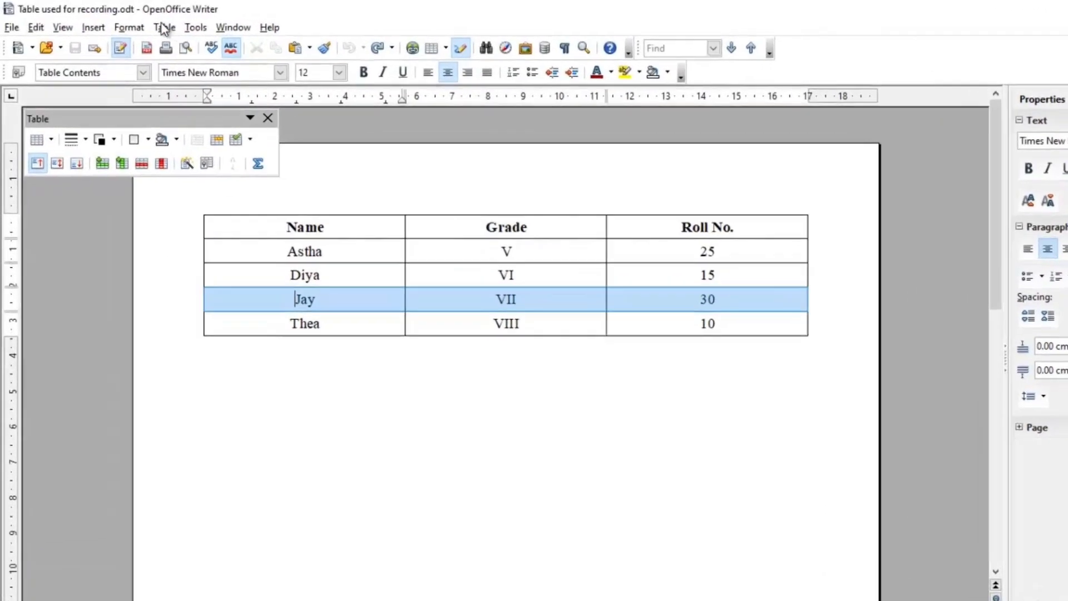
pyautogui.click(140, 23)
pyautogui.moveTo(252, 72)
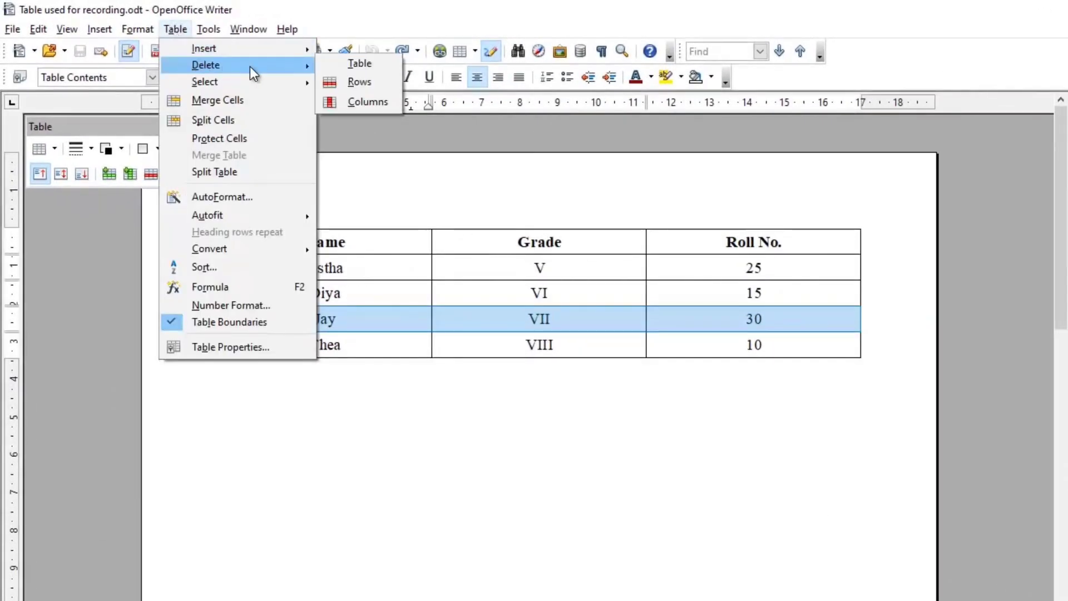
pyautogui.click(384, 82)
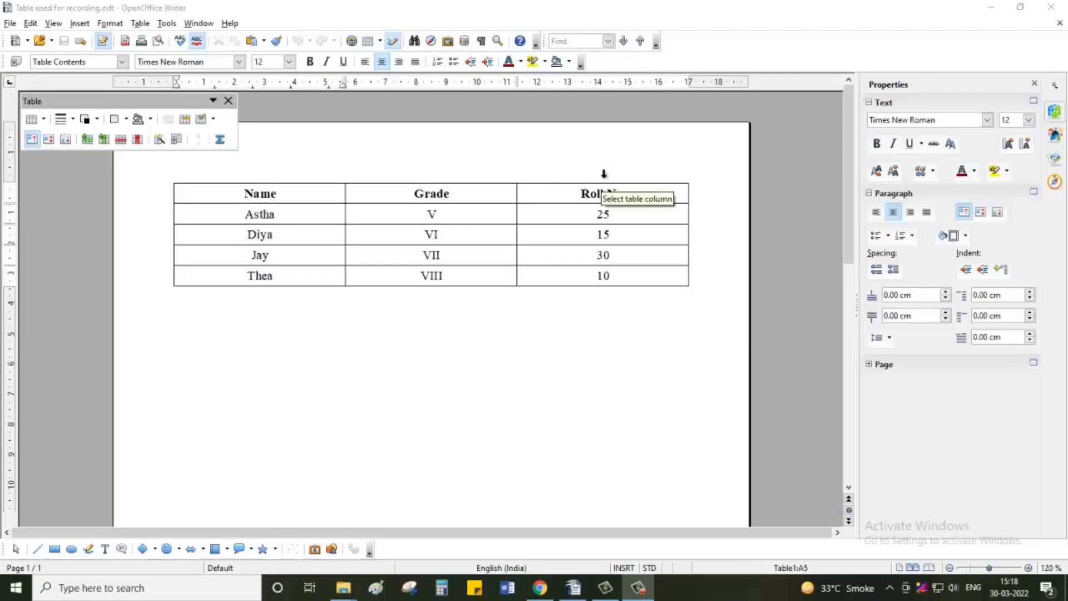
# - Delete the Roll No. column from the student table
pyautogui.click(603, 174)
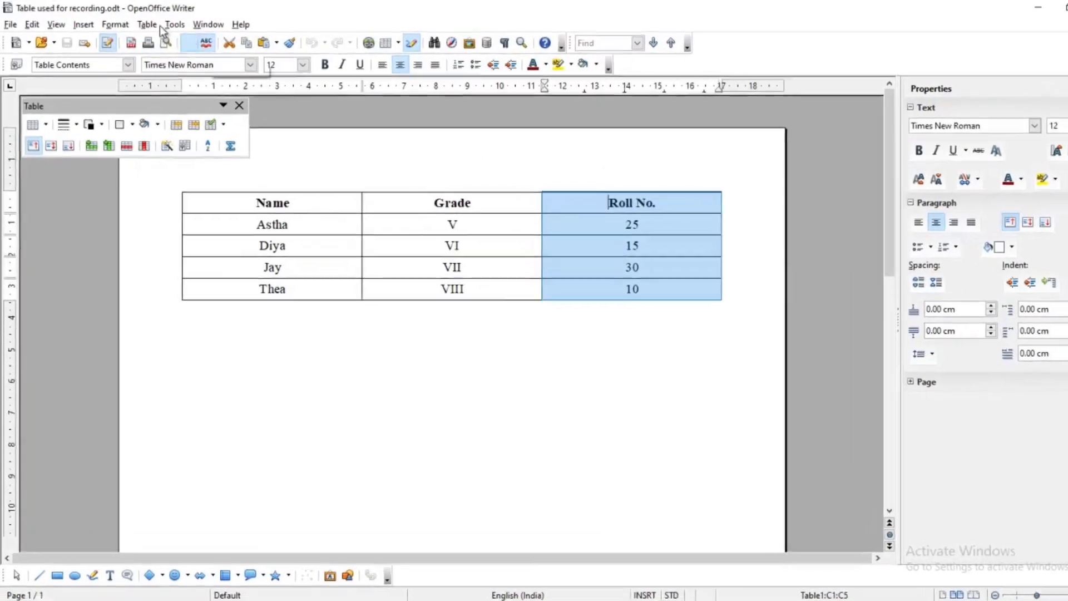
pyautogui.click(148, 25)
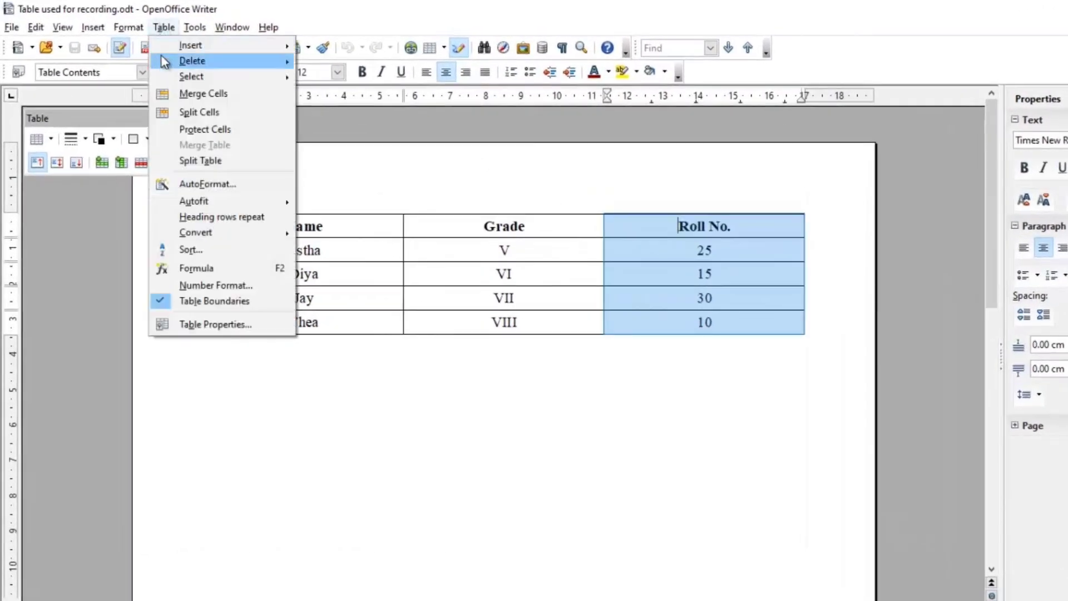
pyautogui.moveTo(167, 61)
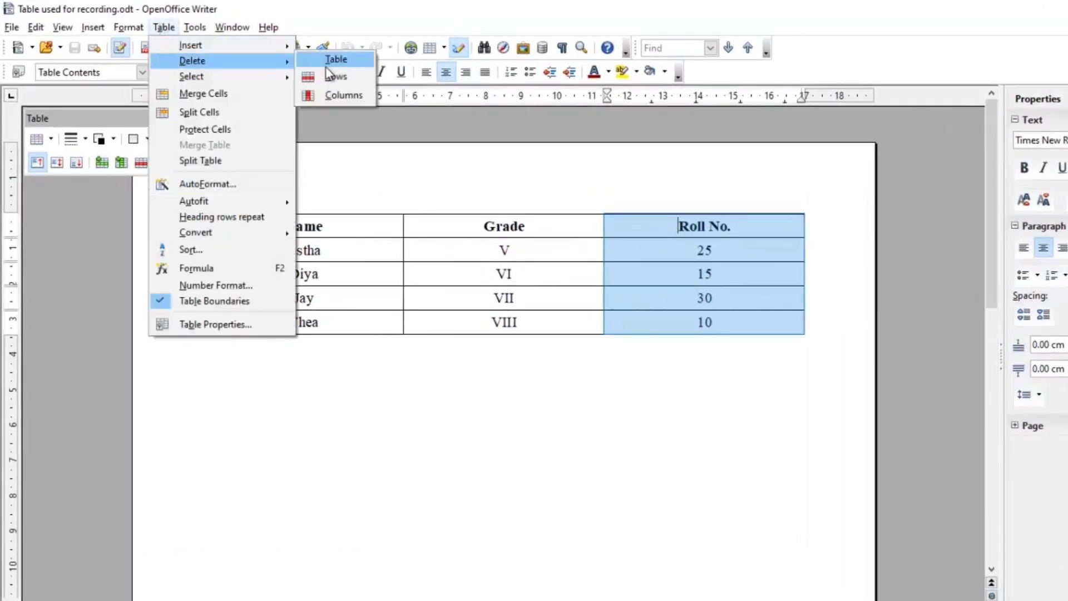
pyautogui.click(362, 95)
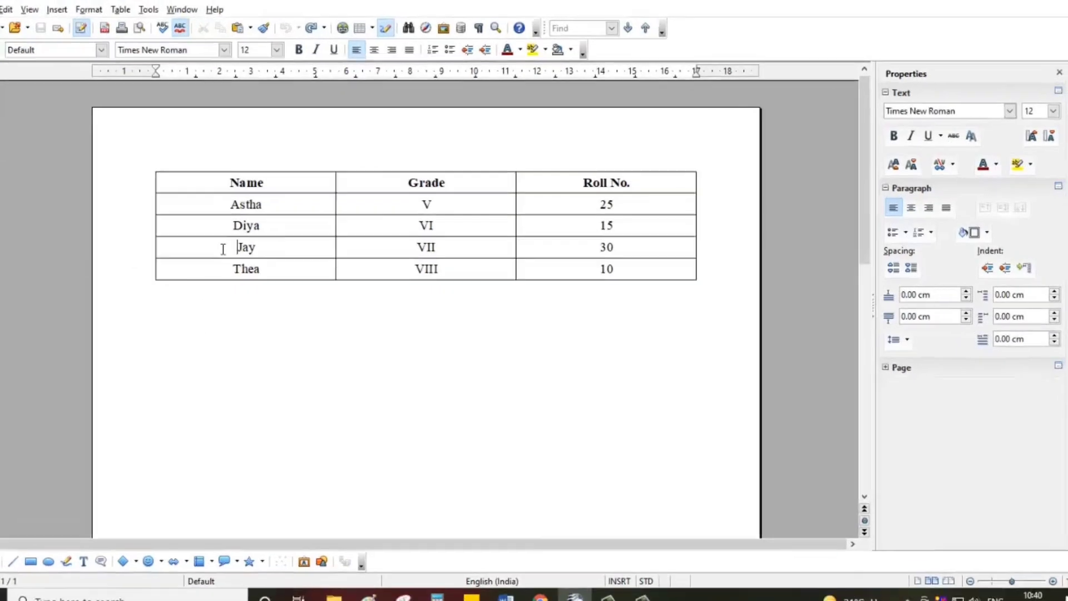
# - Insert one blank row before the third student's row, the one with grade VII
pyautogui.click(237, 252)
pyautogui.rightClick(237, 252)
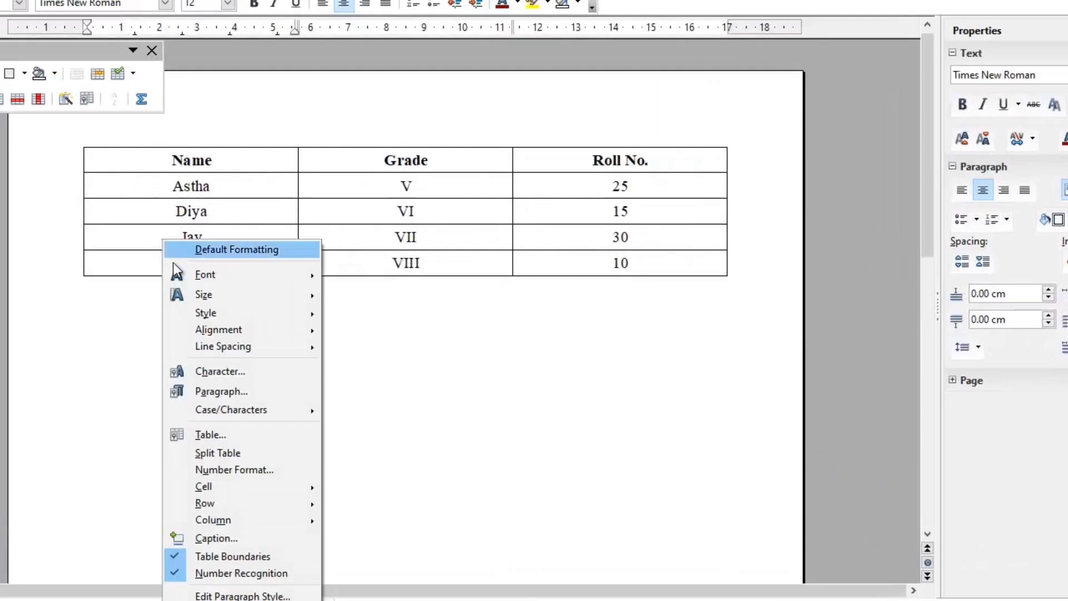
pyautogui.moveTo(219, 502)
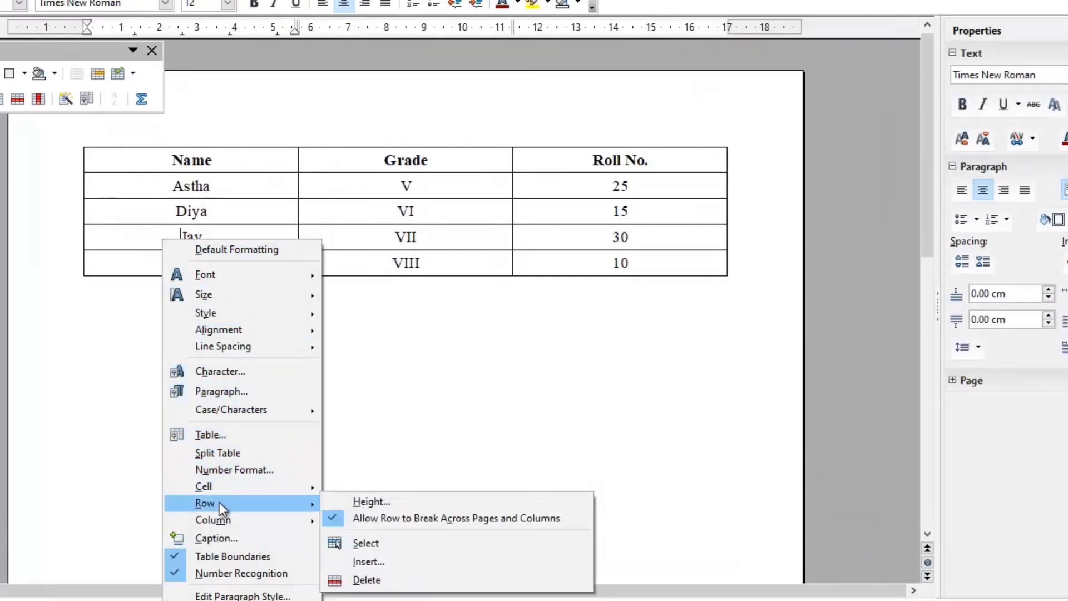
pyautogui.click(398, 560)
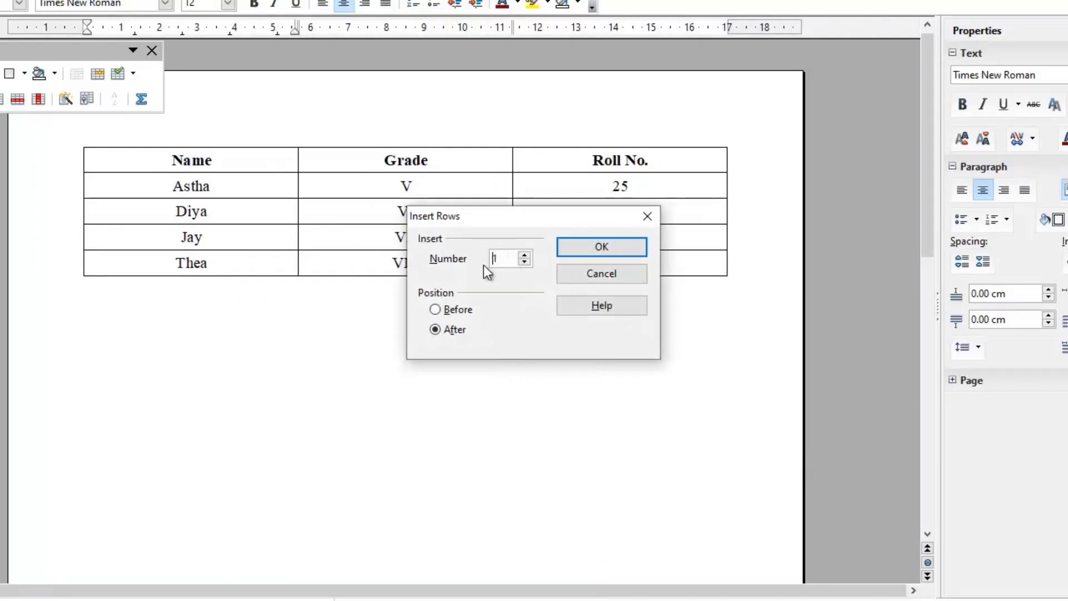
pyautogui.click(435, 309)
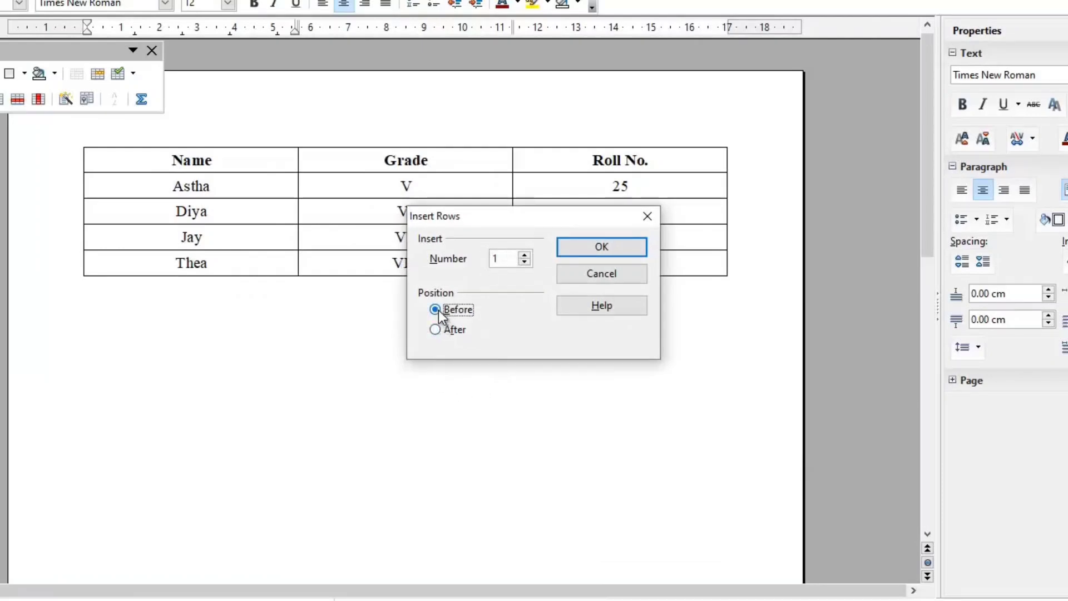
pyautogui.click(573, 251)
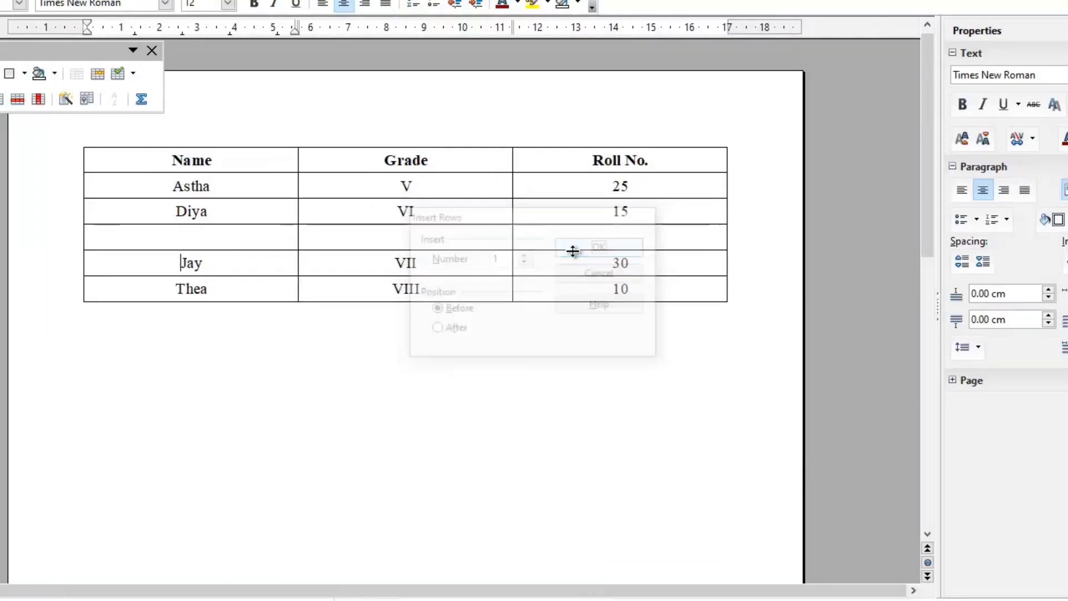
# - Insert one blank row after the third student's row, the one with grade VII
pyautogui.rightClick(179, 263)
pyautogui.moveTo(248, 191)
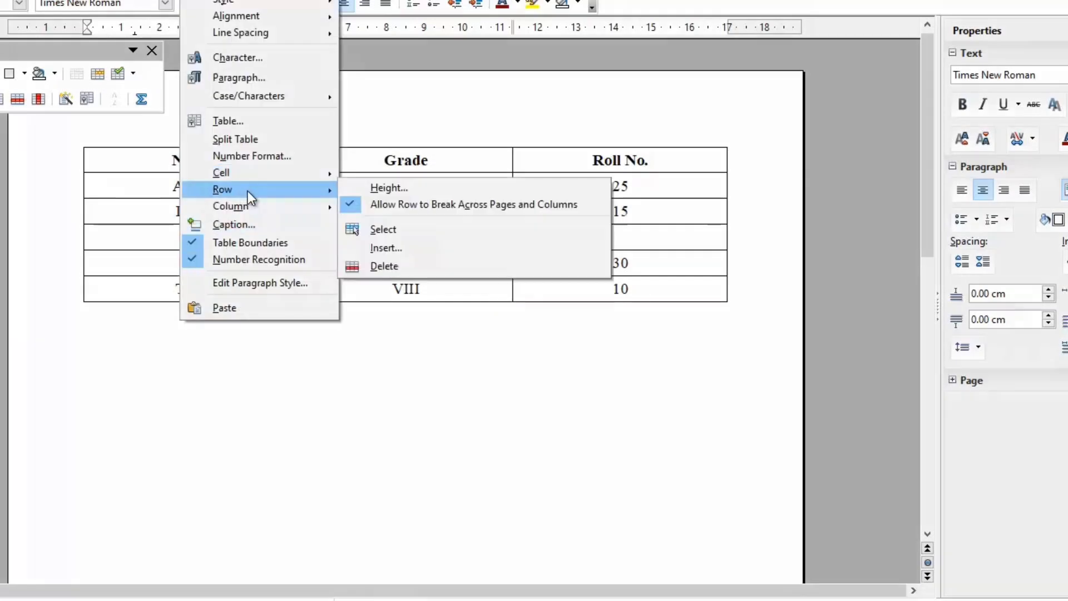
pyautogui.click(406, 248)
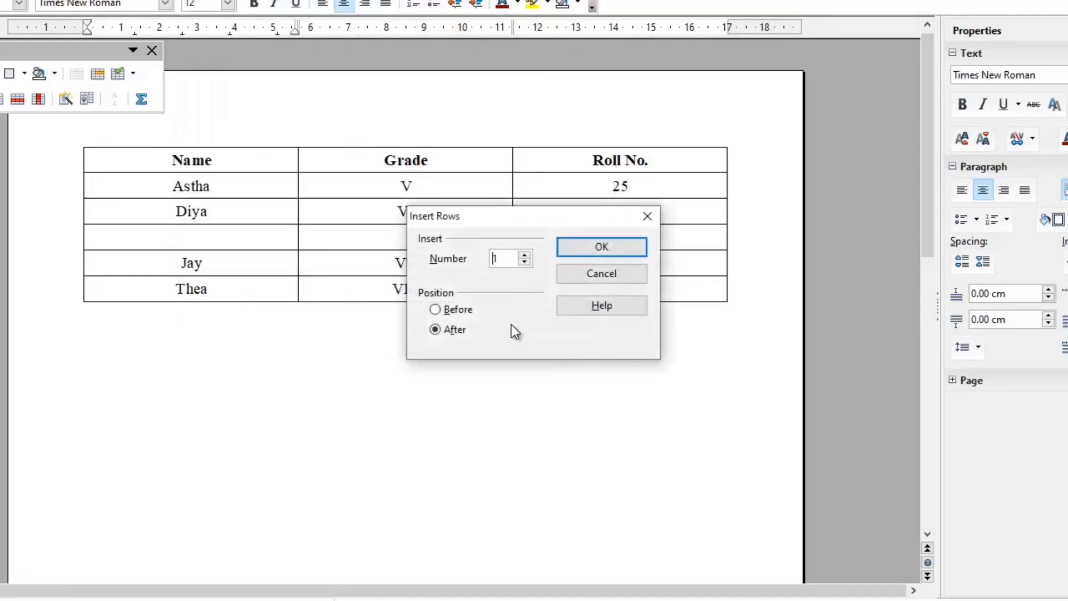
pyautogui.click(569, 245)
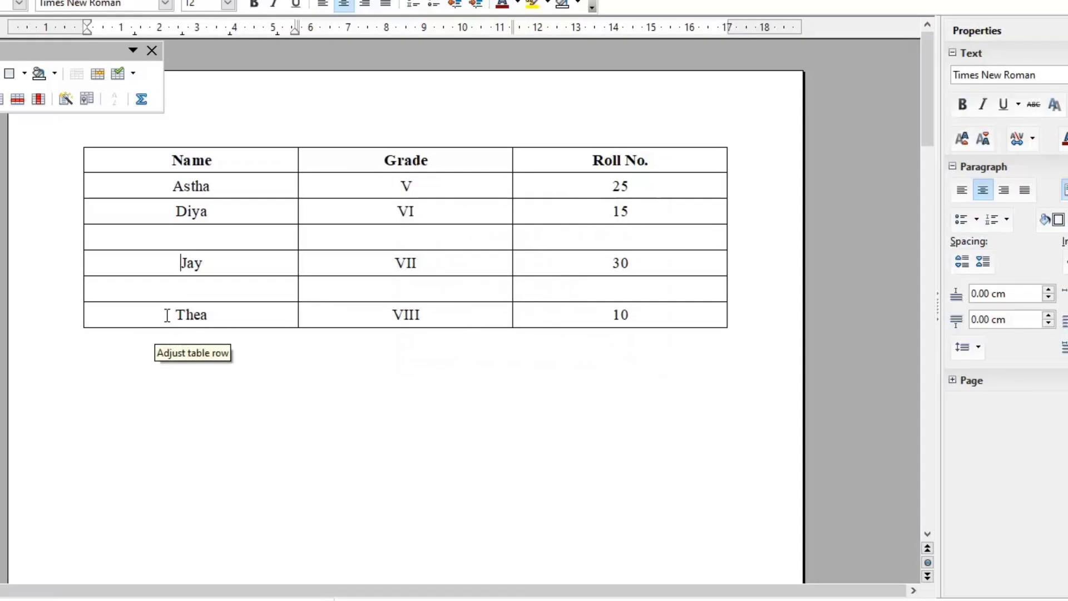
# - Delete the table's last row, the fourth student's entry with grade VIII
pyautogui.click(71, 317)
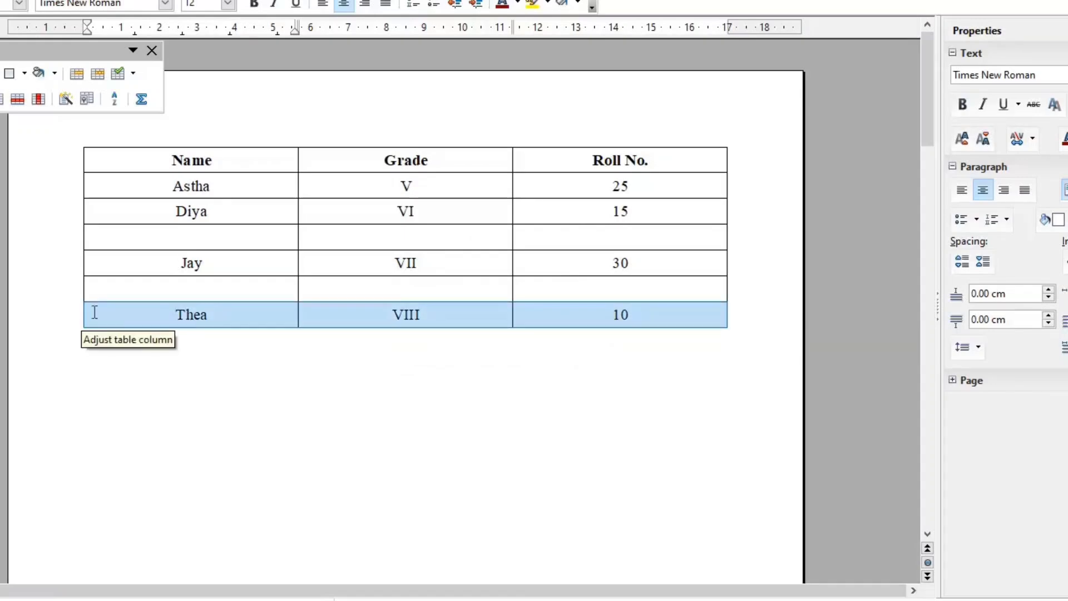
pyautogui.rightClick(94, 312)
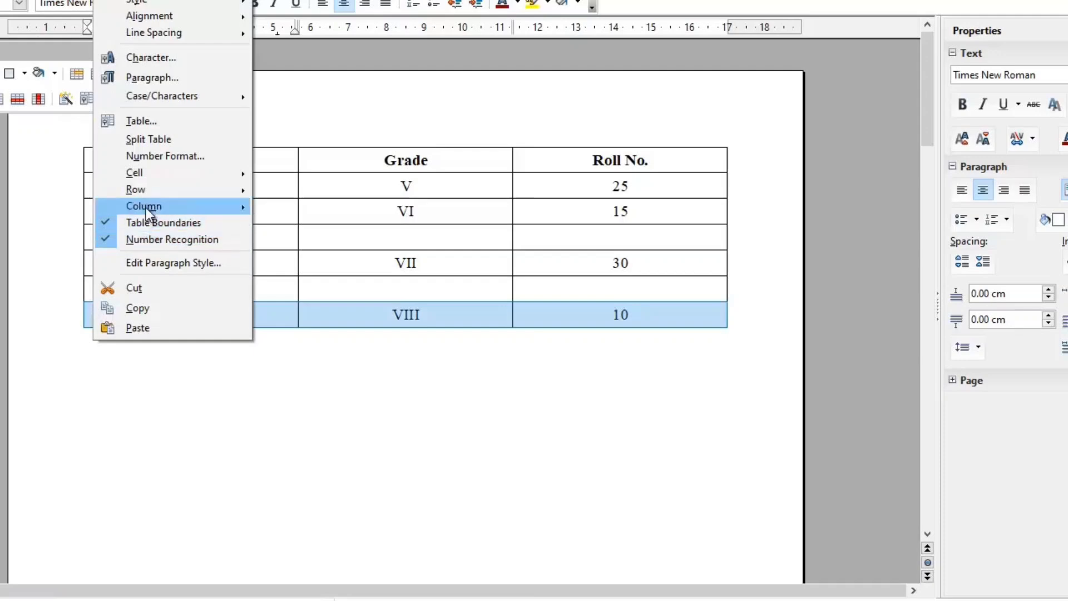
pyautogui.moveTo(151, 189)
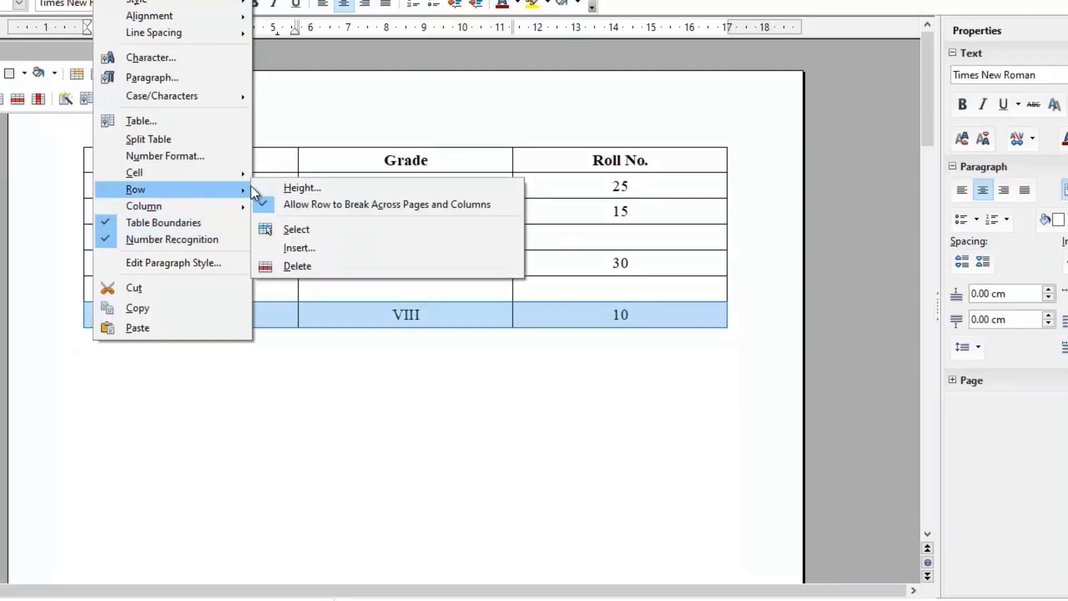
pyautogui.click(325, 268)
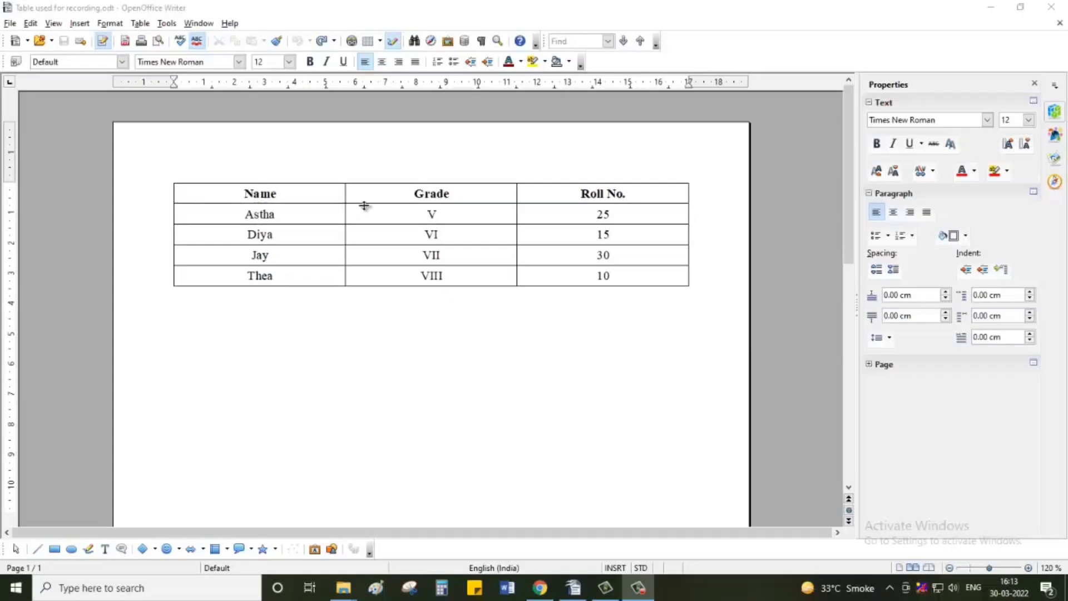
# - Delete the entire student table from the document
pyautogui.click(363, 198)
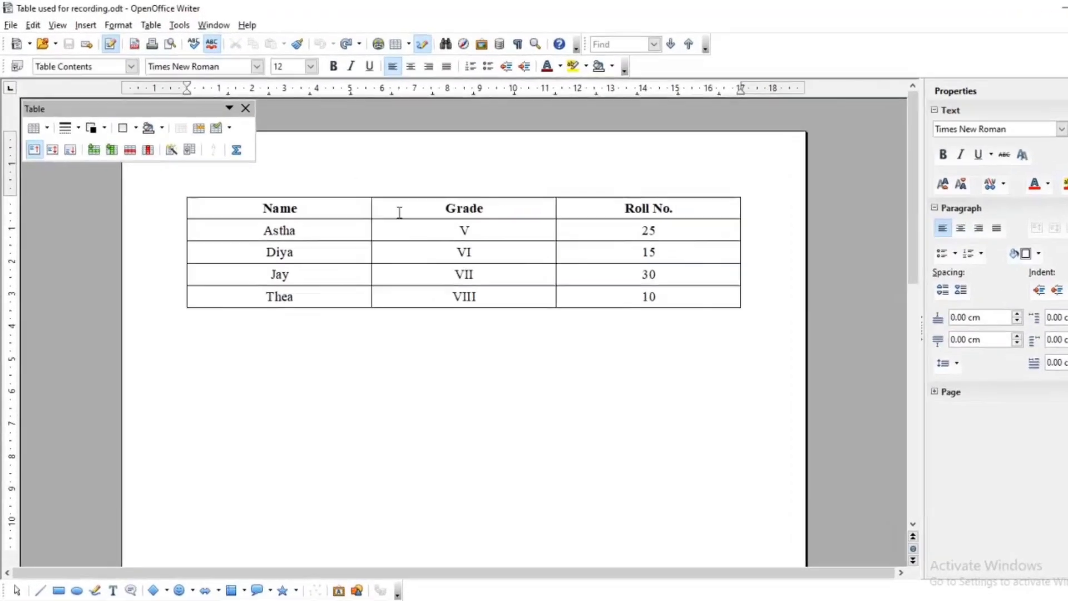
pyautogui.click(173, 31)
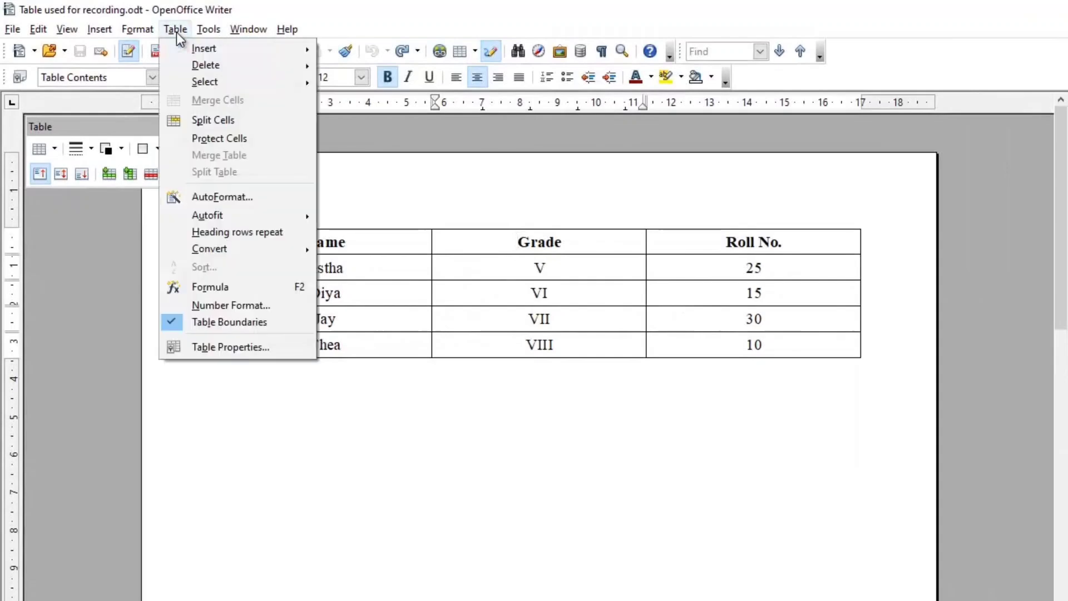
pyautogui.moveTo(295, 64)
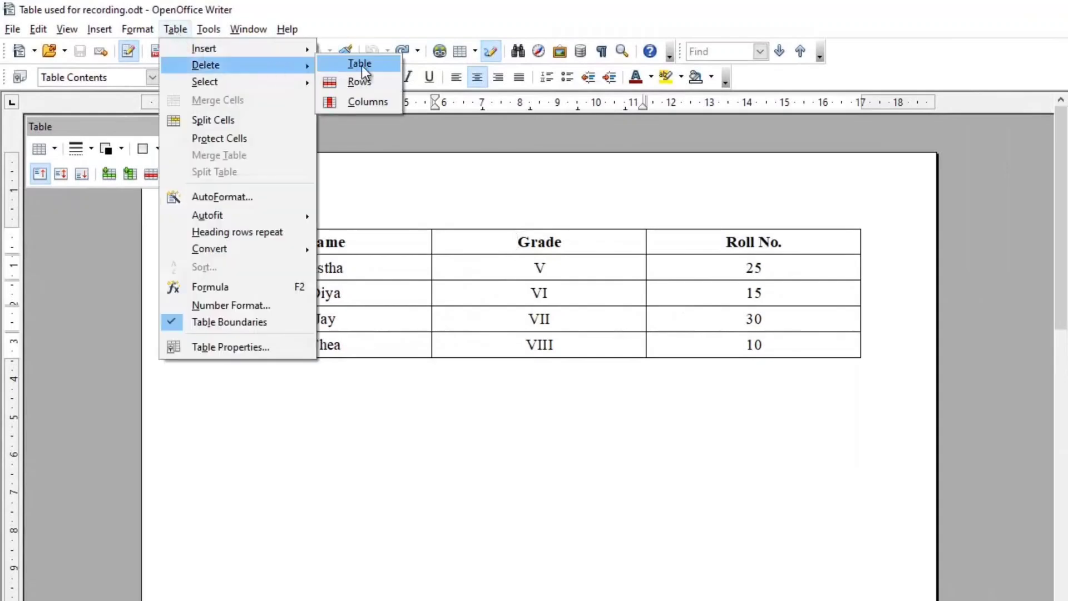
pyautogui.click(393, 65)
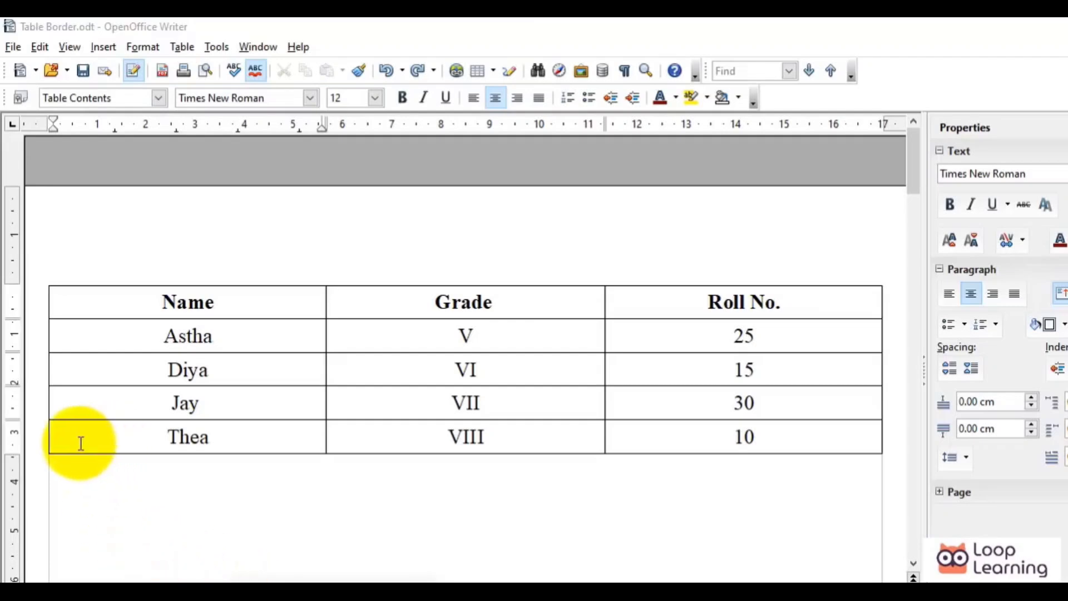
# - Split the fourth student's Name cell vertically into 3 cells
pyautogui.click(151, 433)
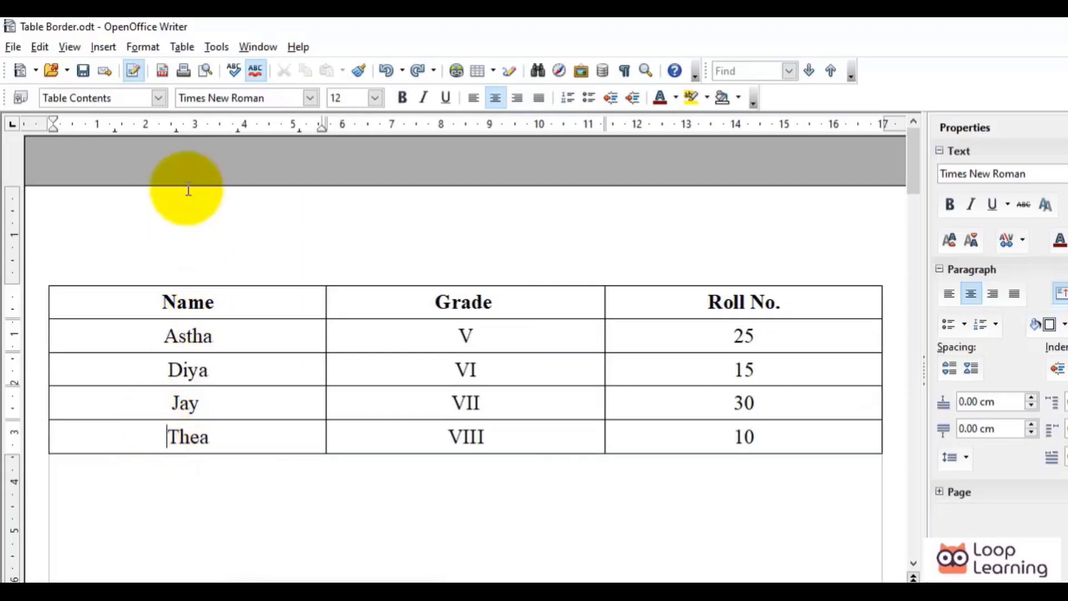
pyautogui.click(182, 47)
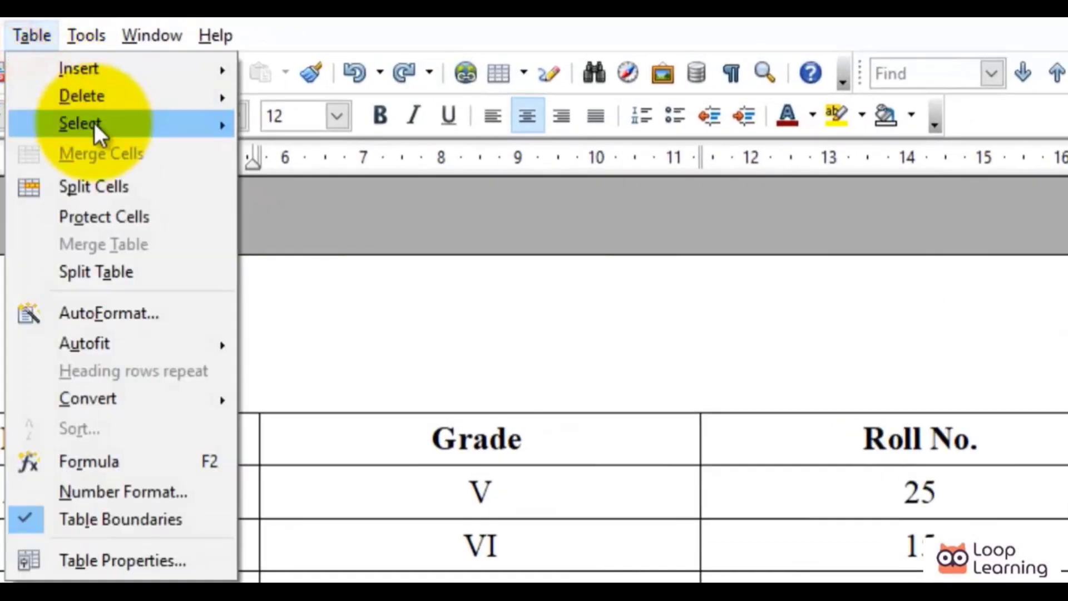
pyautogui.click(142, 189)
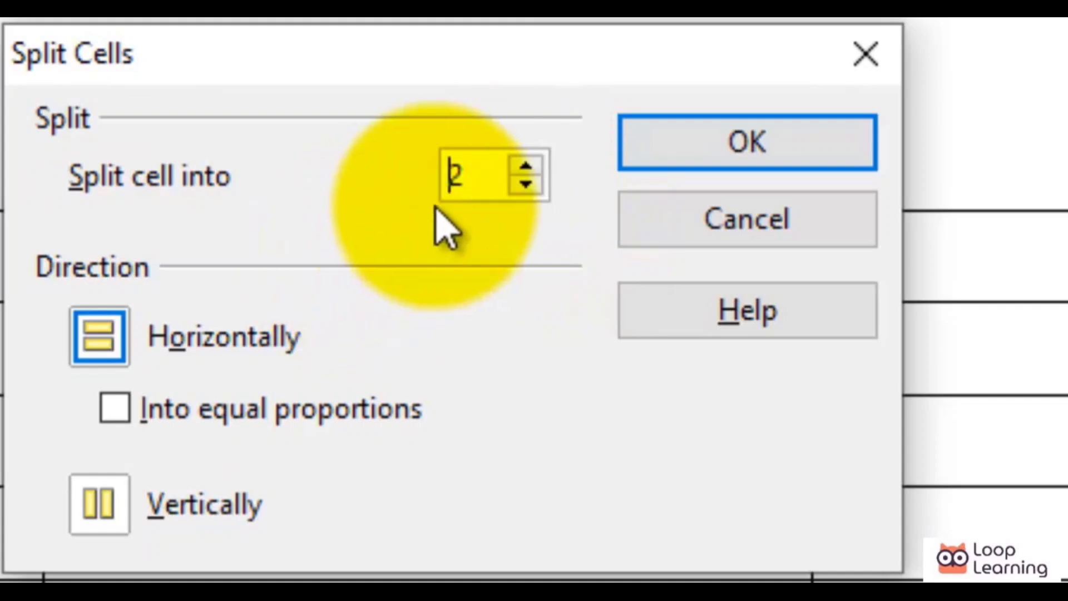
pyautogui.click(526, 166)
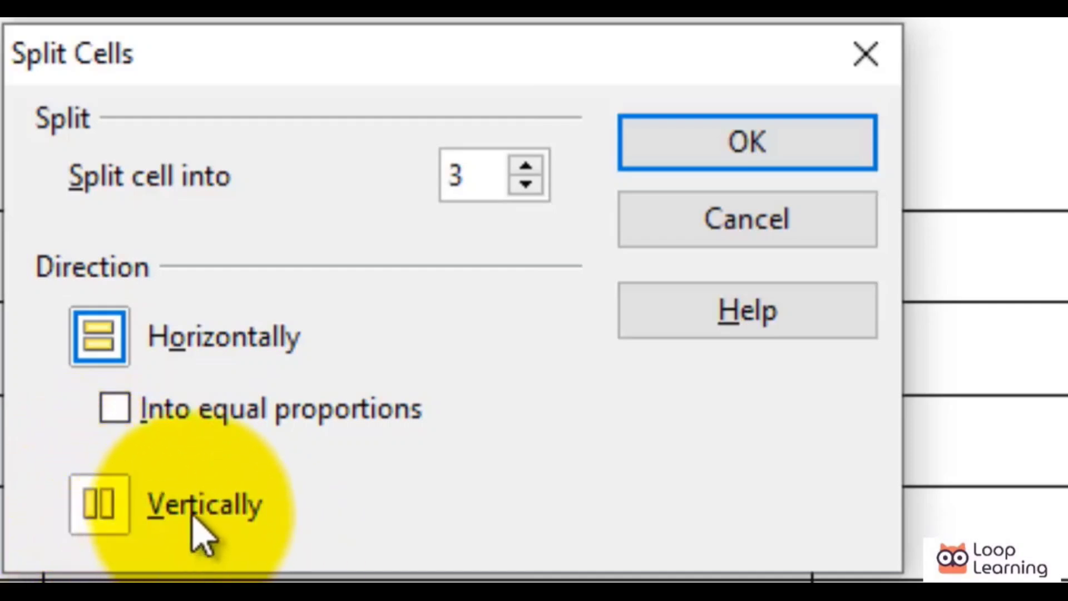
pyautogui.click(111, 515)
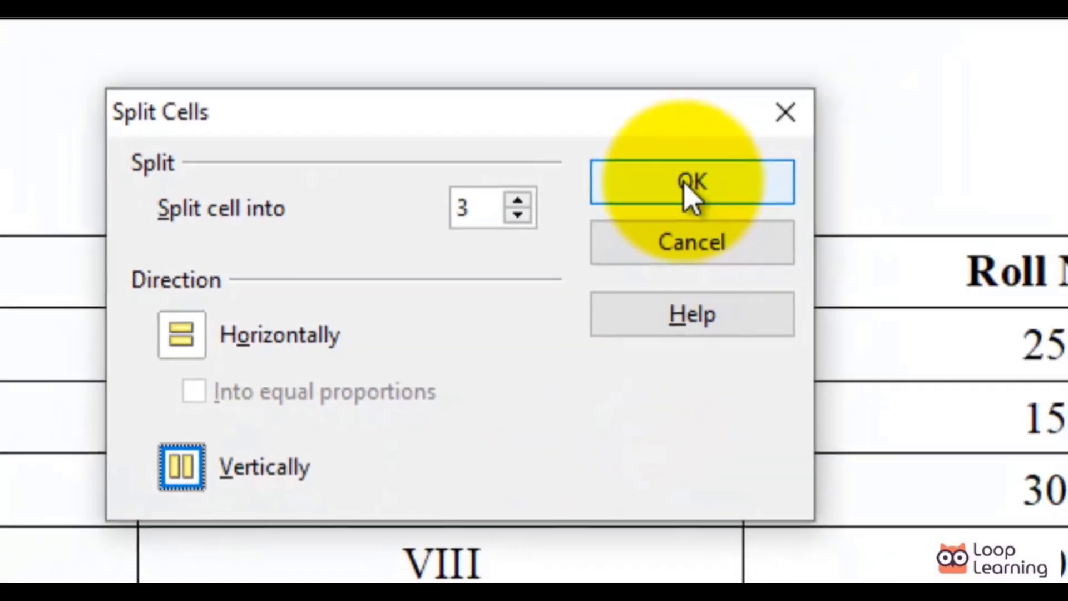
pyautogui.click(737, 143)
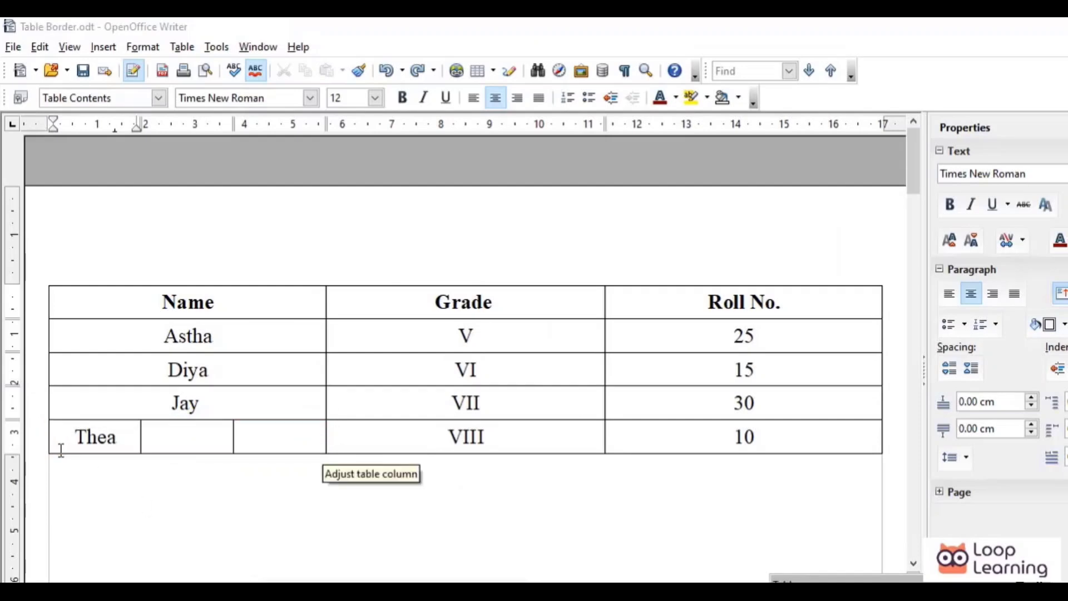
# - Merge the three split Name cells in the fourth student's row back into one cell
pyautogui.moveTo(279, 441); pyautogui.dragTo(105, 439)
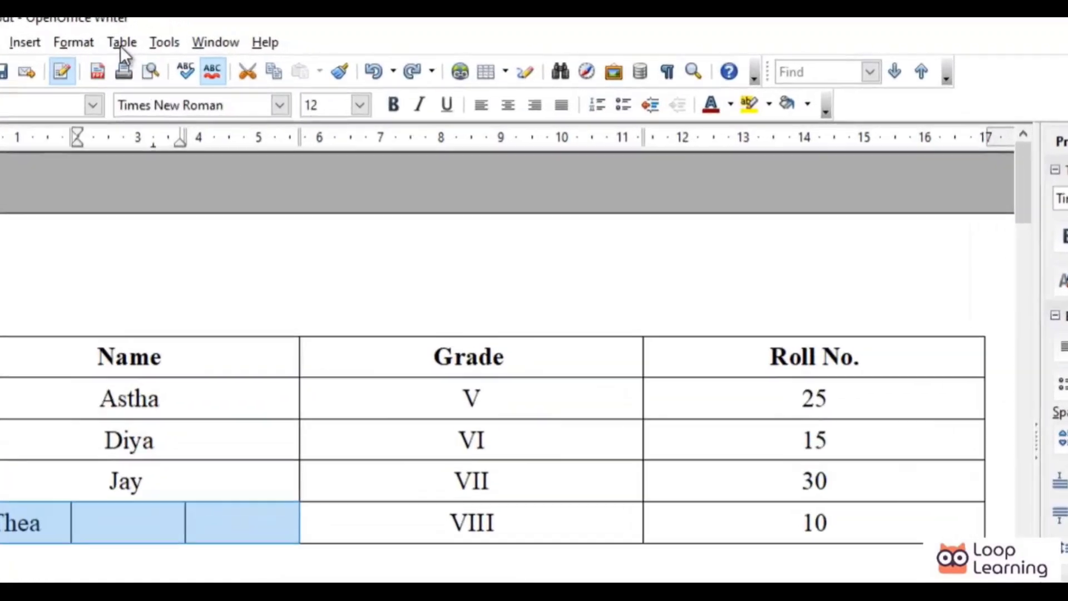
pyautogui.click(182, 47)
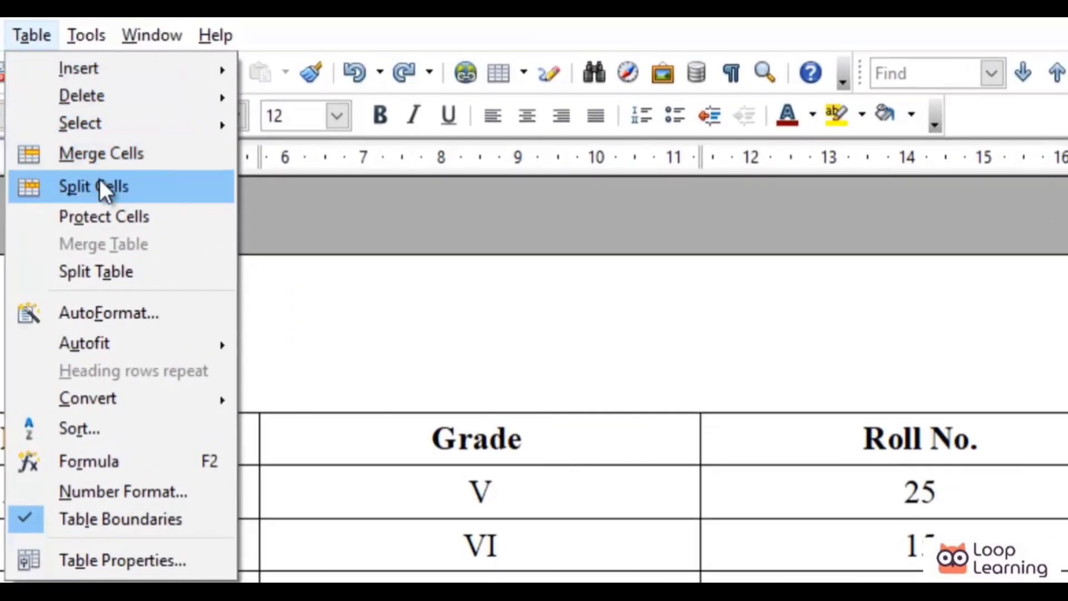
pyautogui.click(178, 154)
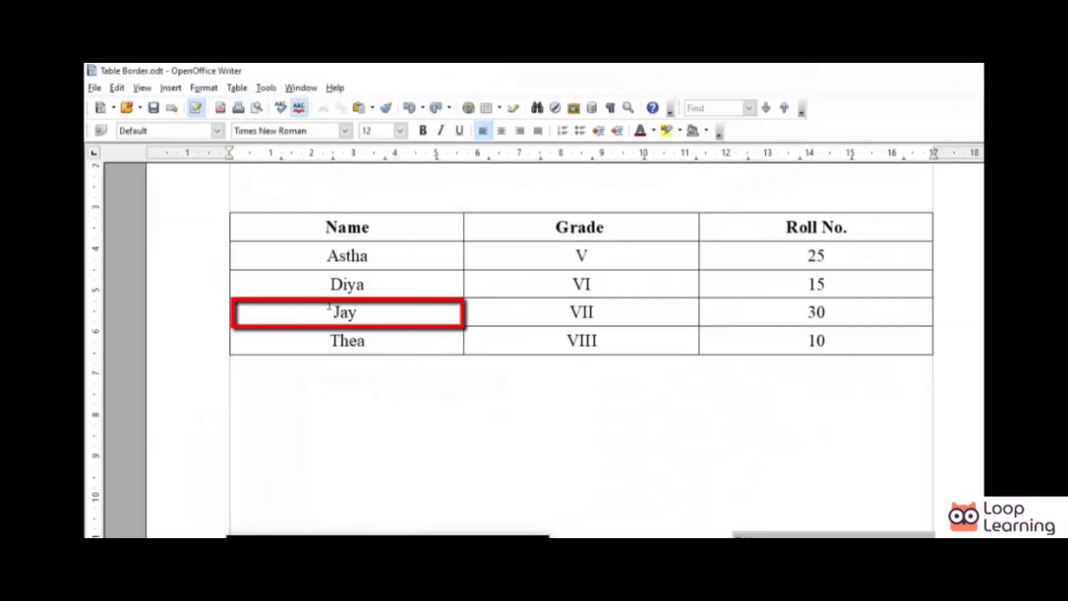
# - Apply the background color Yellow 10 to the whole student table
pyautogui.click(333, 311)
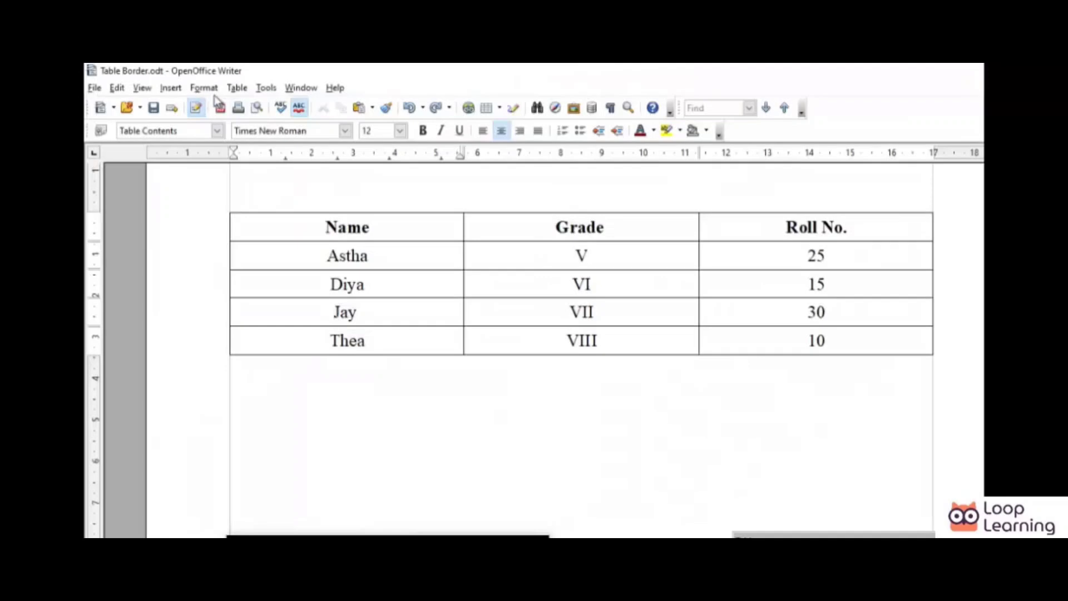
pyautogui.click(178, 85)
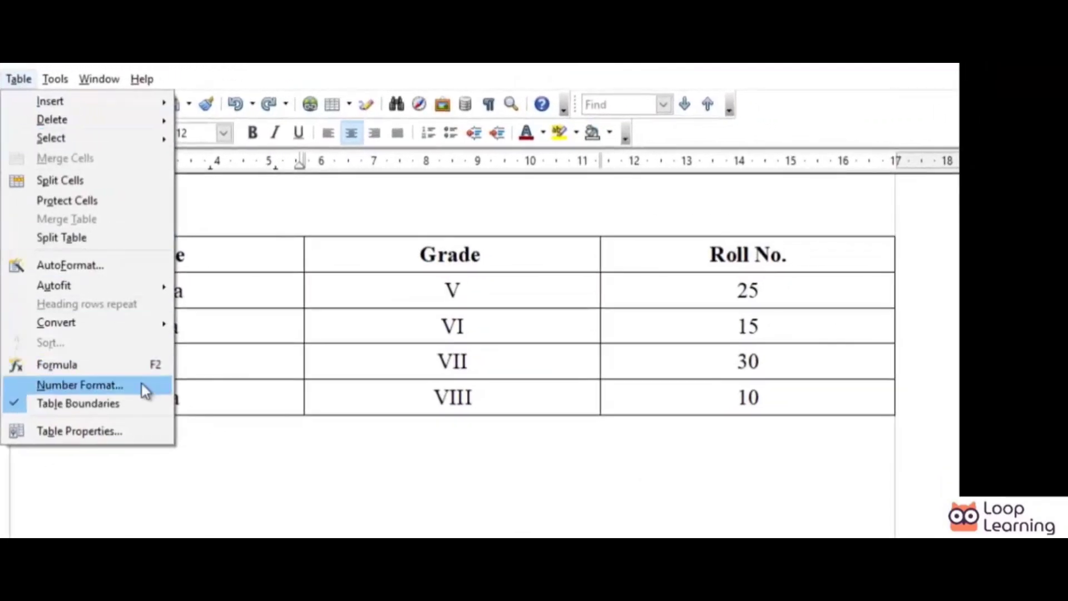
pyautogui.click(158, 429)
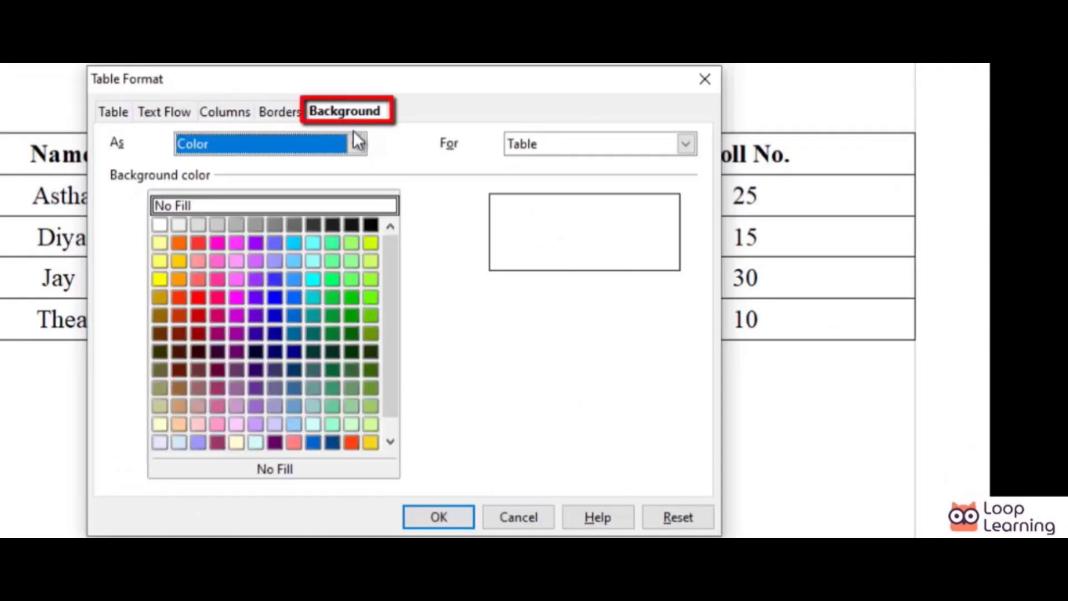
pyautogui.click(356, 144)
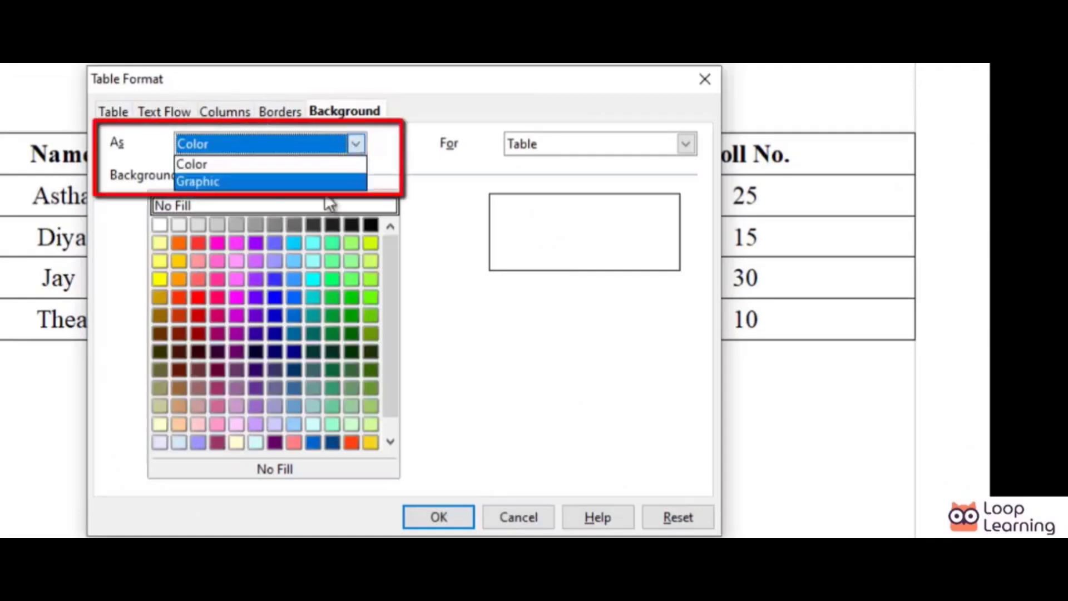
pyautogui.click(314, 164)
pyautogui.moveTo(396, 242)
pyautogui.mouseDown()
pyautogui.moveTo(382, 357)
pyautogui.moveTo(400, 242)
pyautogui.moveTo(386, 271)
pyautogui.moveTo(386, 239)
pyautogui.mouseUp()
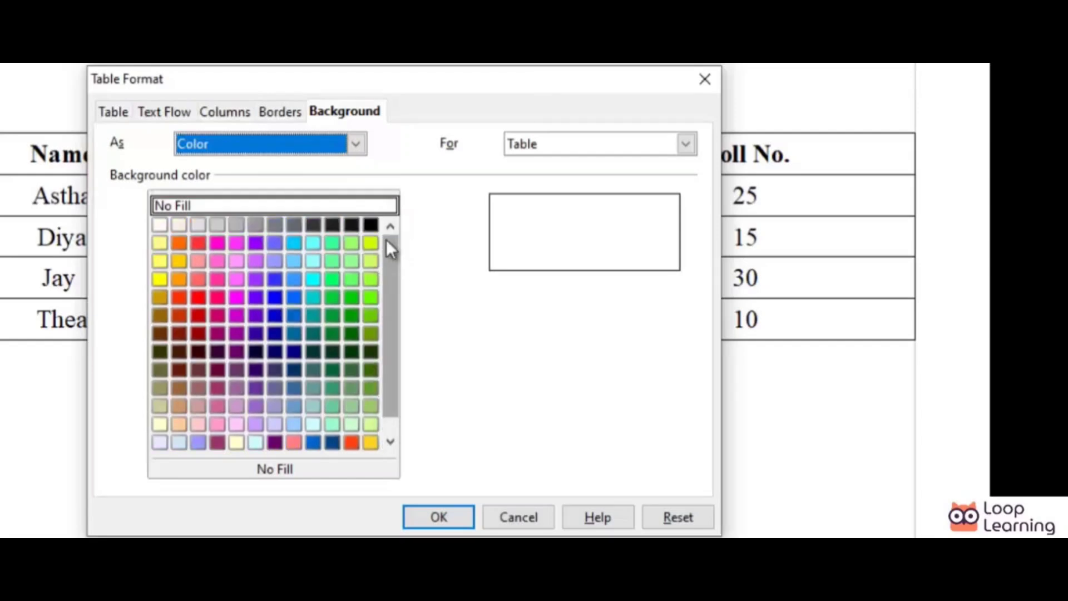
pyautogui.click(161, 425)
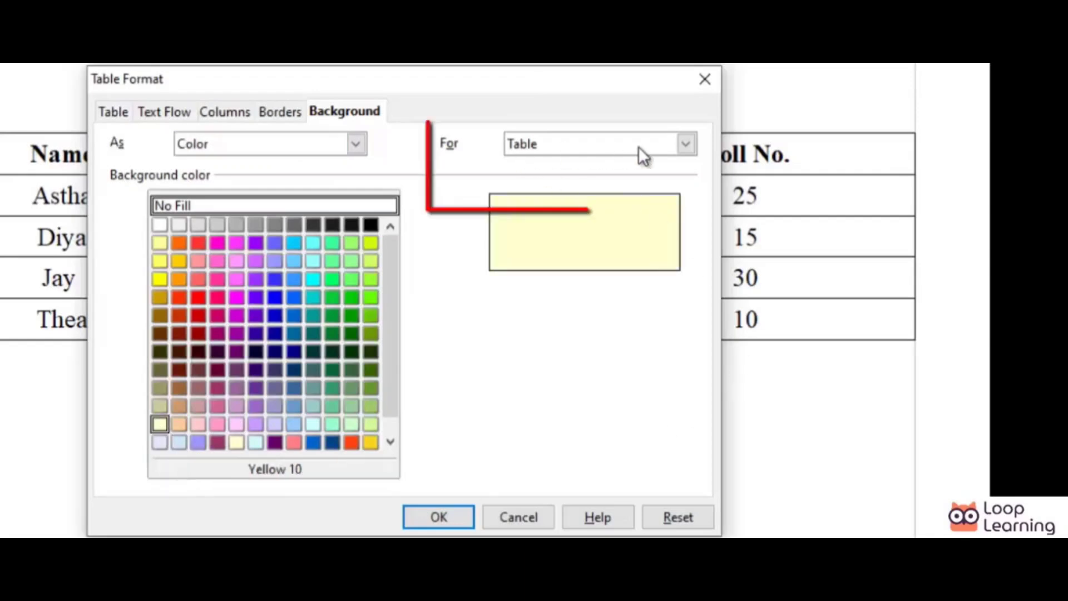
pyautogui.click(685, 145)
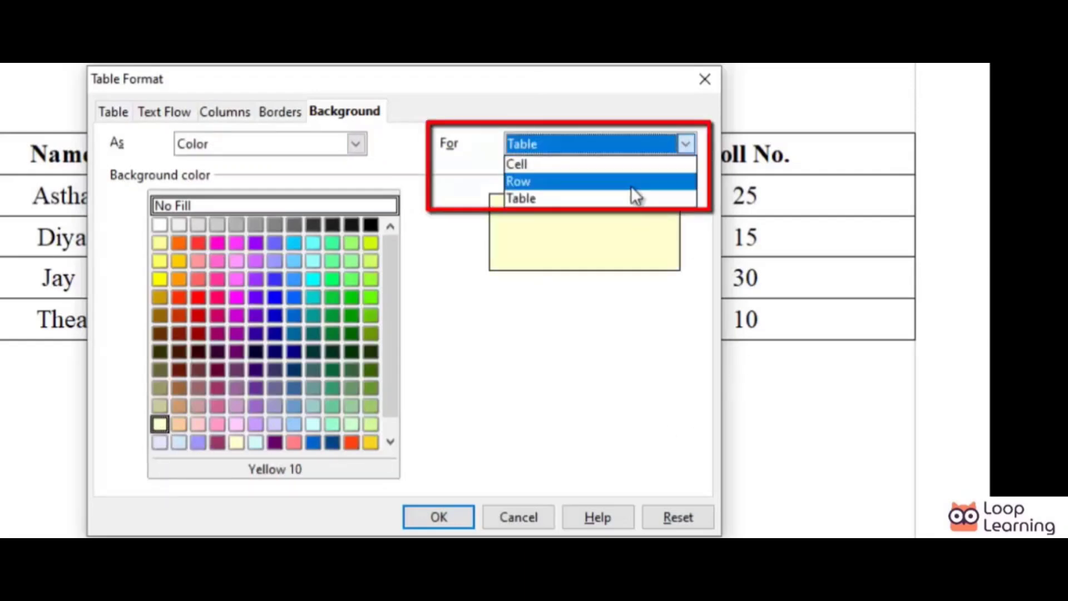
pyautogui.click(606, 199)
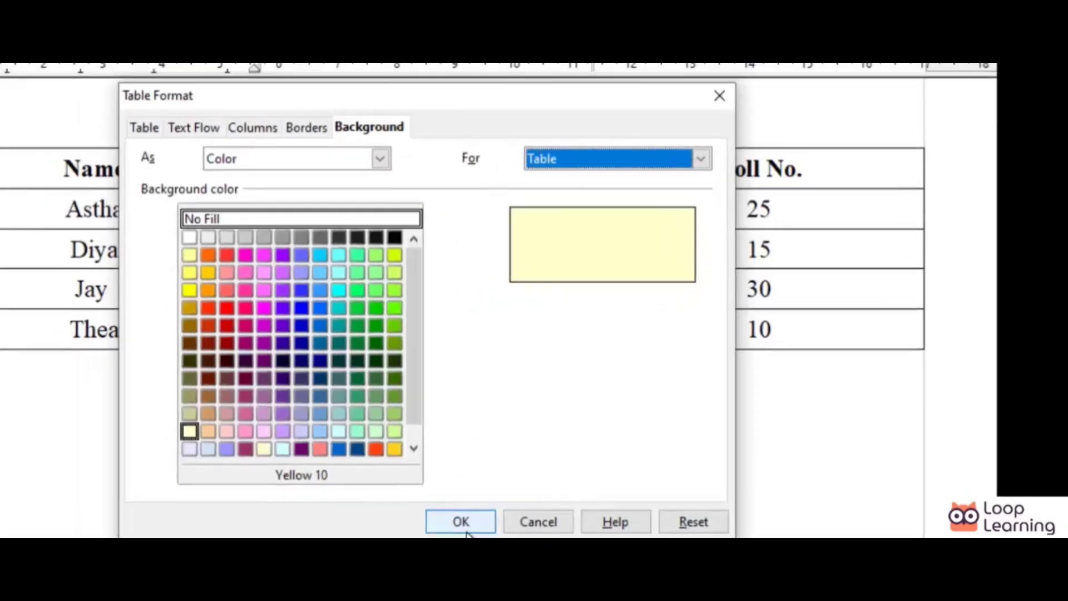
pyautogui.click(431, 527)
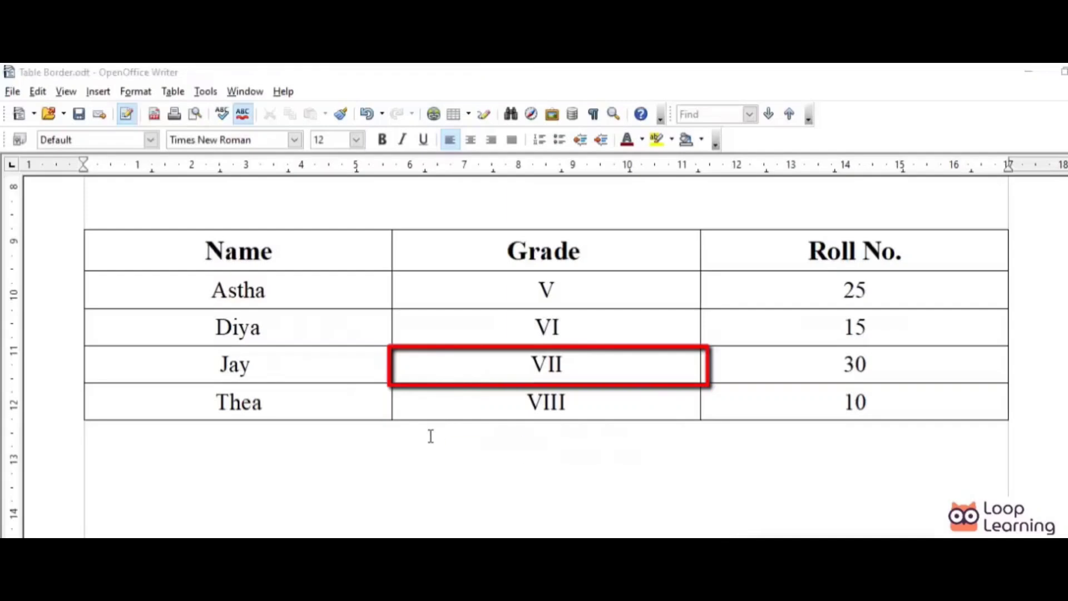
# - From the grade VII cell, set the table background to a graphic and load background_img.jpg from the Background images folder
pyautogui.click(476, 369)
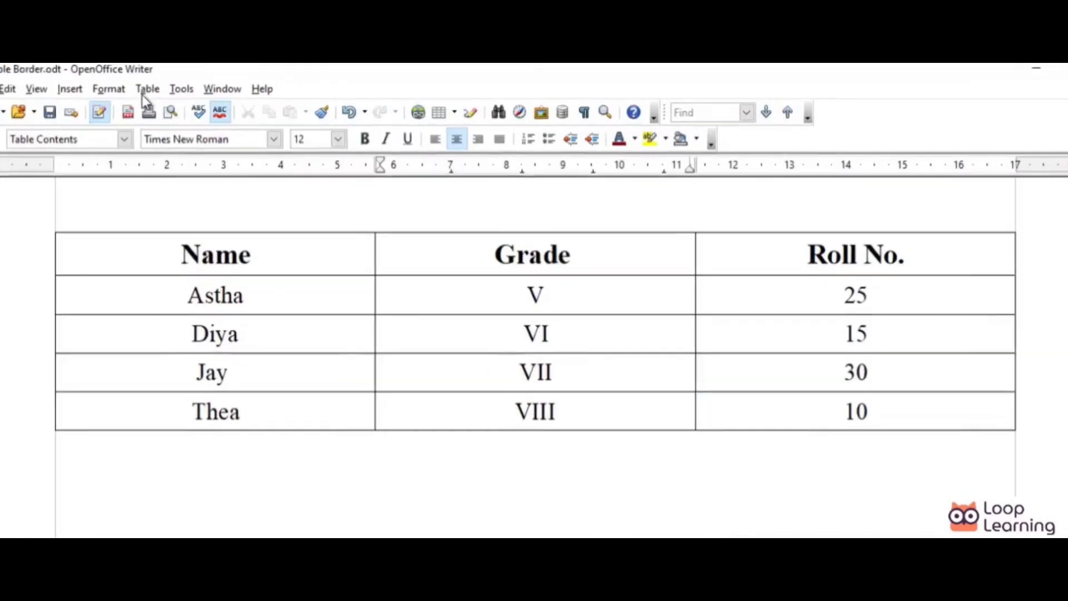
pyautogui.click(147, 89)
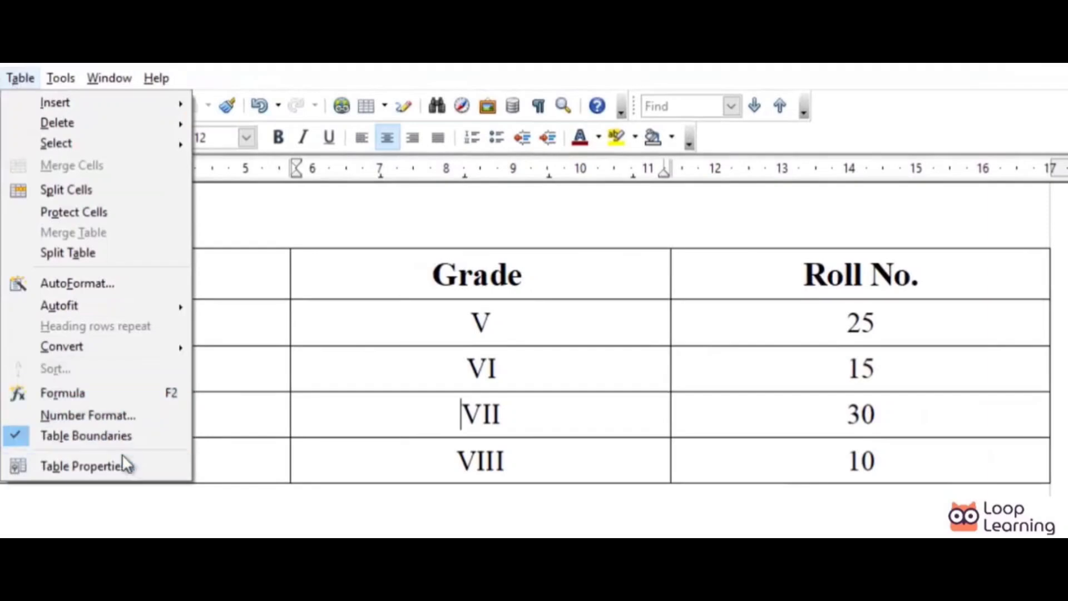
pyautogui.click(122, 468)
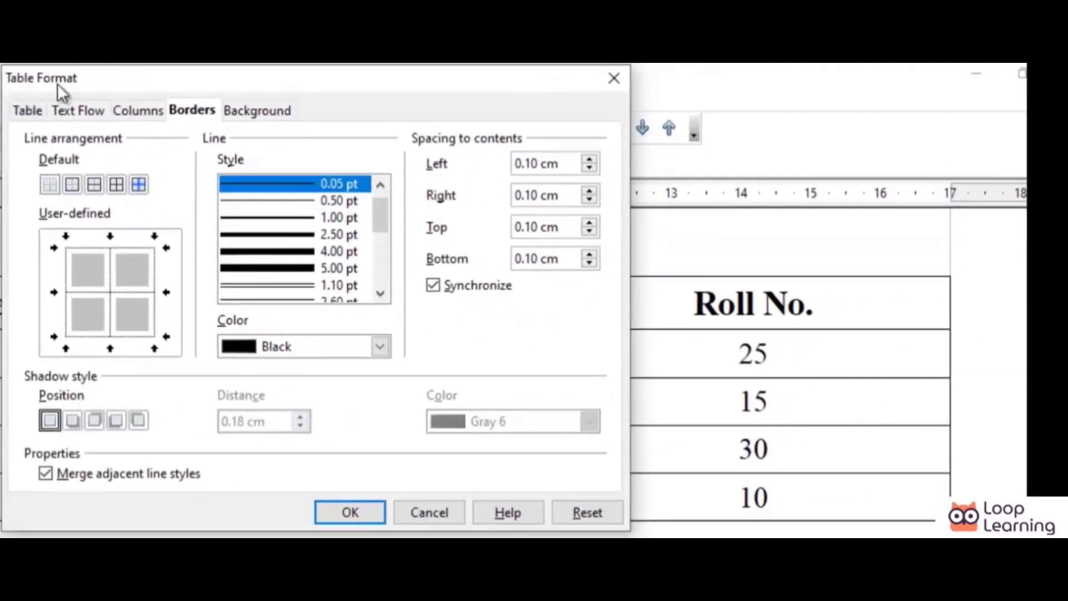
pyautogui.click(249, 109)
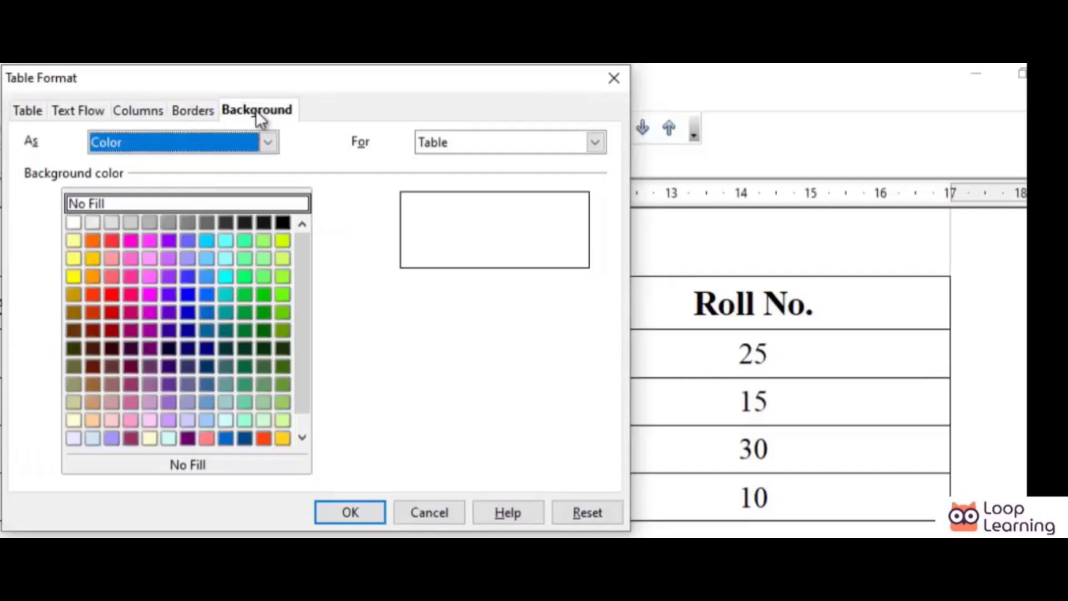
pyautogui.click(268, 142)
pyautogui.click(256, 183)
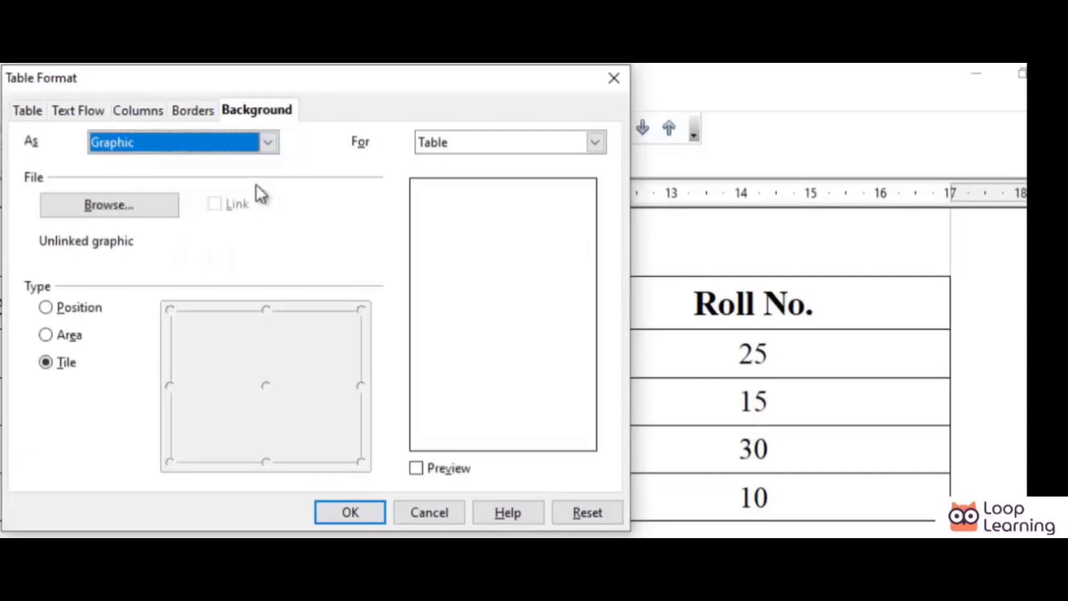
pyautogui.click(121, 204)
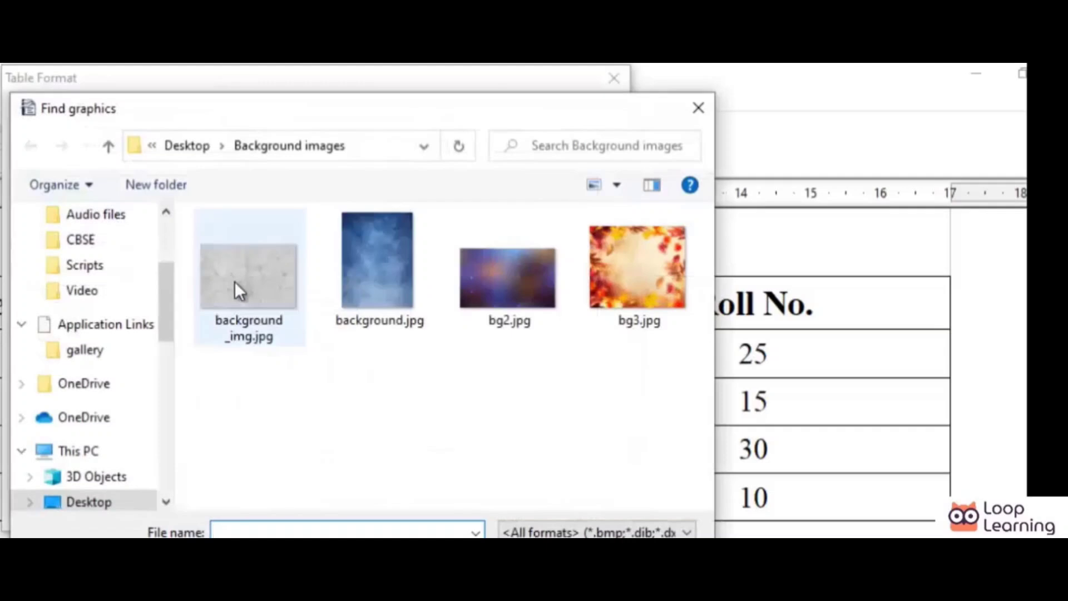
pyautogui.doubleClick(235, 282)
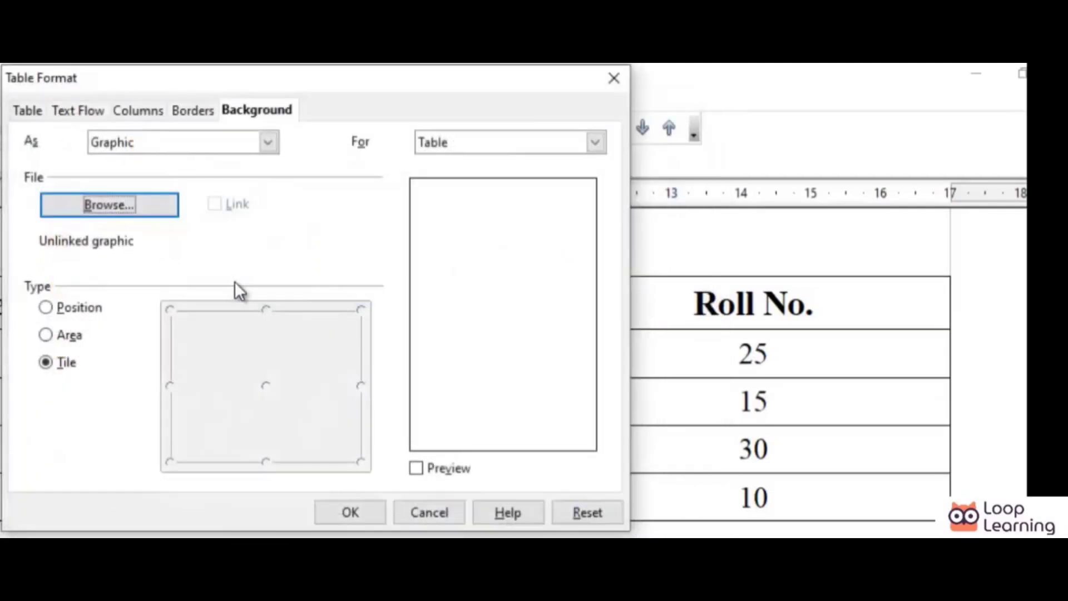
# - Set the background graphic's type to Position, target the whole table with the preview on, and apply it
pyautogui.click(46, 309)
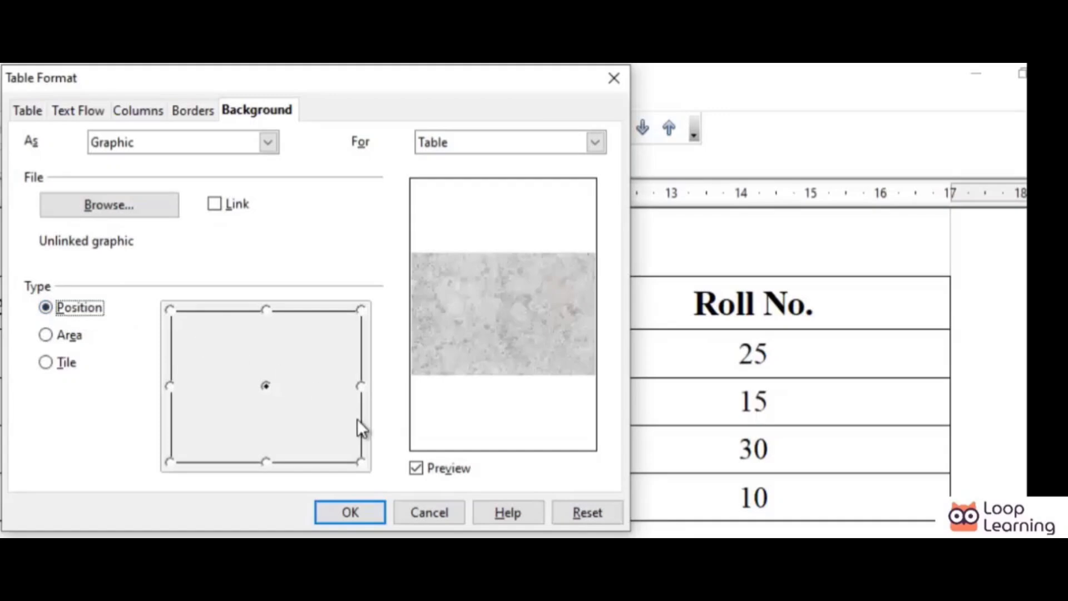
pyautogui.click(595, 144)
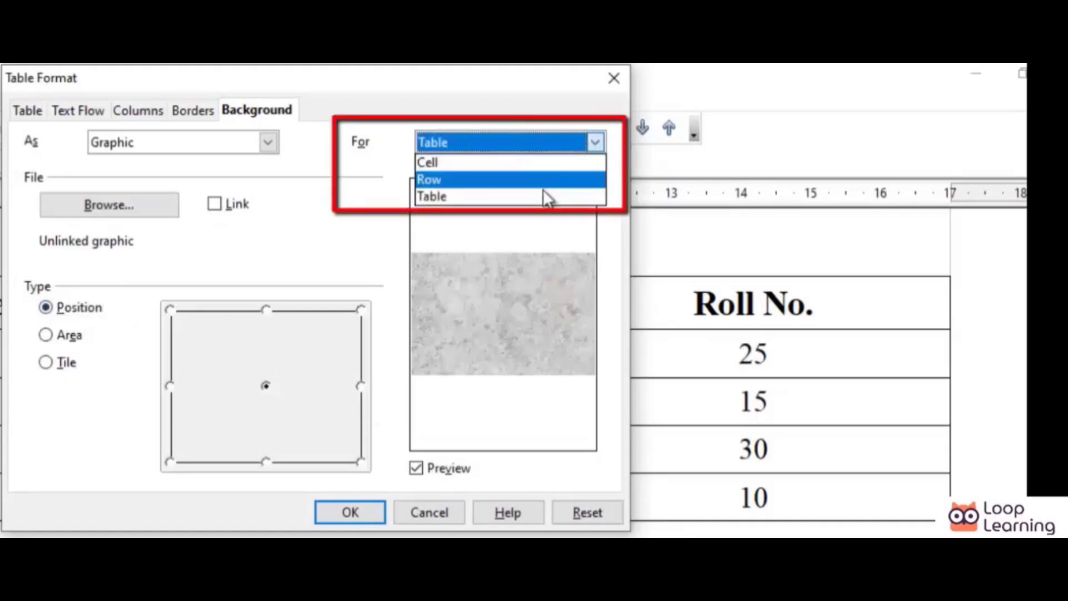
pyautogui.click(529, 198)
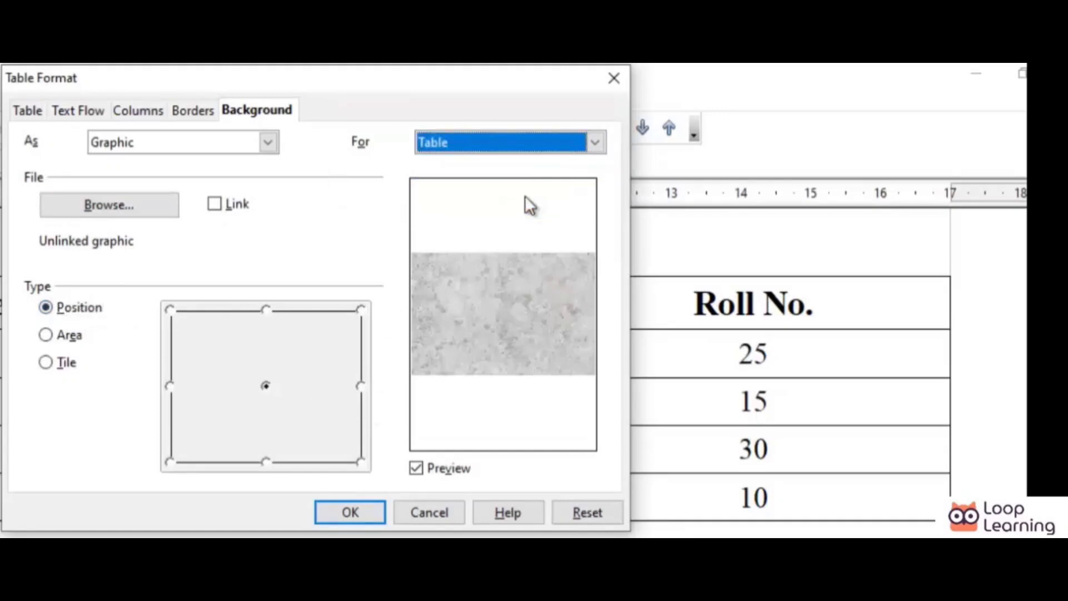
pyautogui.click(417, 469)
pyautogui.click(417, 469)
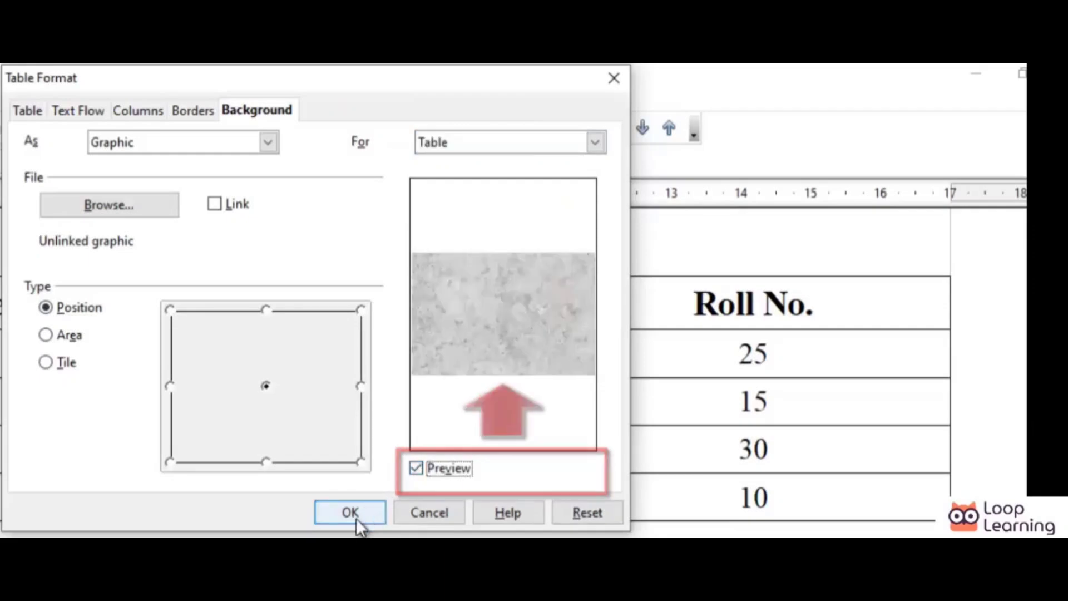
pyautogui.click(356, 518)
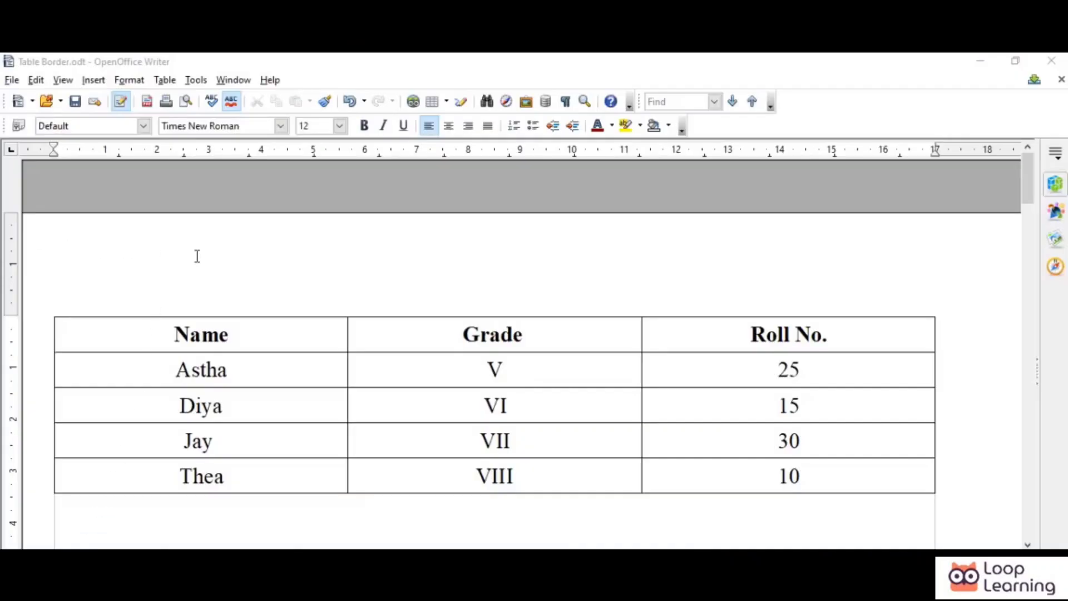
# - Try the default line arrangements in the border properties of the entire table and choose the outer border only
pyautogui.click(47, 312)
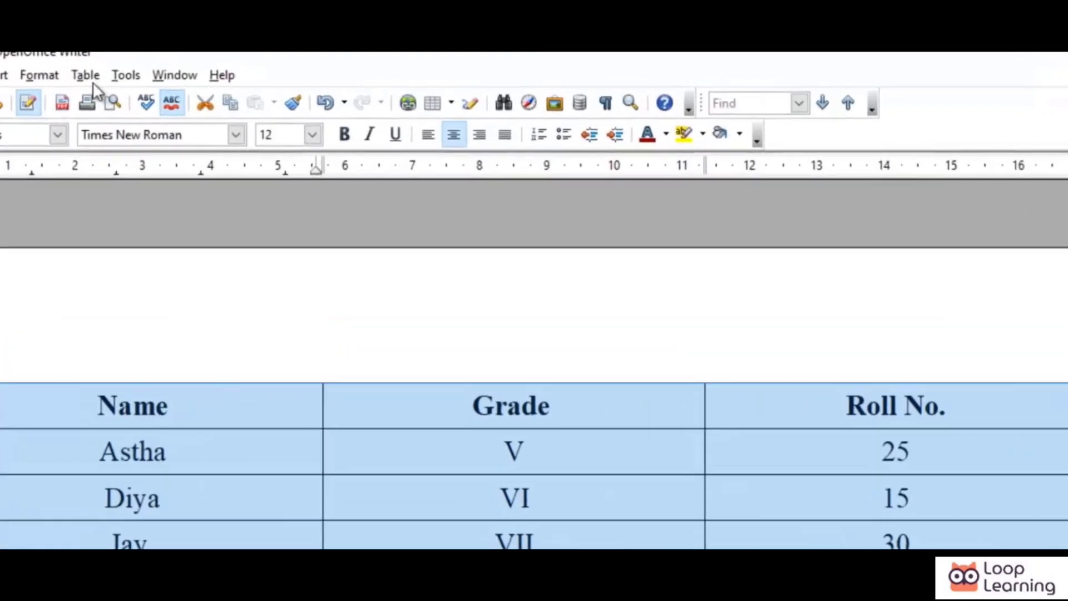
pyautogui.click(165, 80)
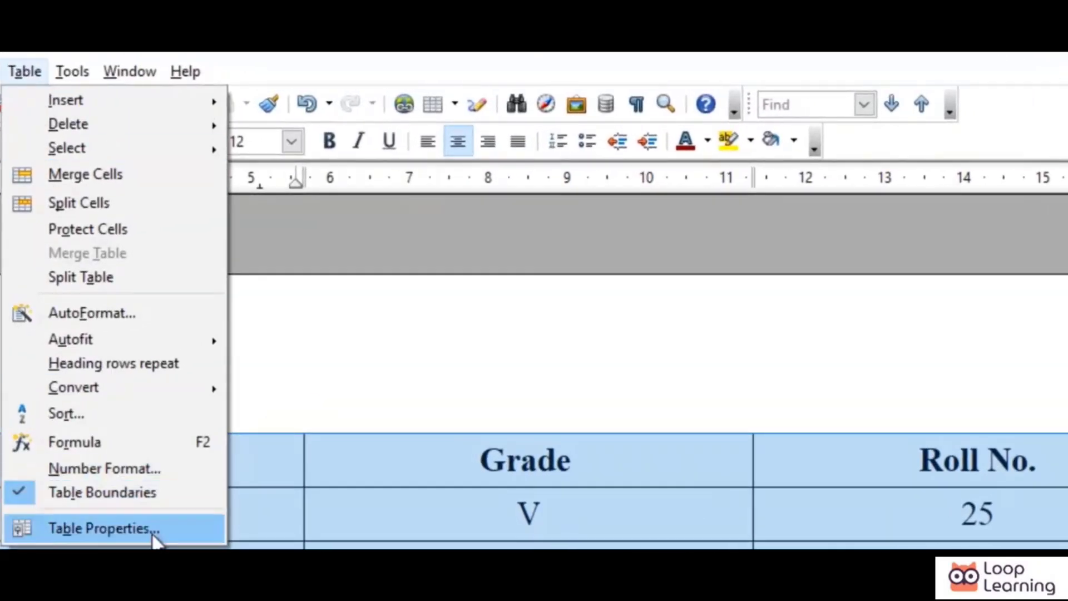
pyautogui.click(156, 531)
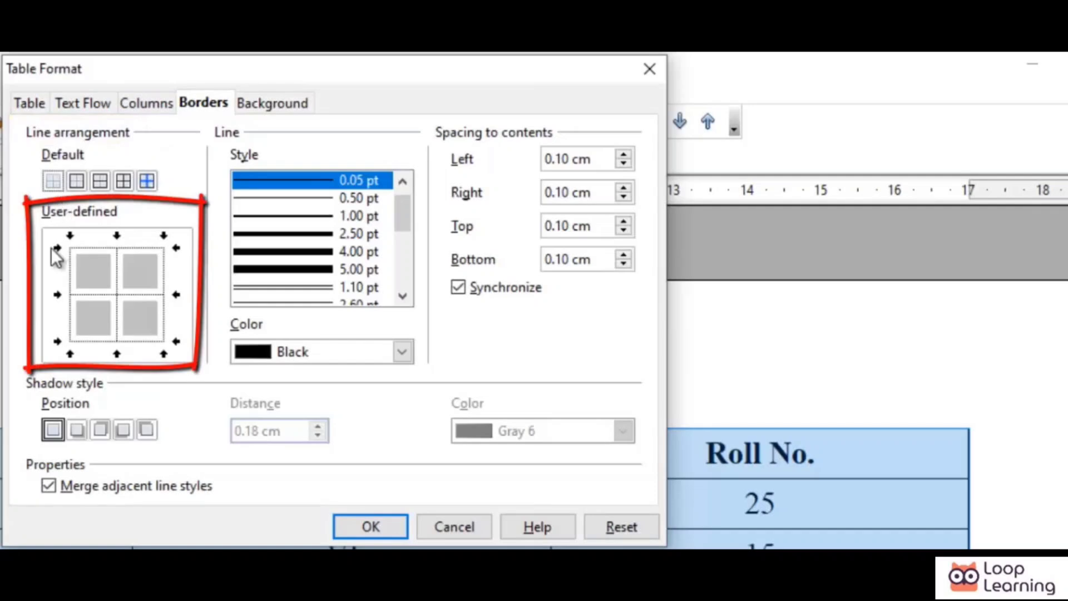
pyautogui.click(54, 192)
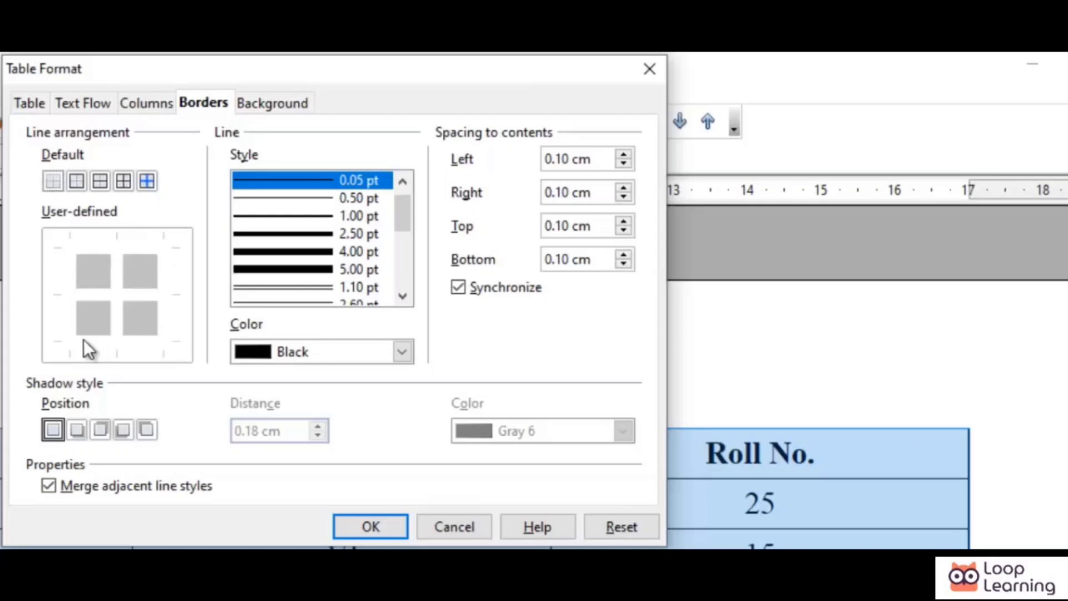
pyautogui.click(73, 192)
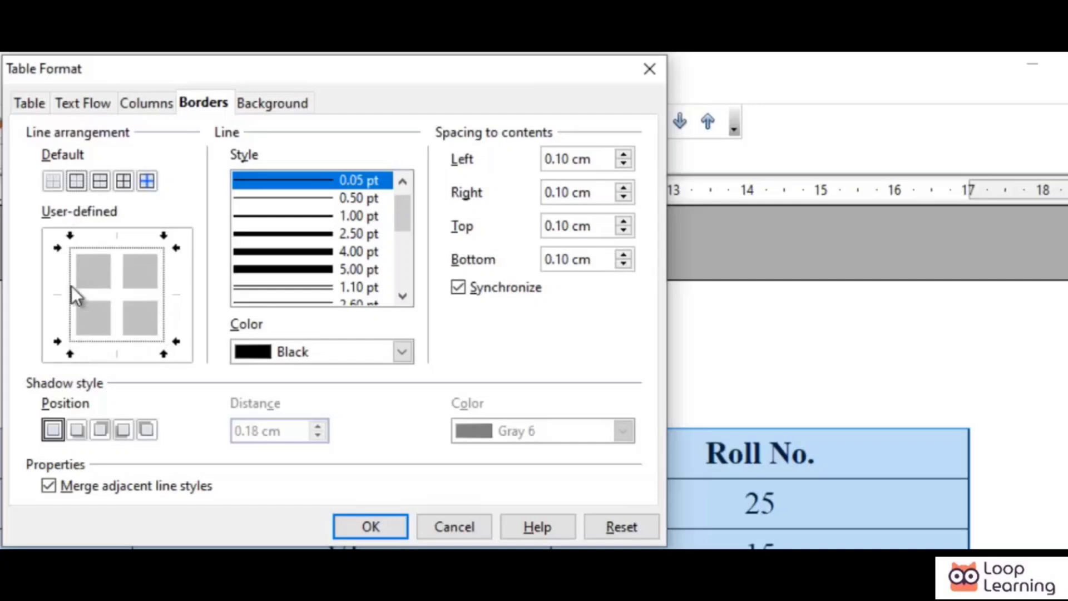
pyautogui.click(101, 188)
pyautogui.click(124, 181)
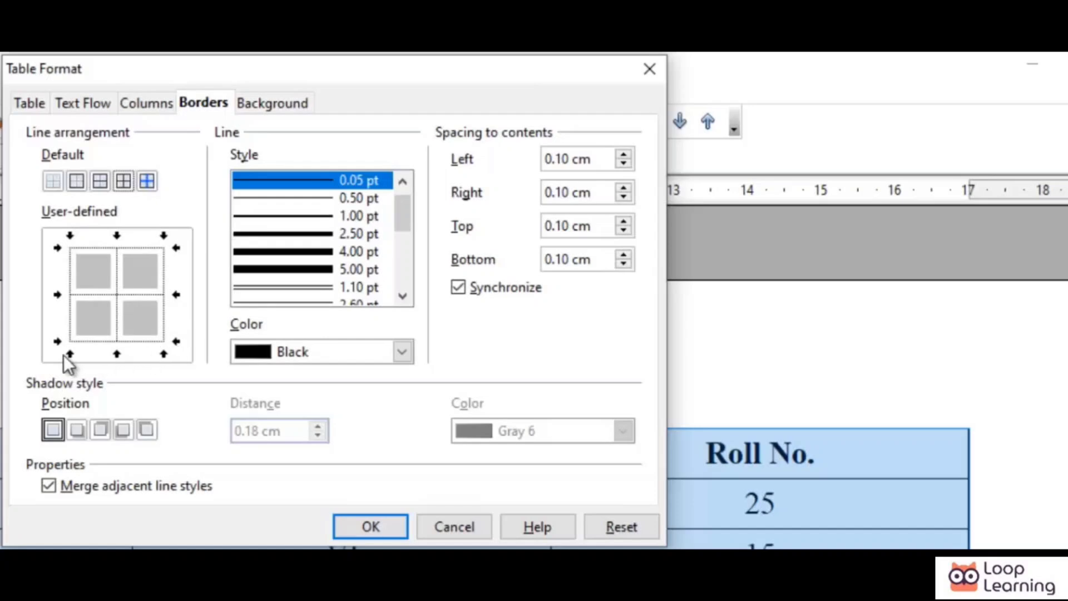
pyautogui.click(150, 189)
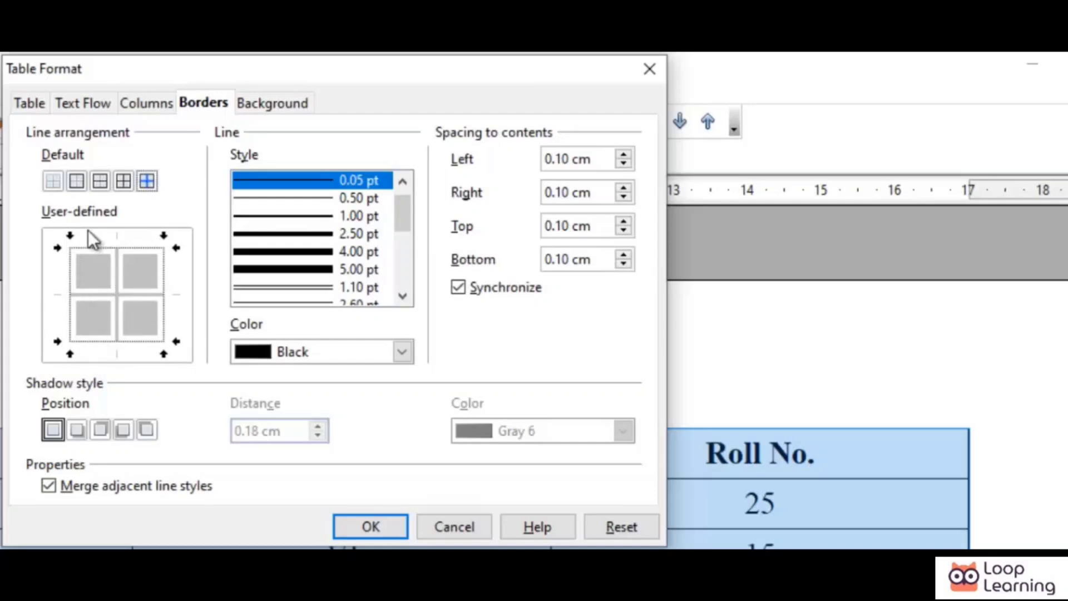
pyautogui.click(81, 186)
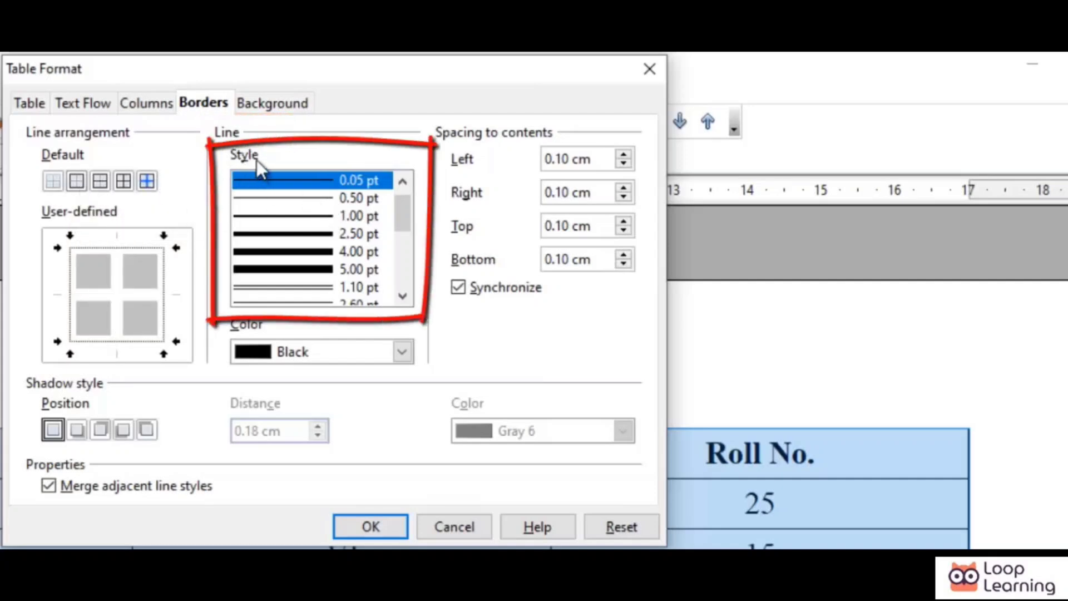
# - Look through the available border line styles and line colors without changing them
pyautogui.scroll(1, 393, 192)
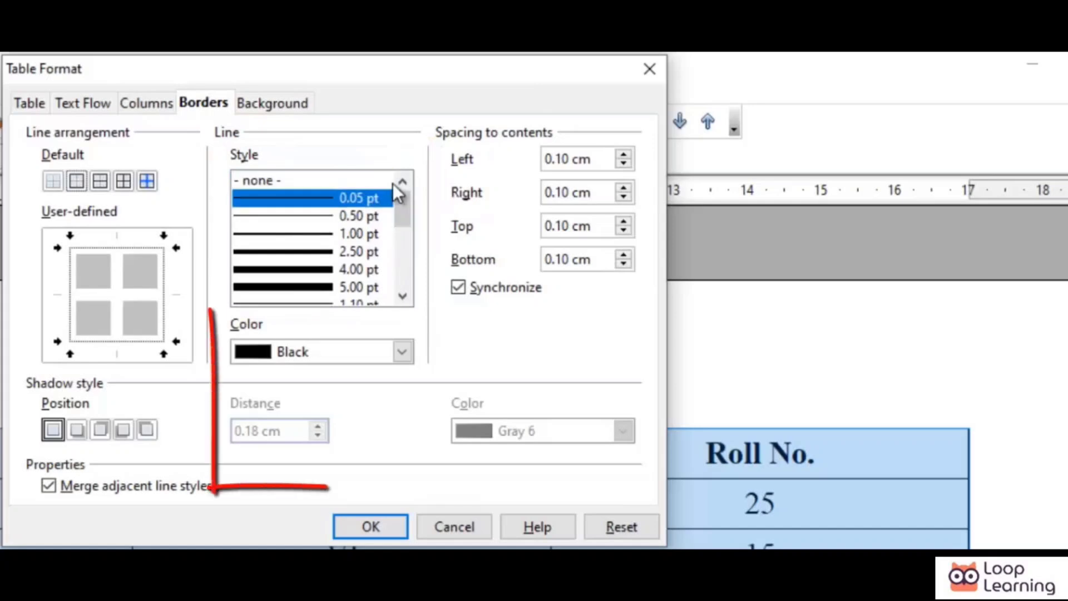
pyautogui.click(404, 355)
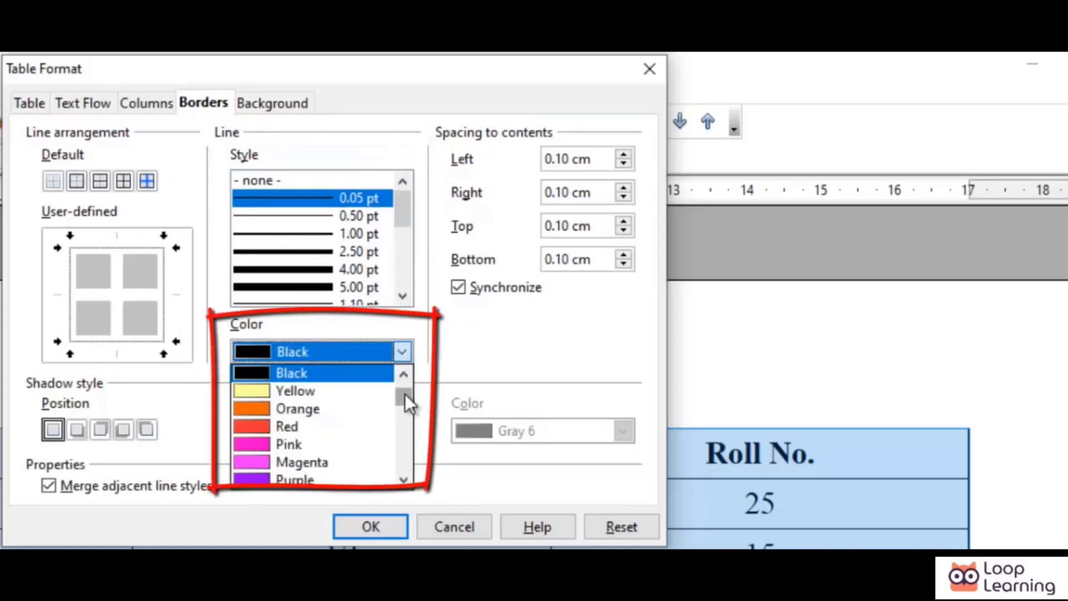
pyautogui.scroll(-5, 400, 389)
pyautogui.click(405, 356)
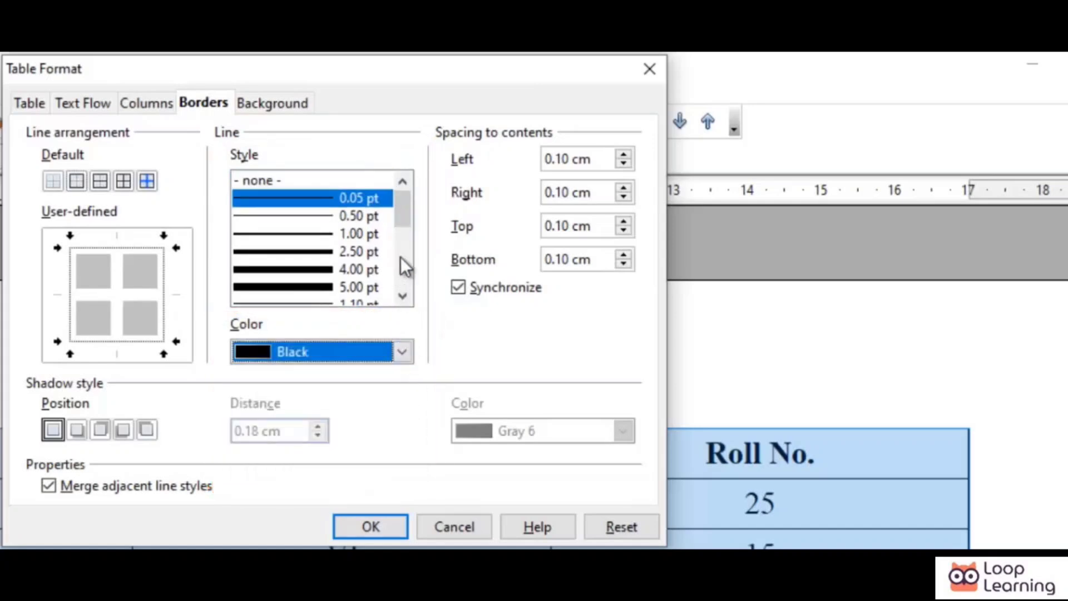
# - Give the table's outer border a 2.50 pt red line with 0.20 cm synchronized spacing to contents, and apply it
pyautogui.click(349, 251)
pyautogui.click(397, 351)
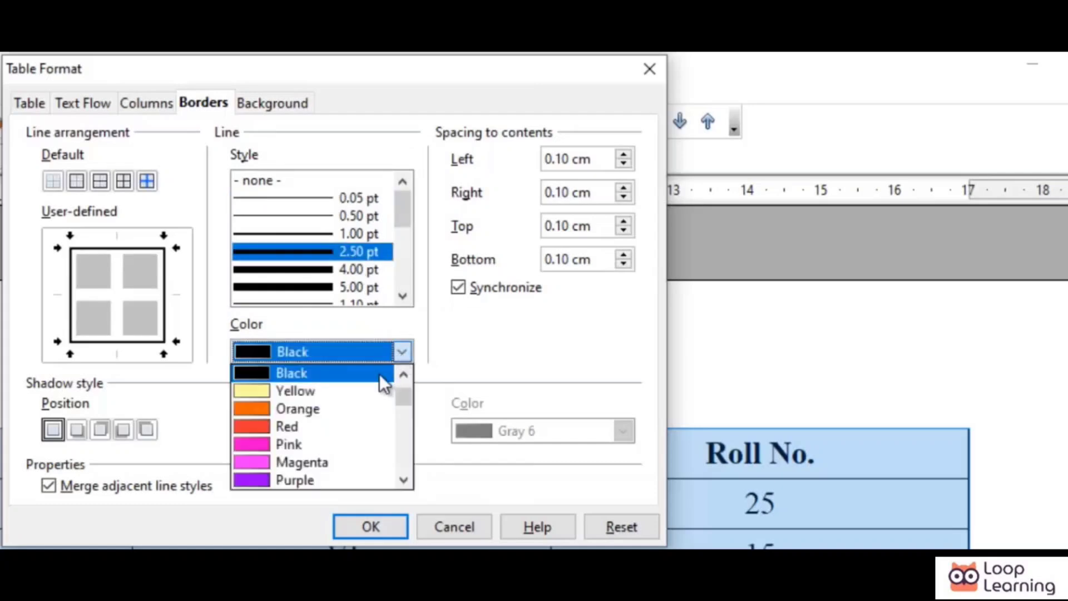
pyautogui.click(356, 426)
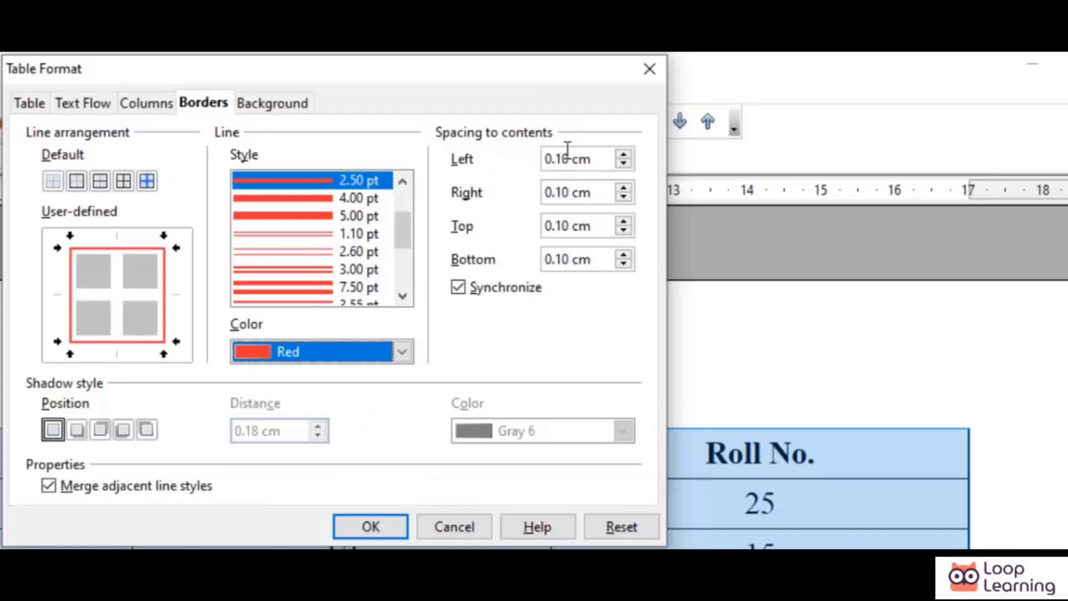
pyautogui.click(626, 155)
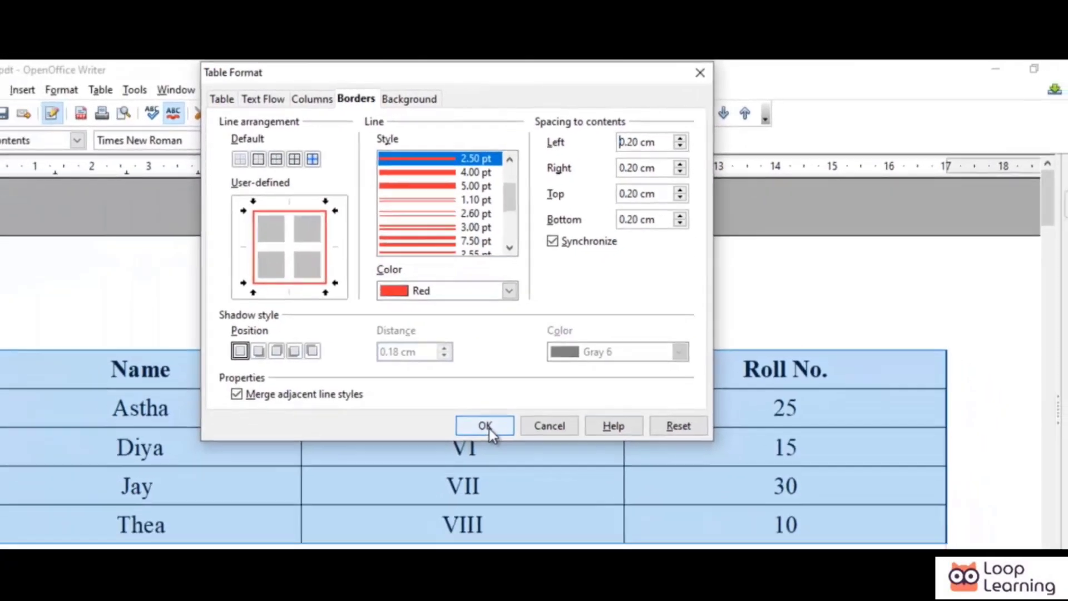
pyautogui.click(377, 531)
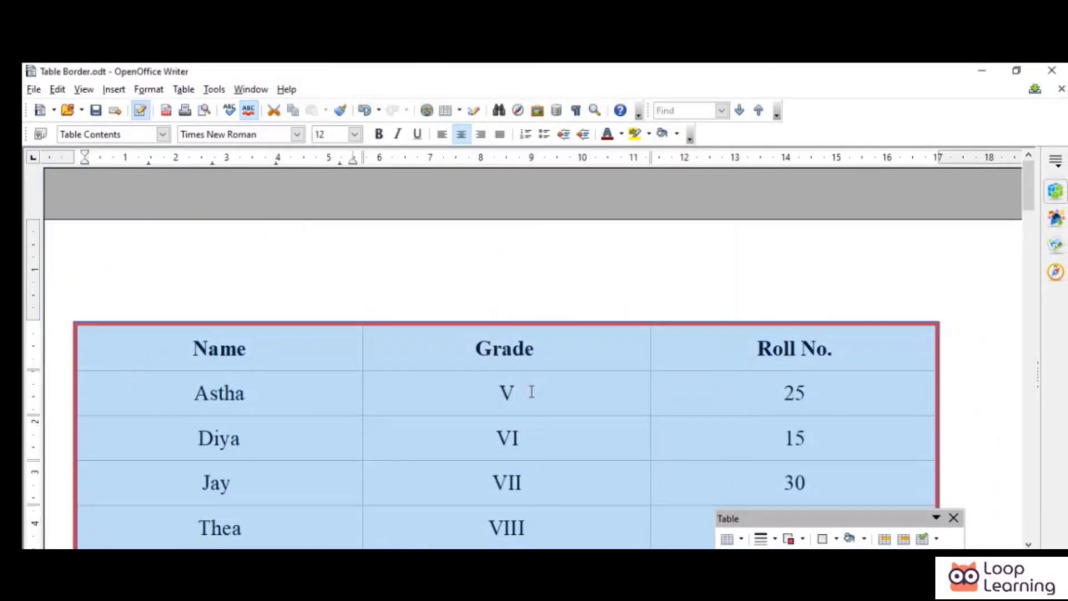
pyautogui.scroll(-2, 565, 381)
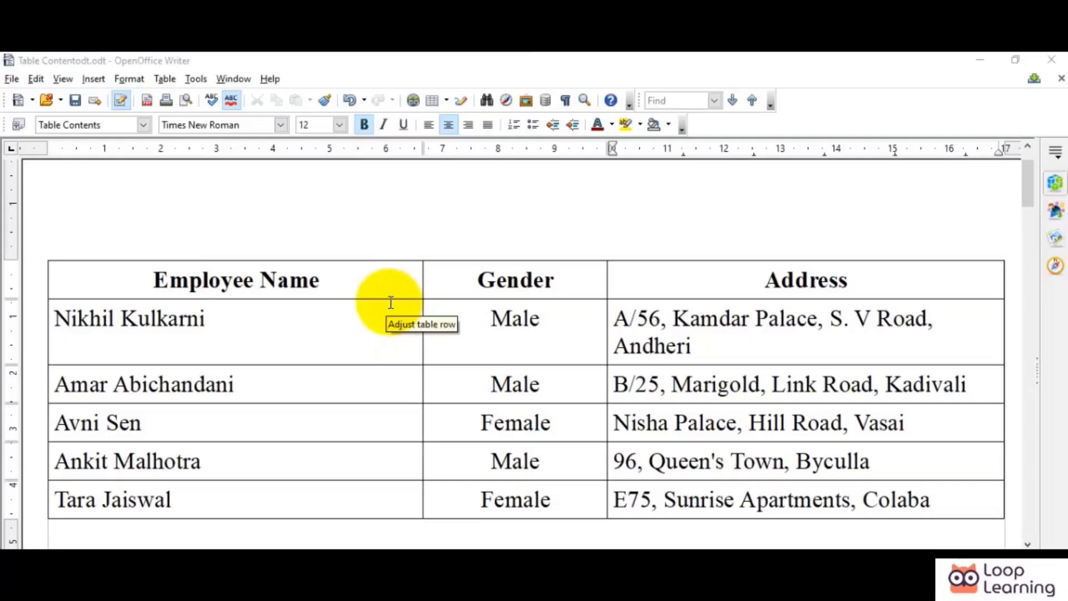
# - In Table Contentodt.odt, select the whole employee table and autofit it to the optimal column width
pyautogui.click(369, 340)
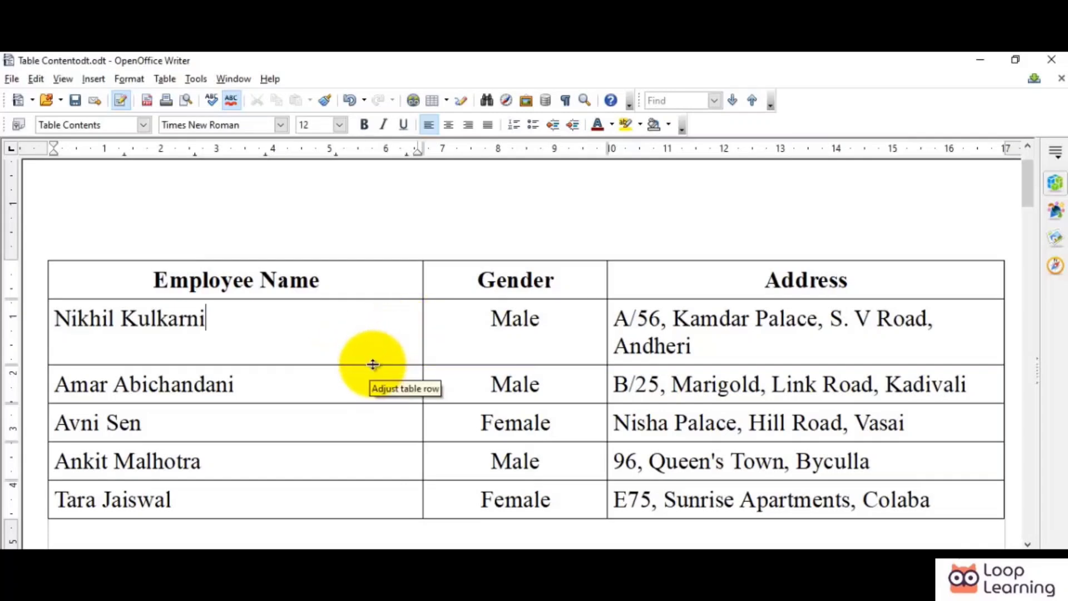
pyautogui.moveTo(373, 365)
pyautogui.mouseDown()
pyautogui.moveTo(377, 349)
pyautogui.moveTo(374, 369)
pyautogui.moveTo(370, 362)
pyautogui.mouseUp()
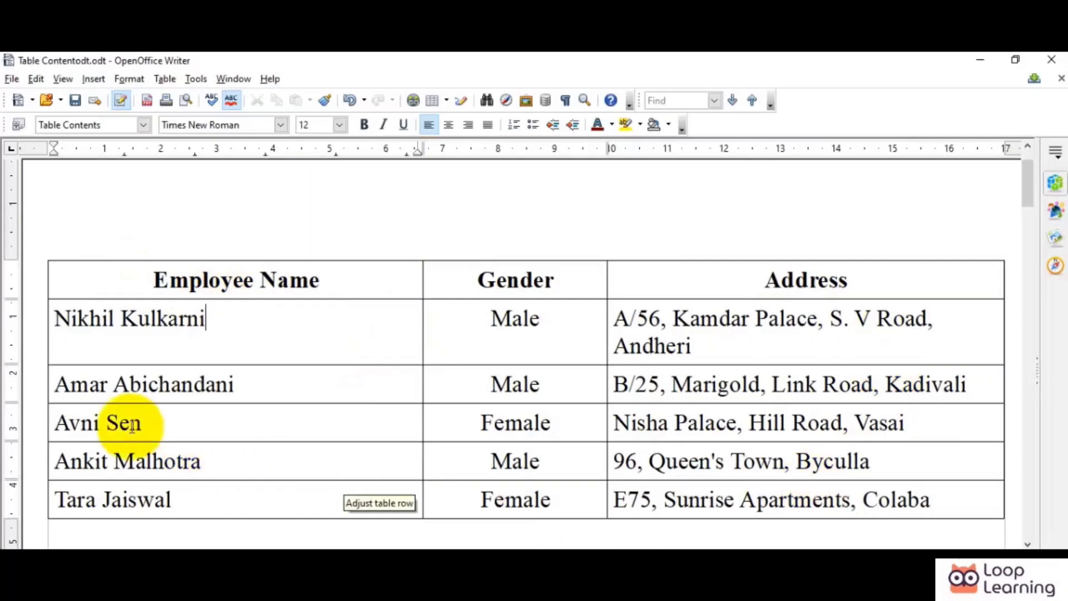
pyautogui.click(44, 257)
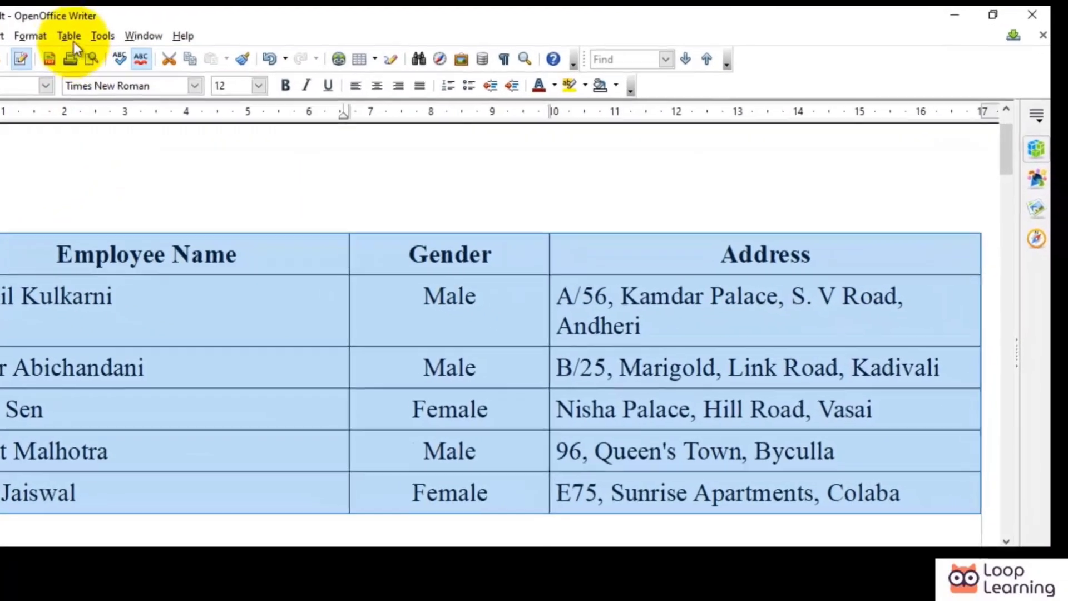
pyautogui.click(165, 78)
pyautogui.moveTo(96, 206)
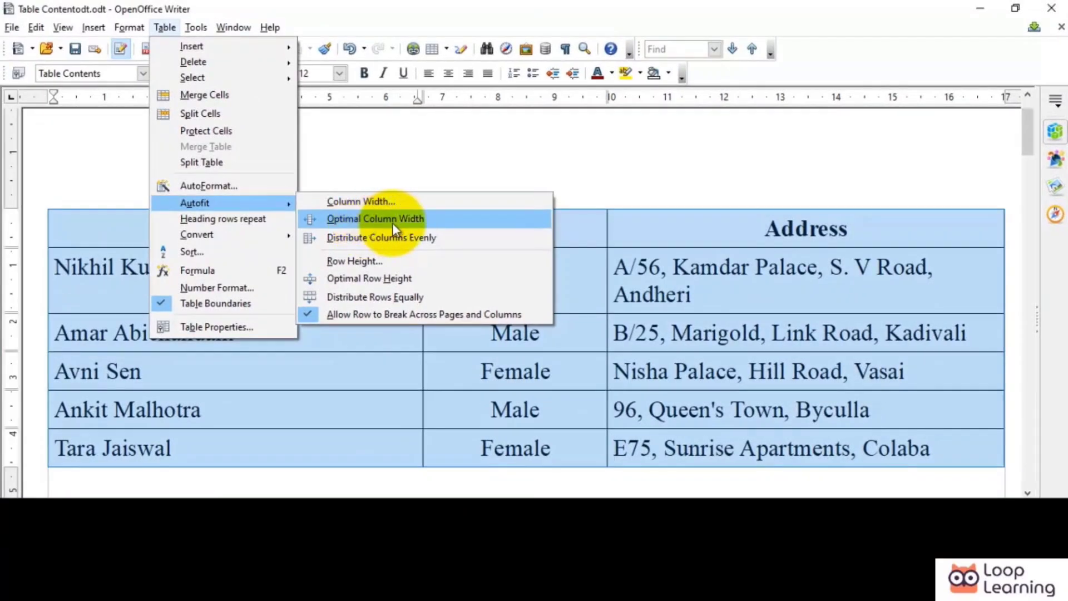
pyautogui.click(392, 222)
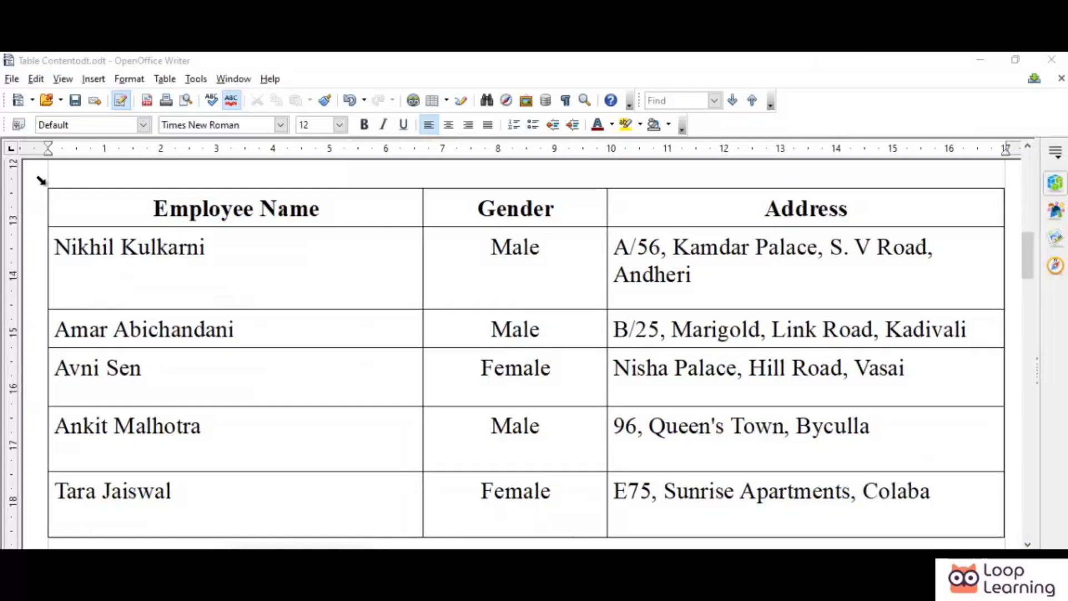
# - Select the entire employee table with uneven rows and autofit it to the optimal row height
pyautogui.click(41, 181)
pyautogui.scroll(3, 118, 329)
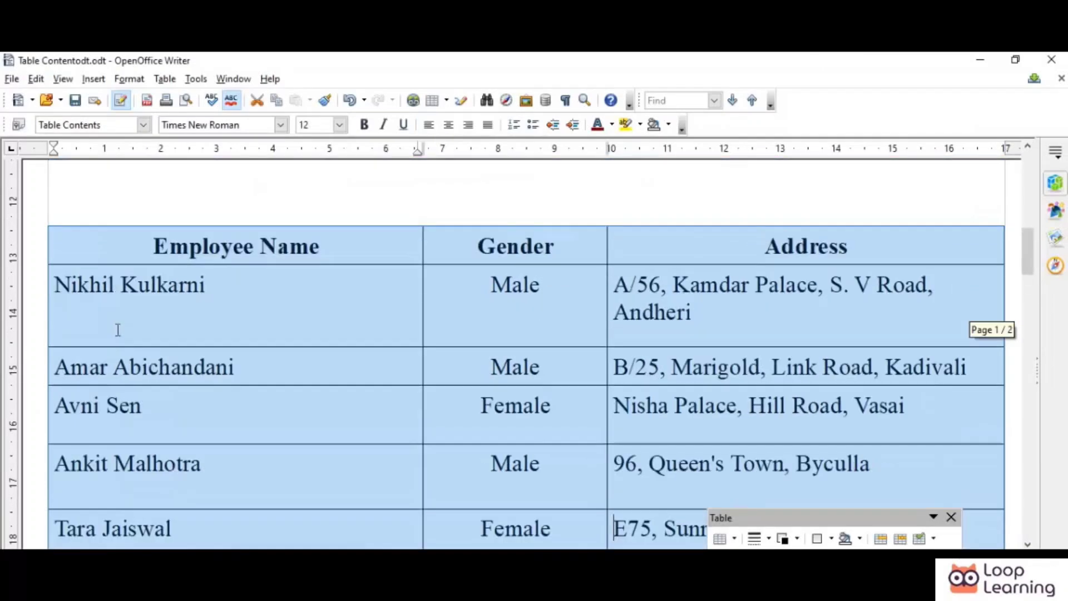
pyautogui.click(167, 79)
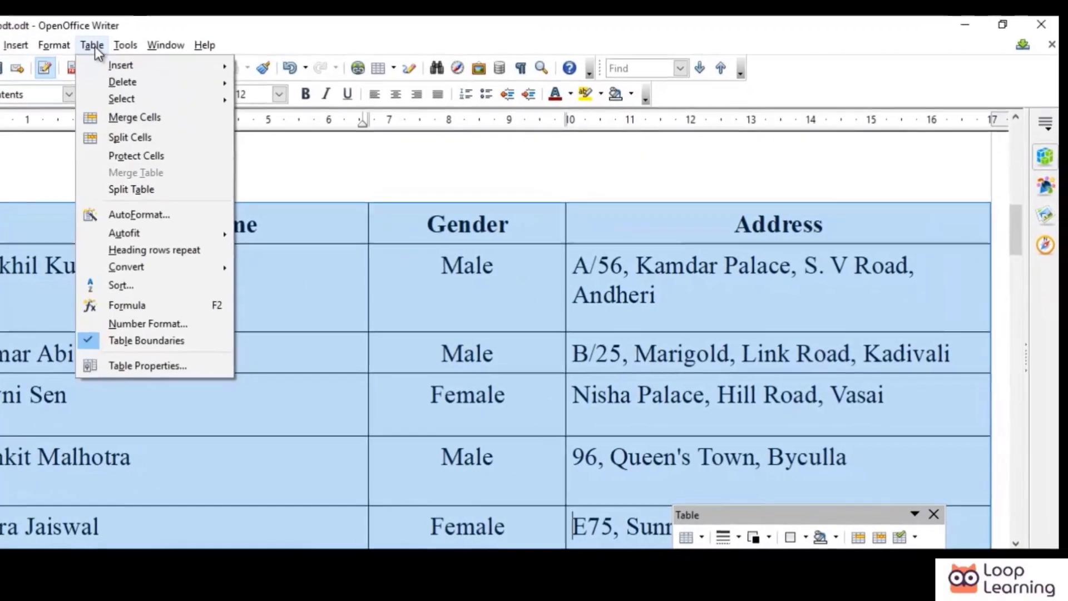
pyautogui.moveTo(195, 238)
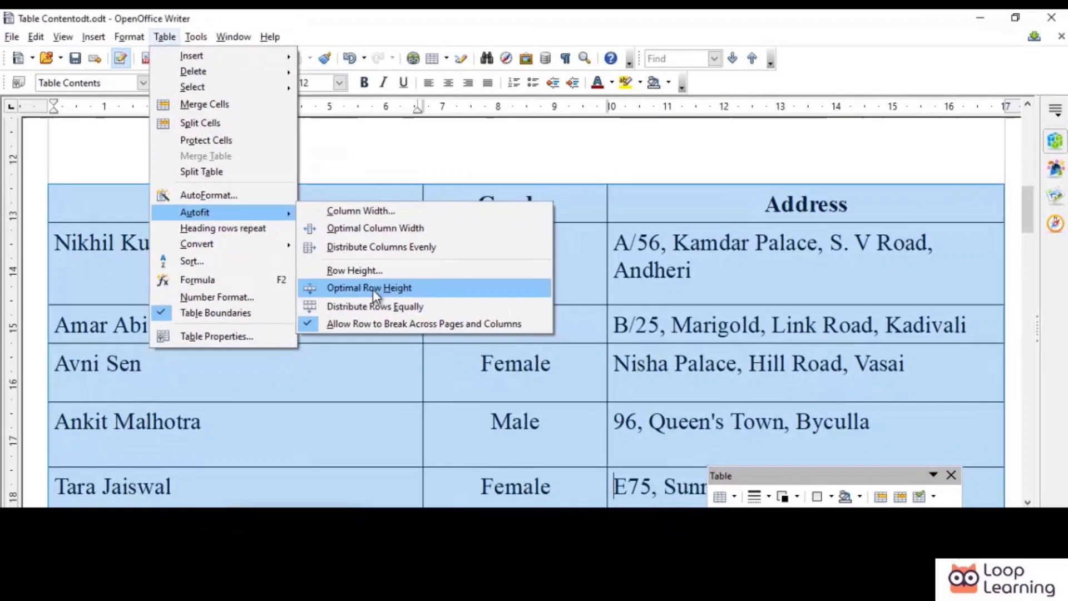
pyautogui.click(272, 298)
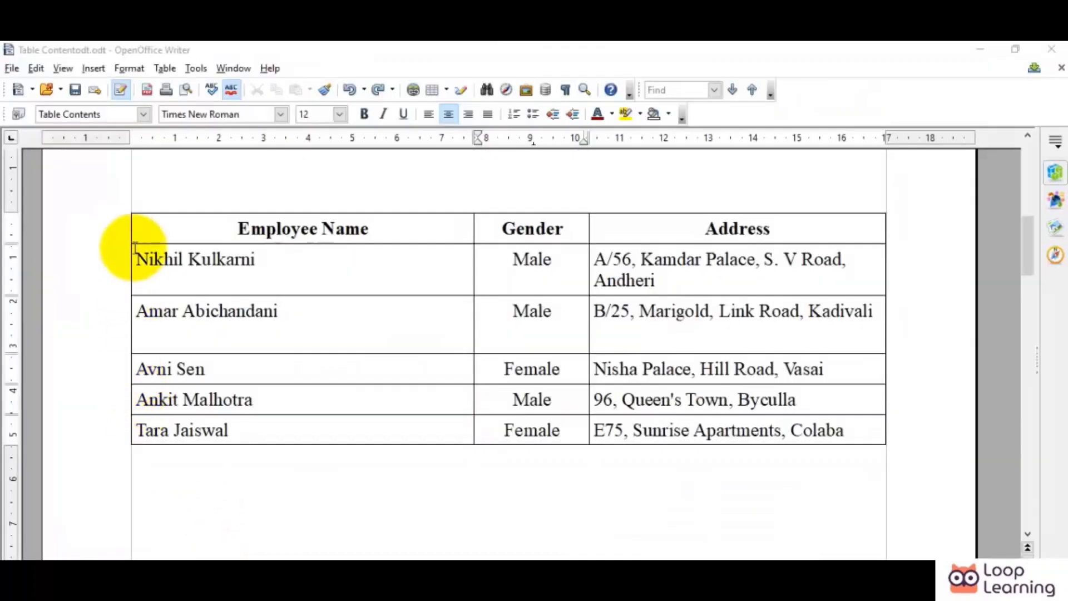
# - Select the whole employee table and distribute its three columns evenly
pyautogui.click(123, 206)
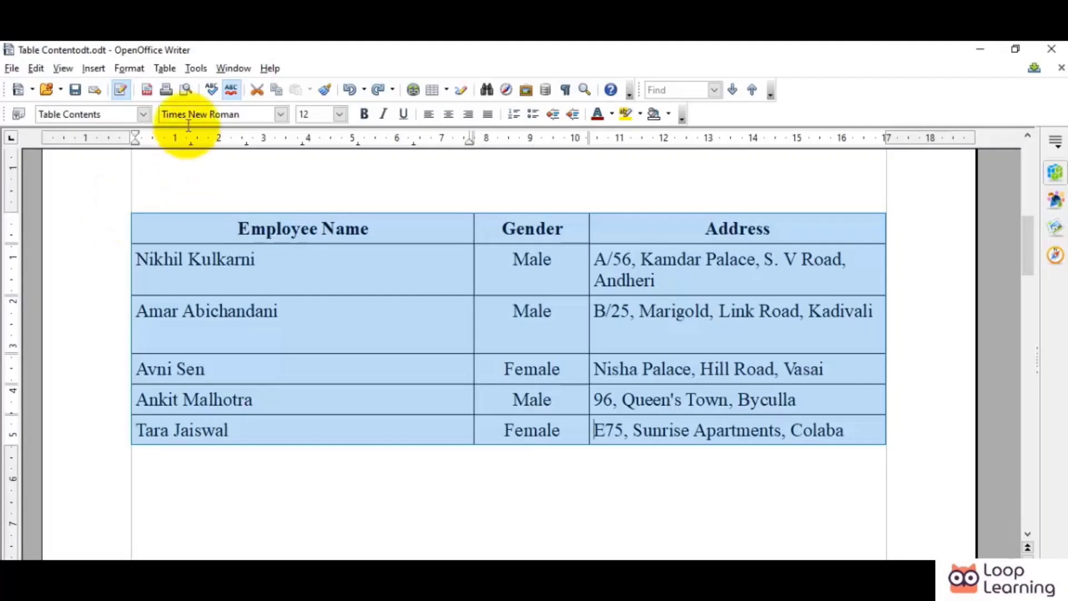
pyautogui.click(164, 68)
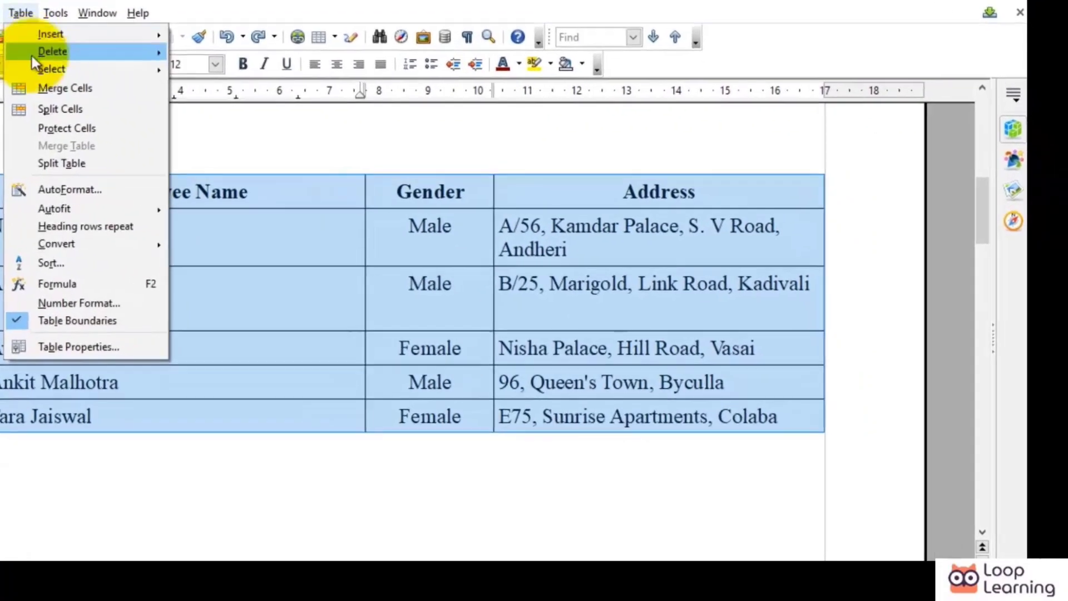
pyautogui.moveTo(104, 208)
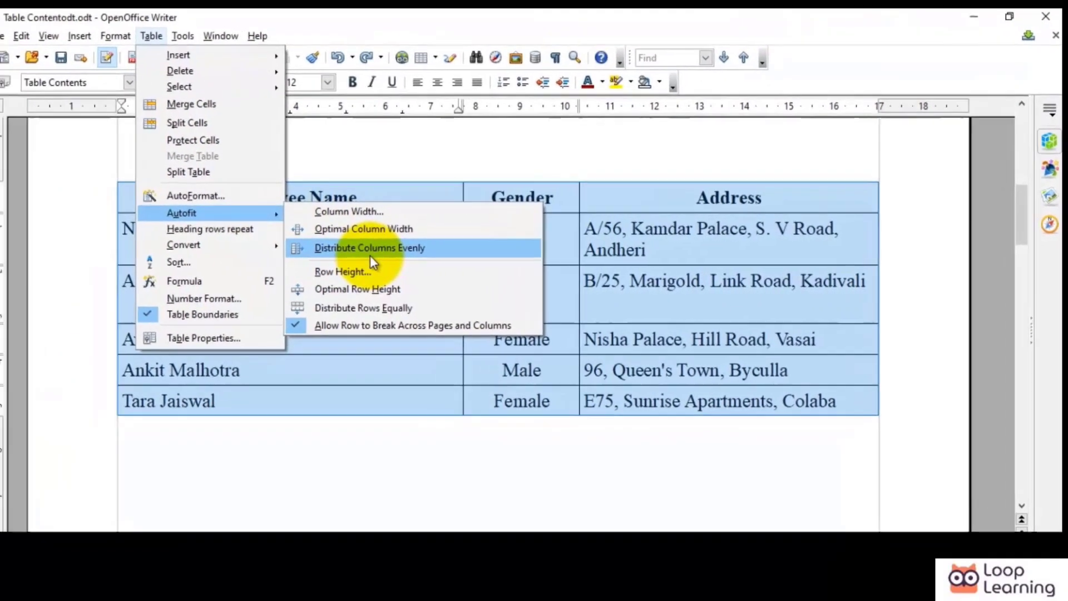
pyautogui.click(370, 253)
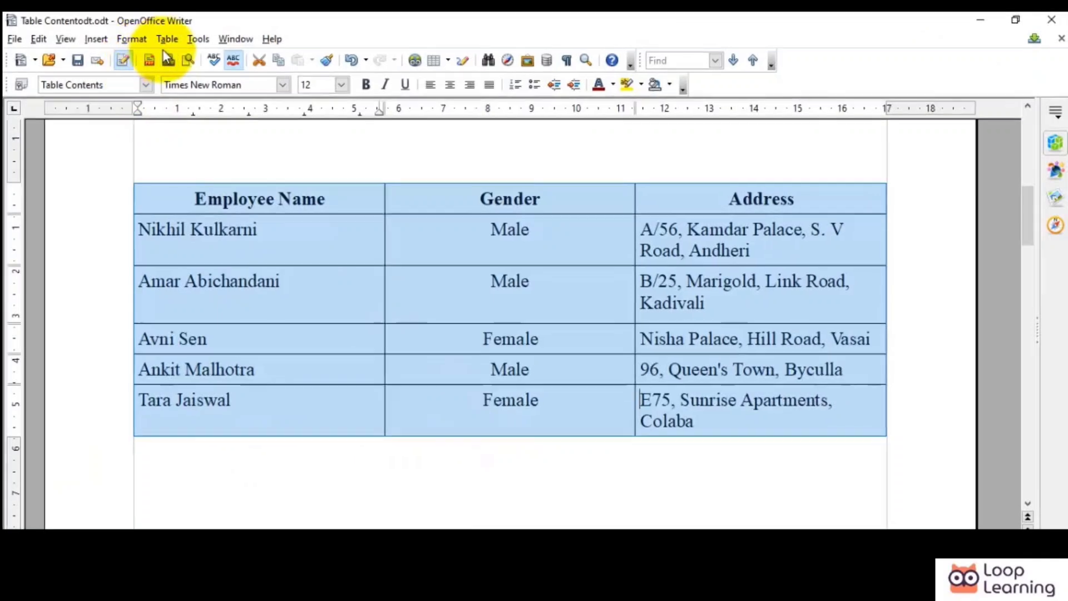
# - Distribute the rows of the selected employee table equally and check the whole table
pyautogui.click(167, 39)
pyautogui.moveTo(272, 216)
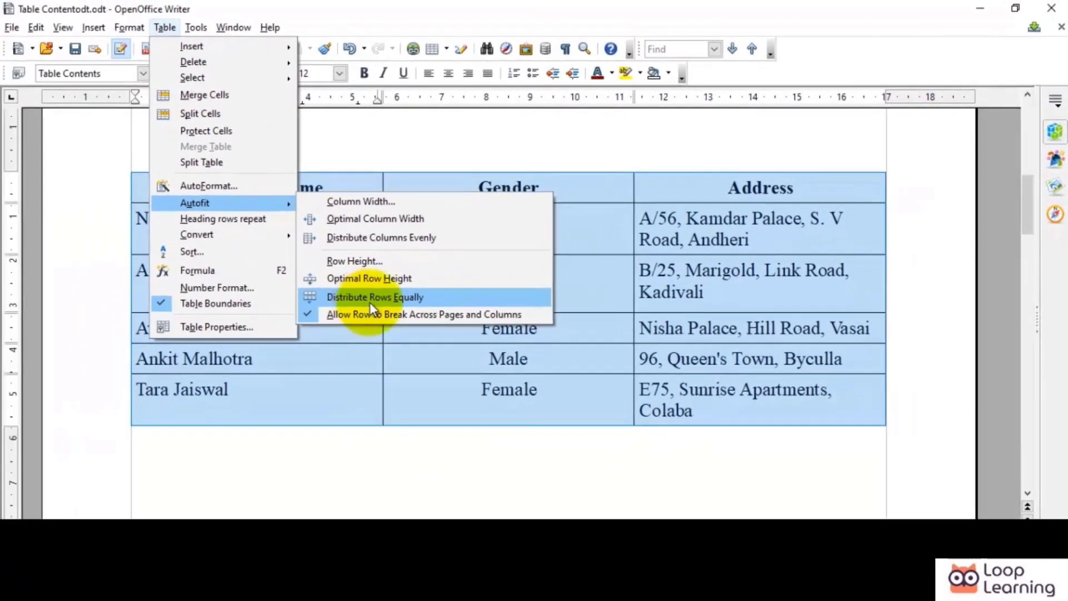
pyautogui.click(365, 303)
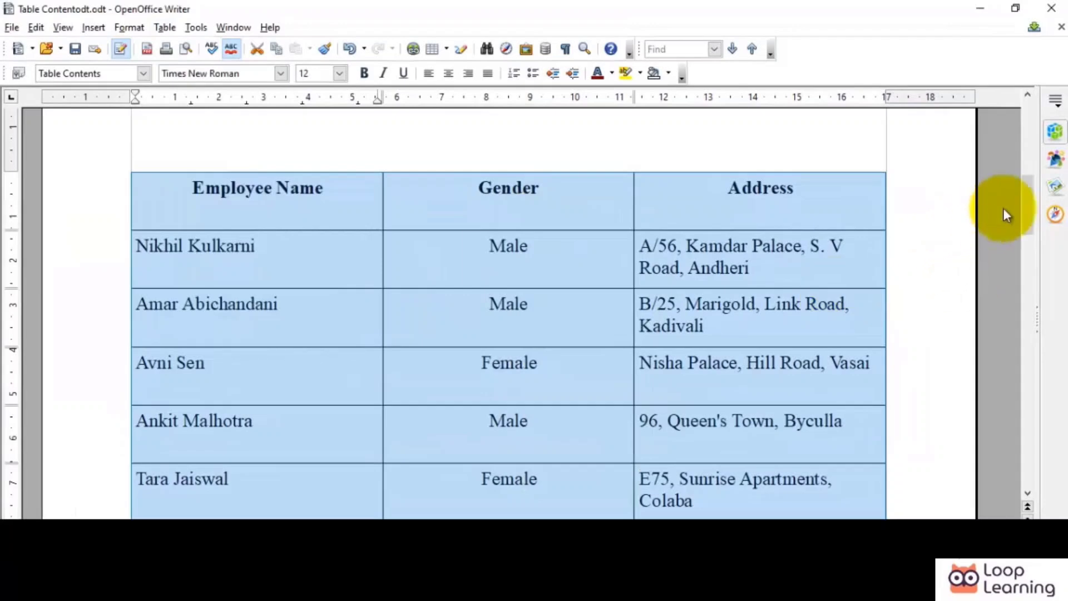
pyautogui.moveTo(1026, 208); pyautogui.dragTo(1022, 215)
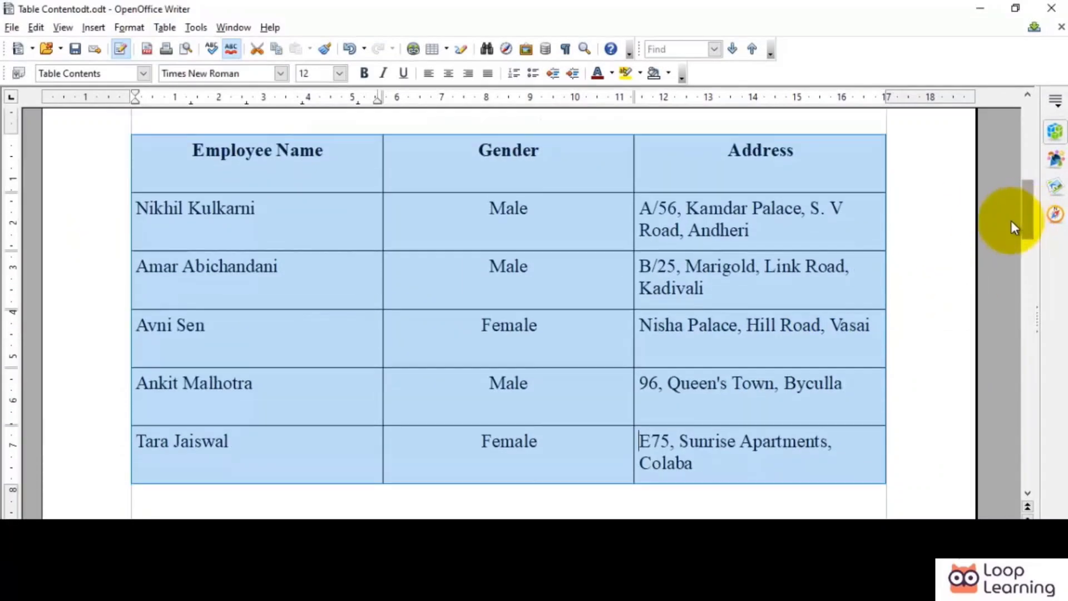
pyautogui.click(850, 325)
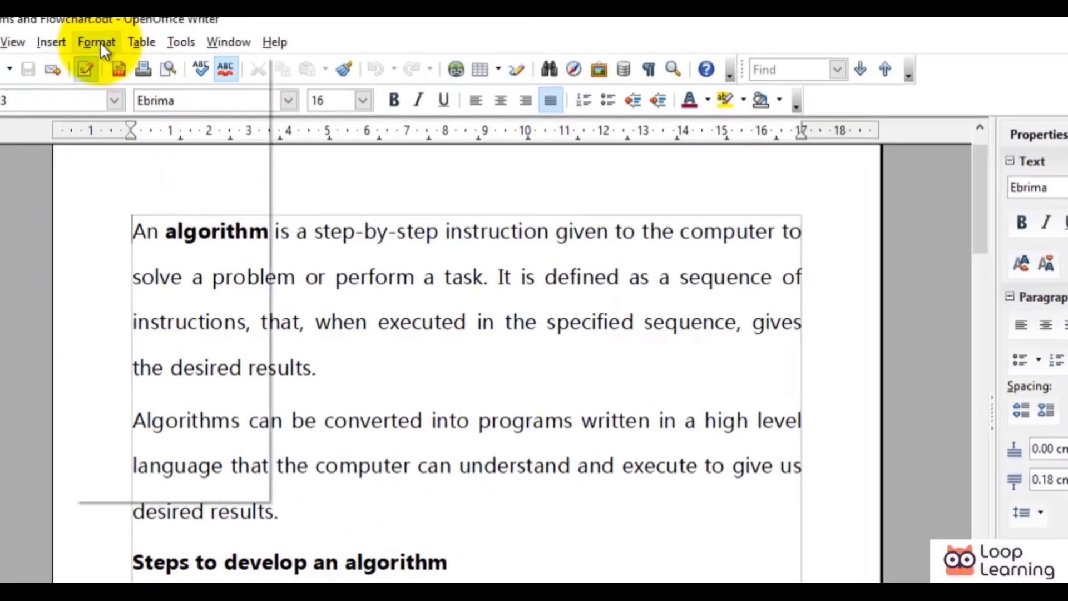
# - In Algorithms and Flowchart.odt, turn on the header in the Default page style and apply it
pyautogui.click(143, 46)
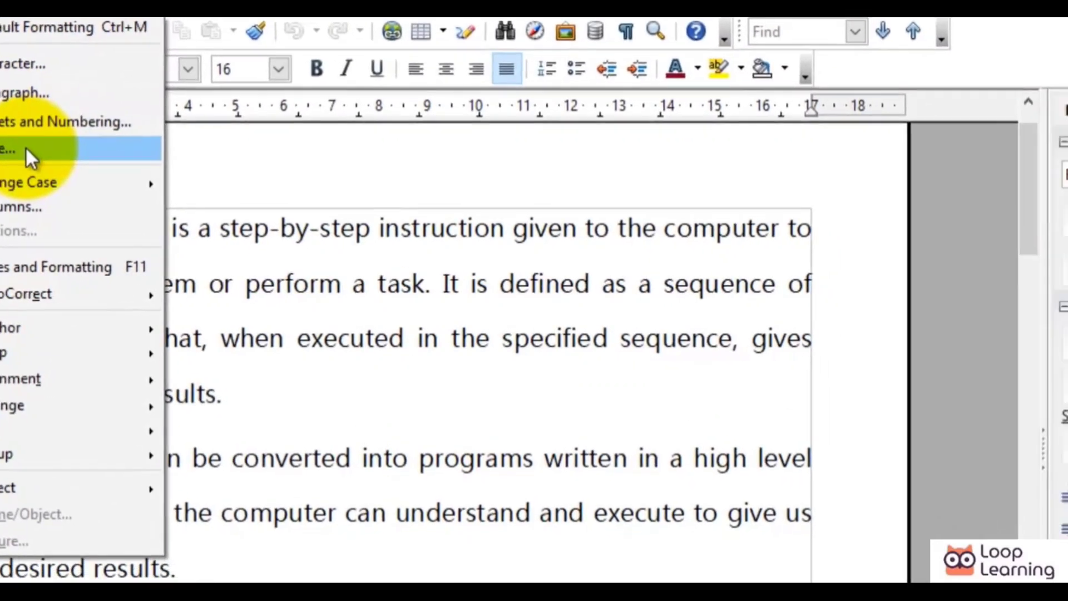
pyautogui.click(25, 149)
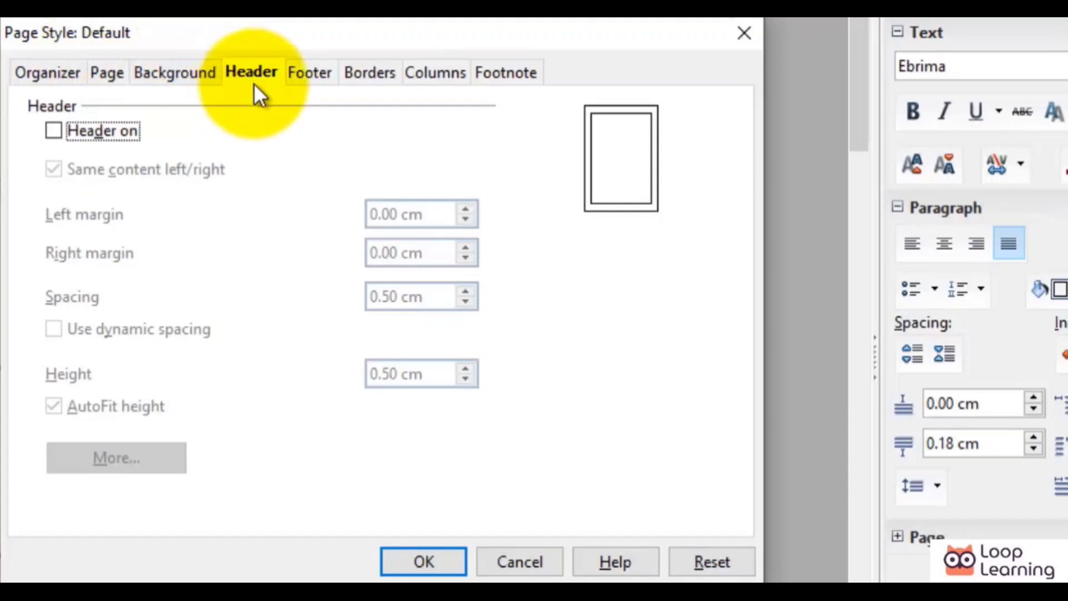
pyautogui.click(53, 131)
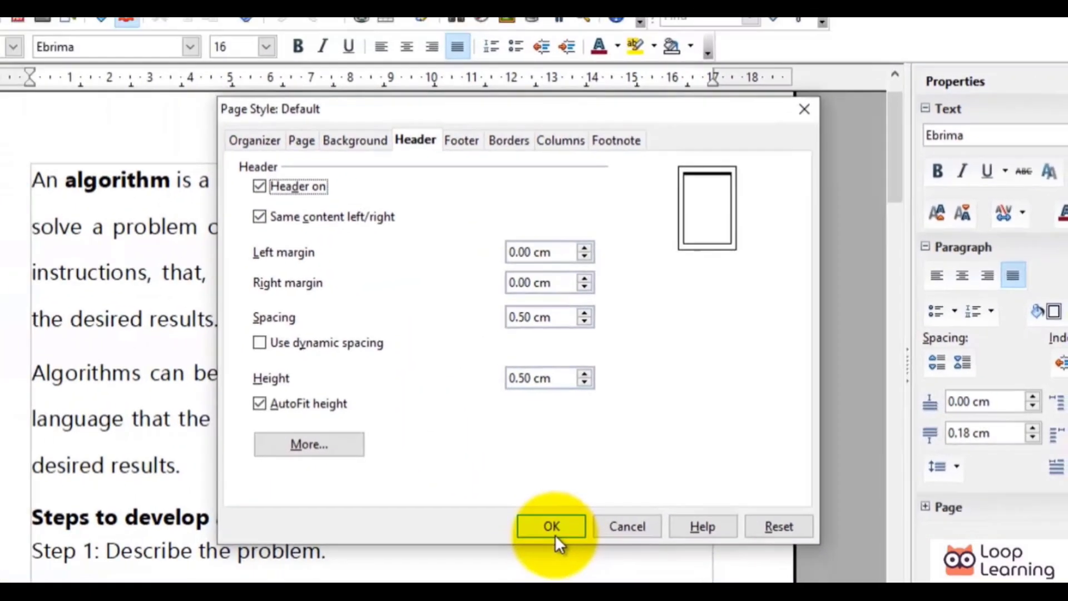
pyautogui.click(442, 571)
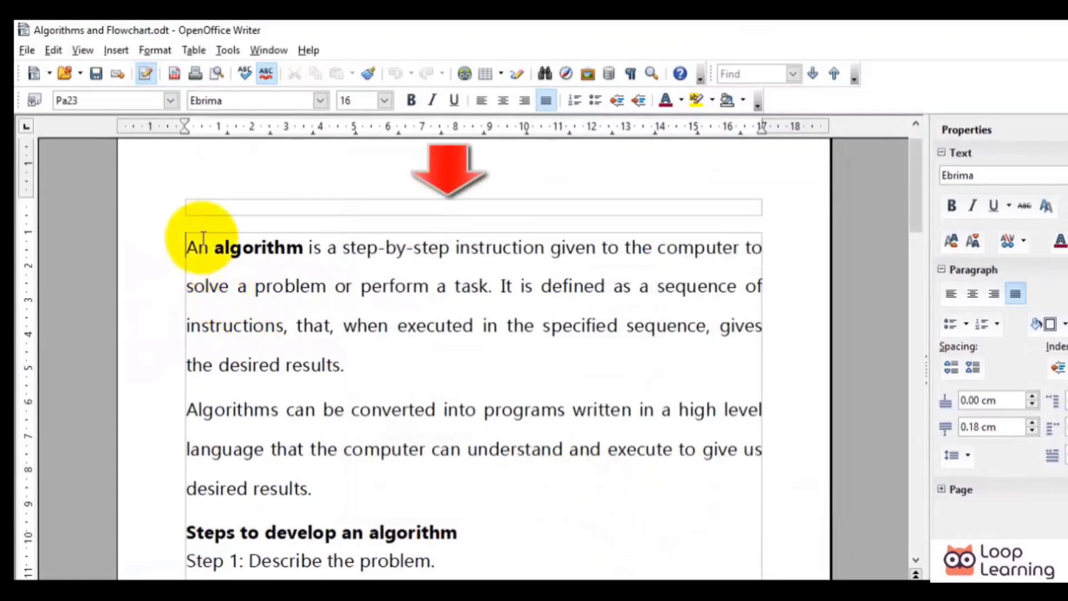
# - Insert a date field in the page header and check the header on the document's pages
pyautogui.click(199, 207)
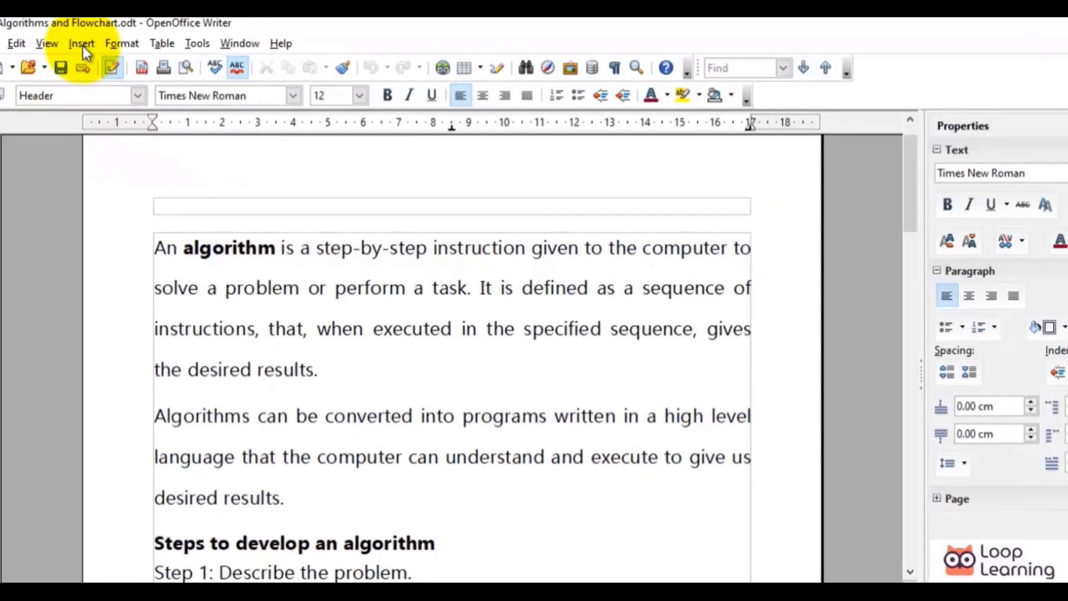
pyautogui.click(82, 45)
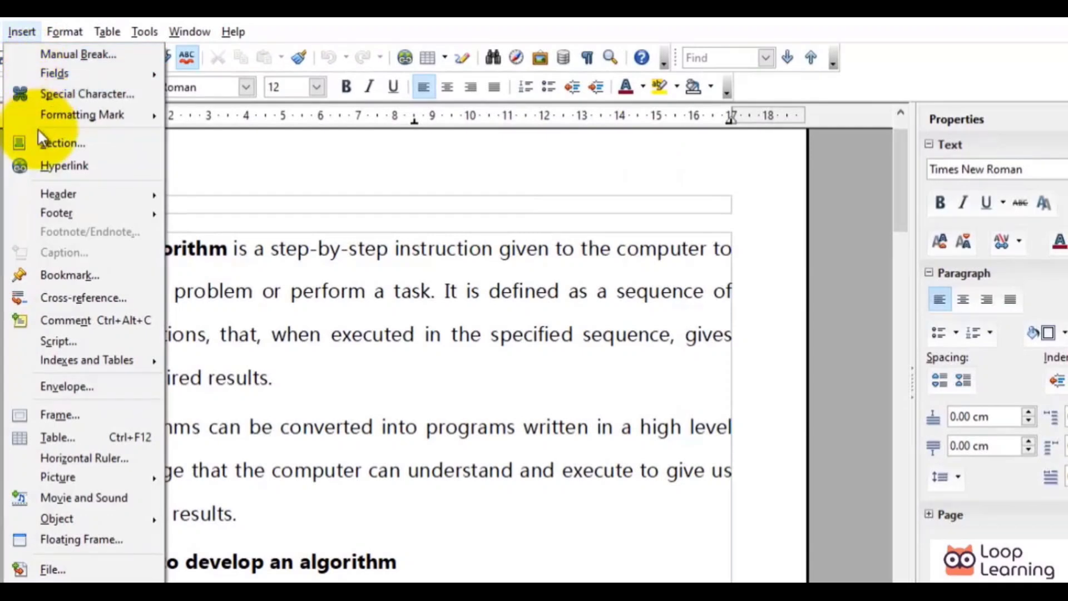
pyautogui.moveTo(61, 74)
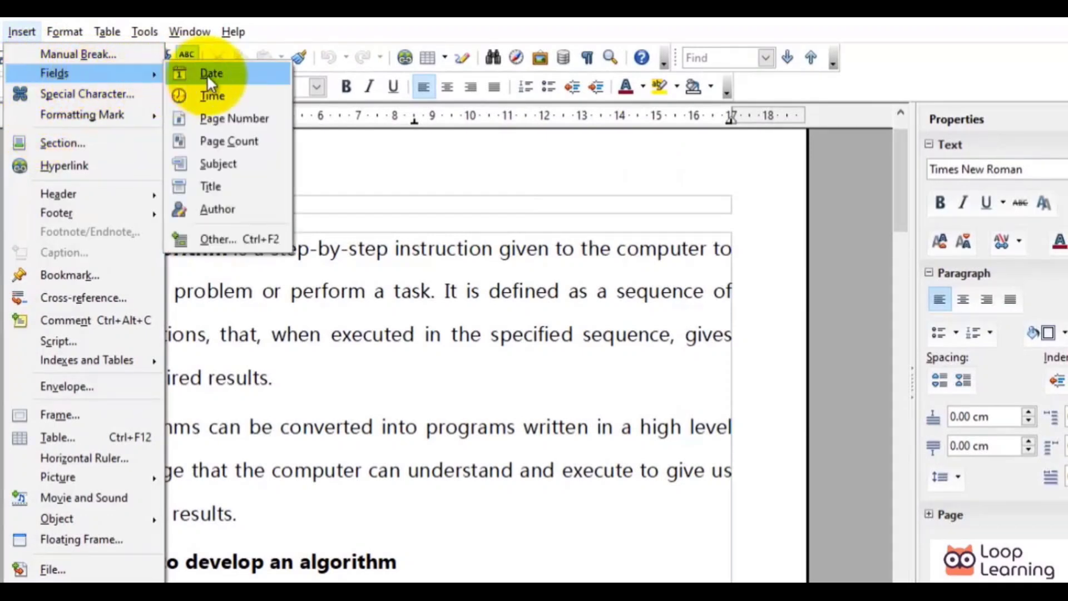
pyautogui.click(206, 75)
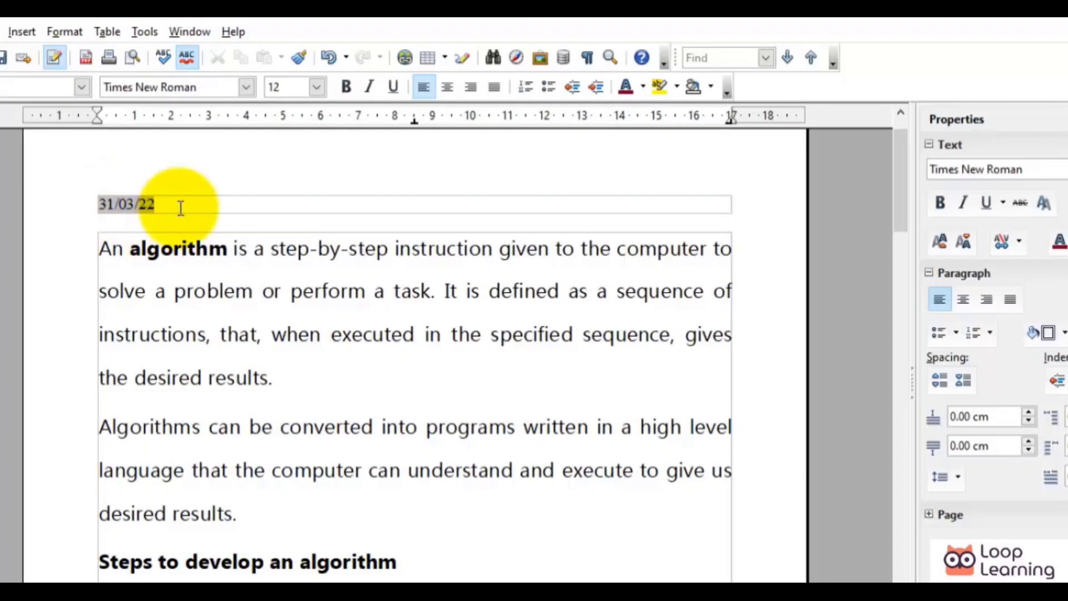
pyautogui.scroll(-3, 180, 206)
pyautogui.scroll(4, 179, 205)
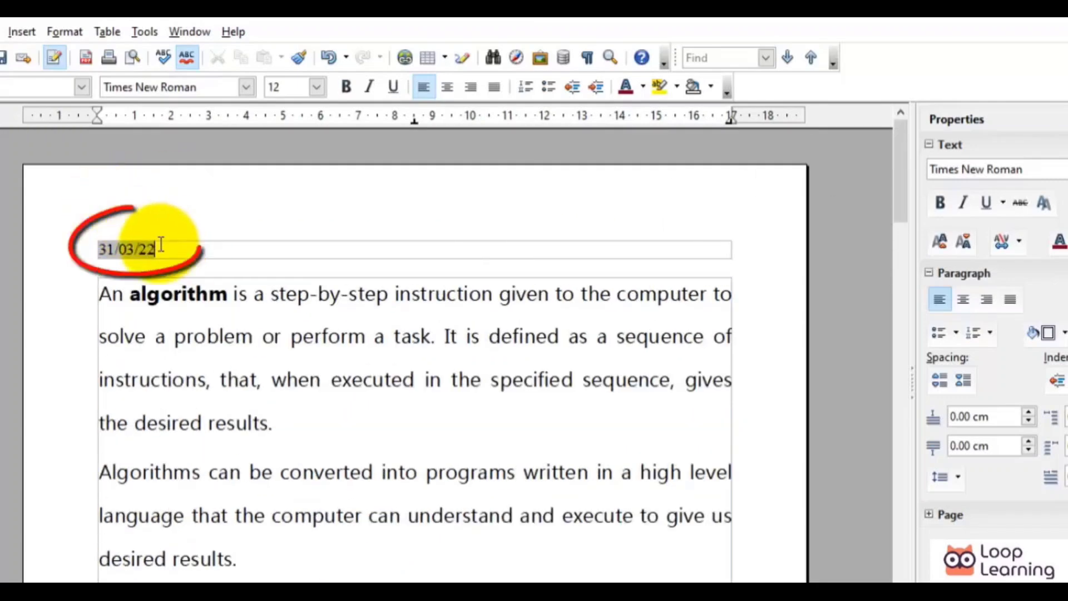
pyautogui.scroll(-15, 164, 245)
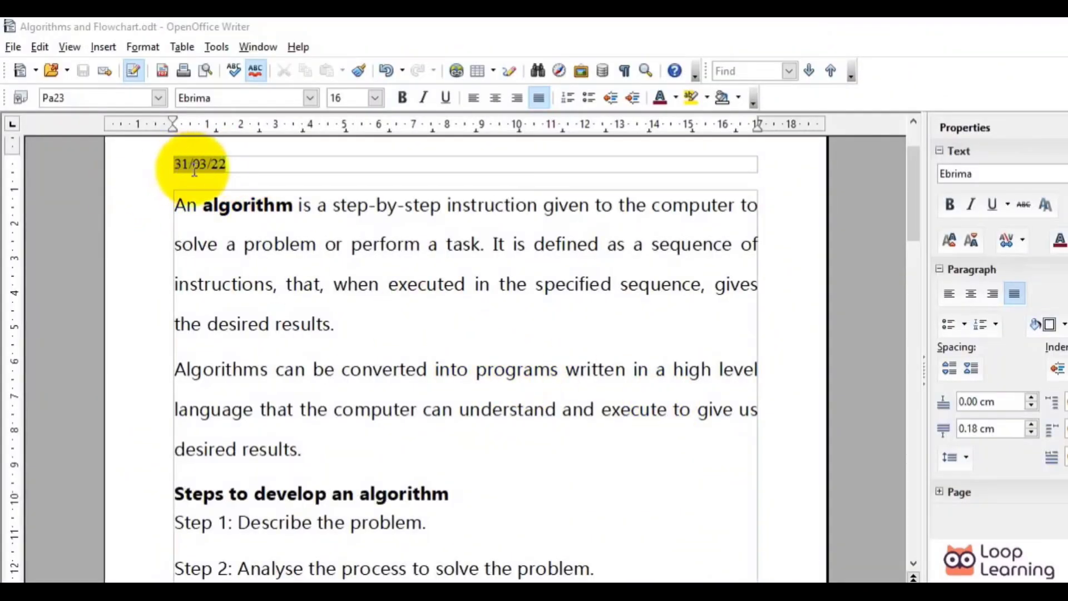
# - Turn on the footer in the Default page style and apply it to the document
pyautogui.scroll(-2, 219, 177)
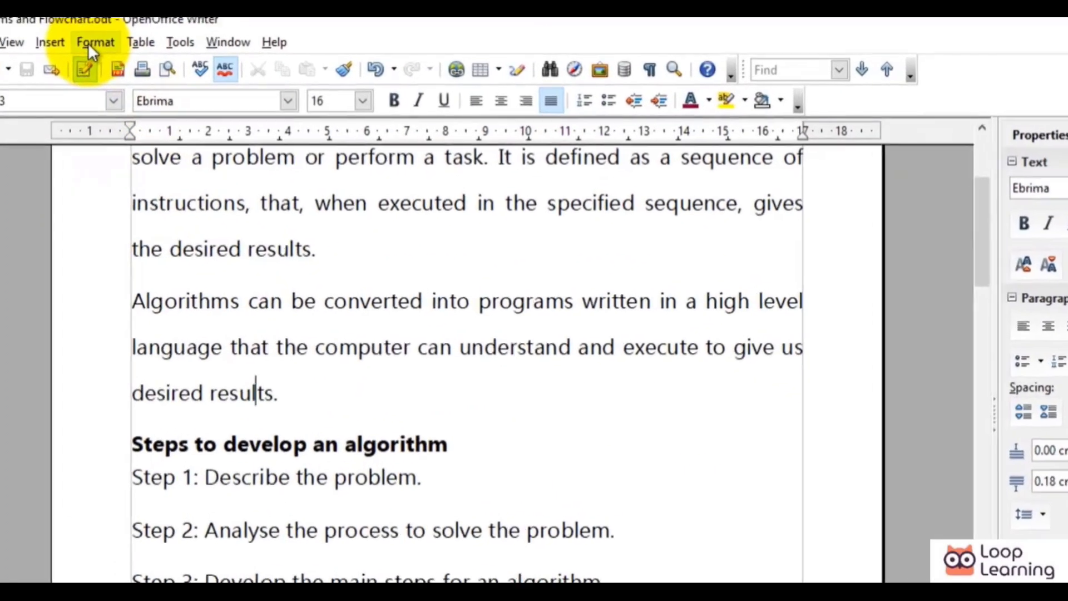
pyautogui.click(143, 47)
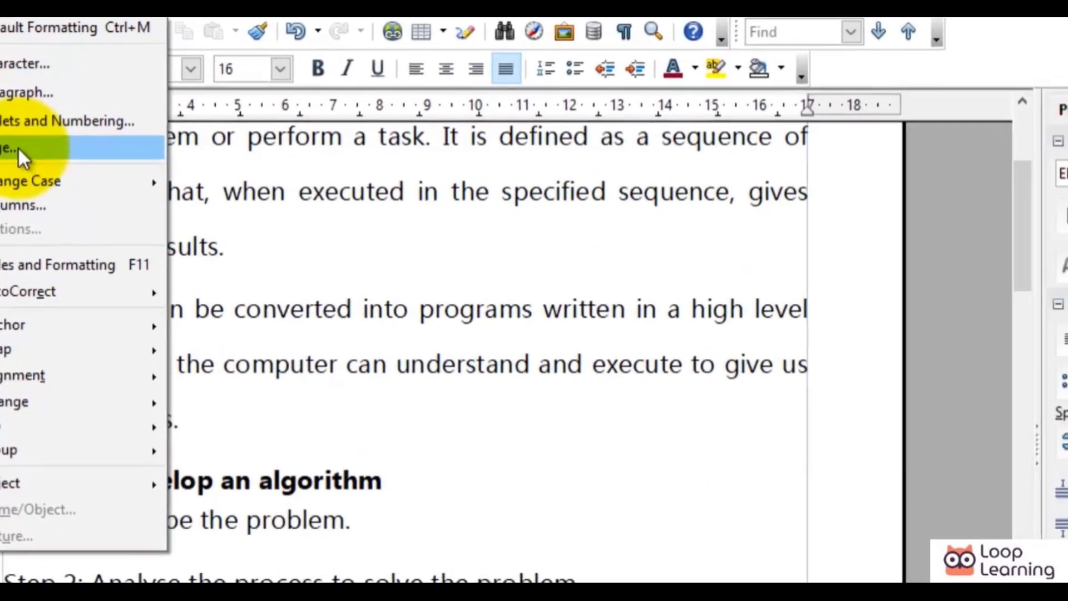
pyautogui.click(90, 183)
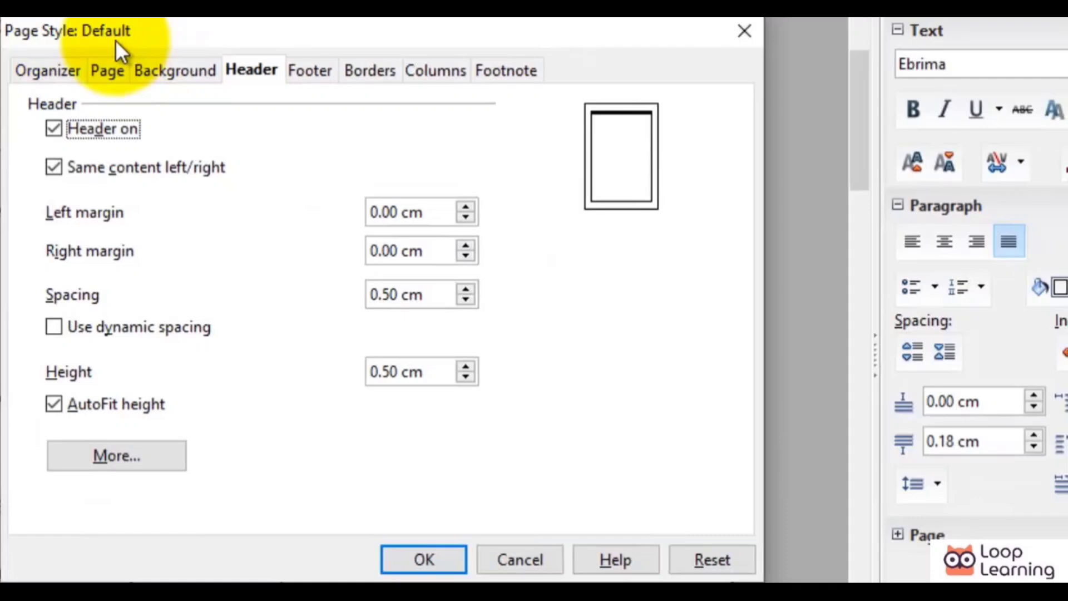
pyautogui.click(309, 86)
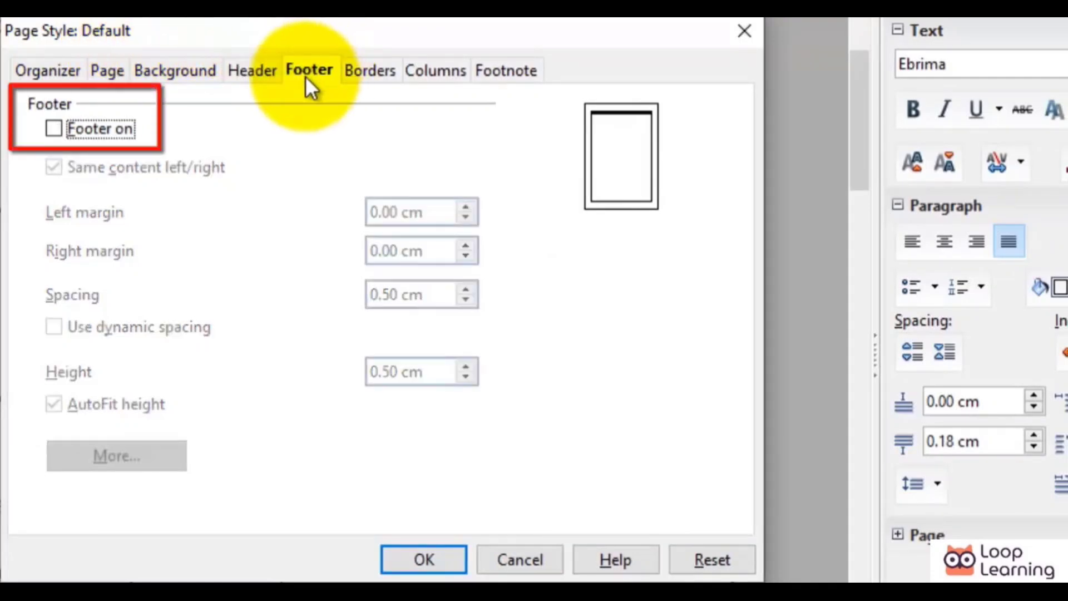
pyautogui.click(54, 130)
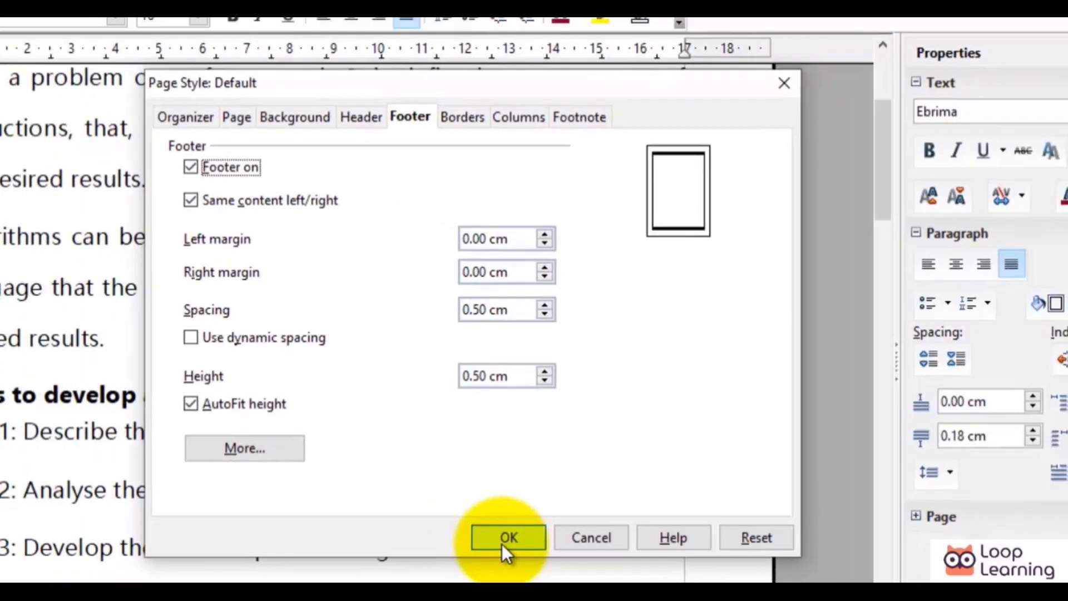
pyautogui.click(423, 561)
# - Insert a page number field in the first page's footer and check the numbering on both pages
pyautogui.scroll(-10, 510, 492)
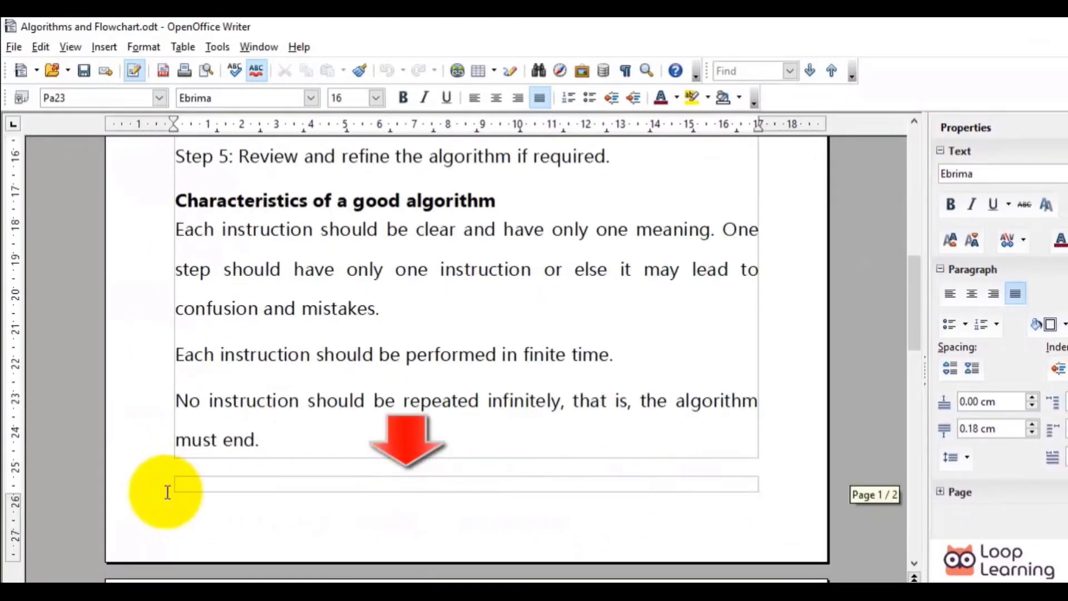
pyautogui.click(203, 483)
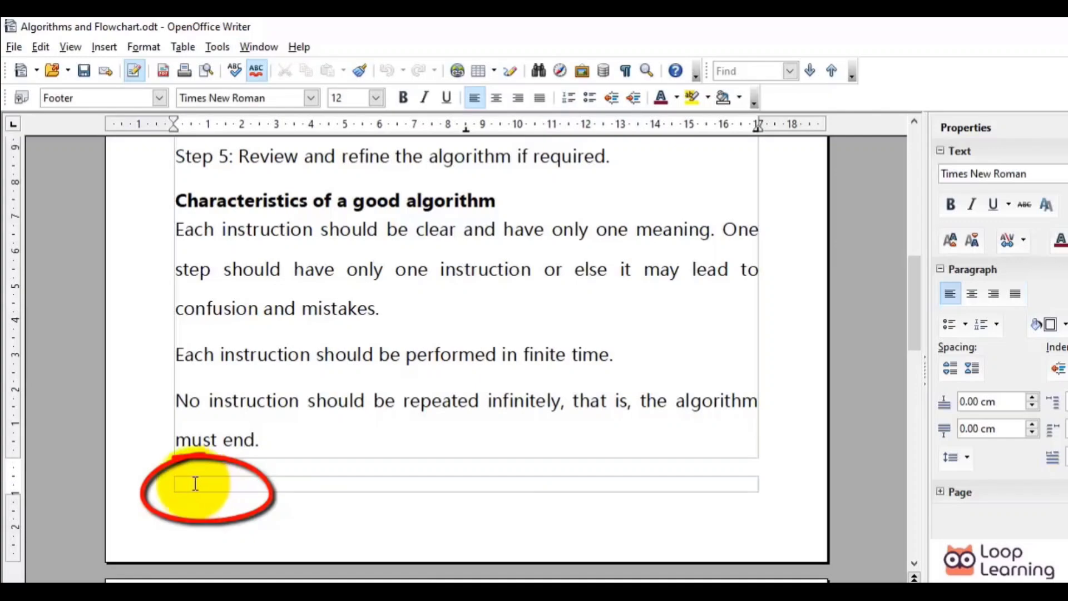
pyautogui.click(105, 50)
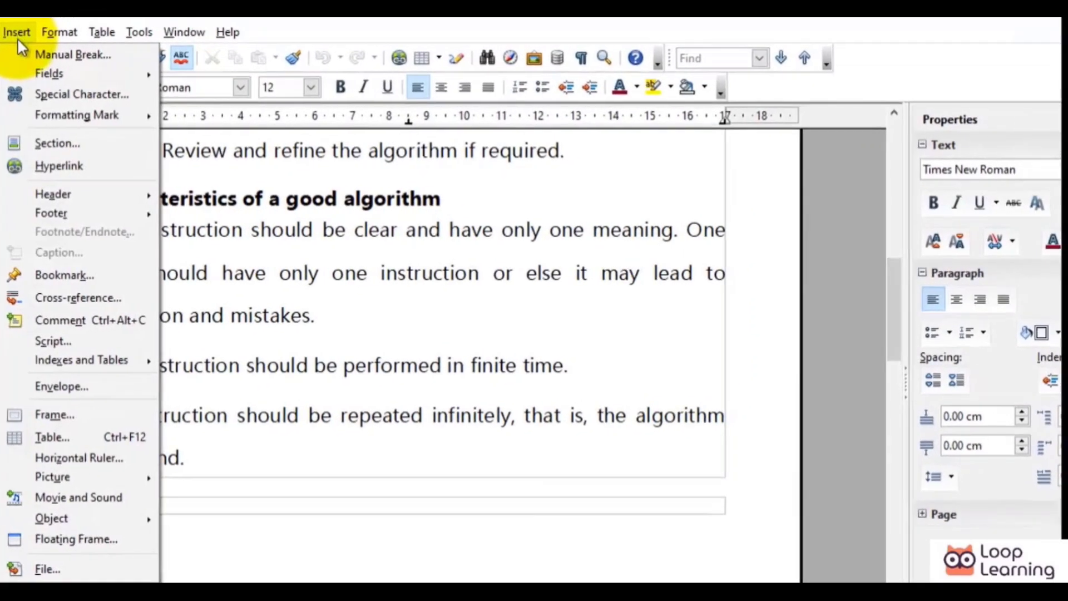
pyautogui.moveTo(65, 78)
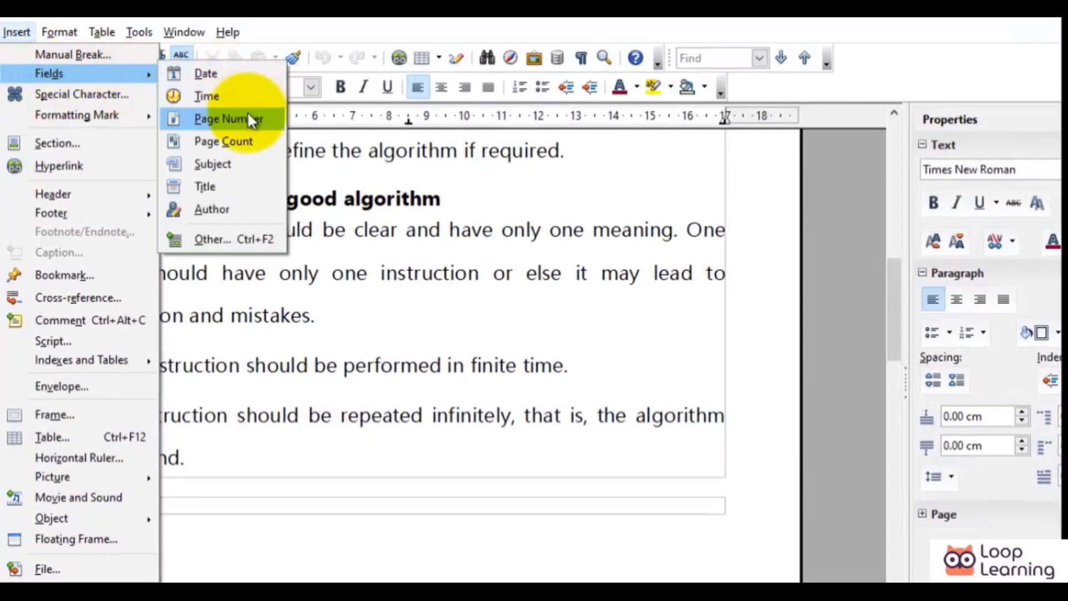
pyautogui.click(201, 120)
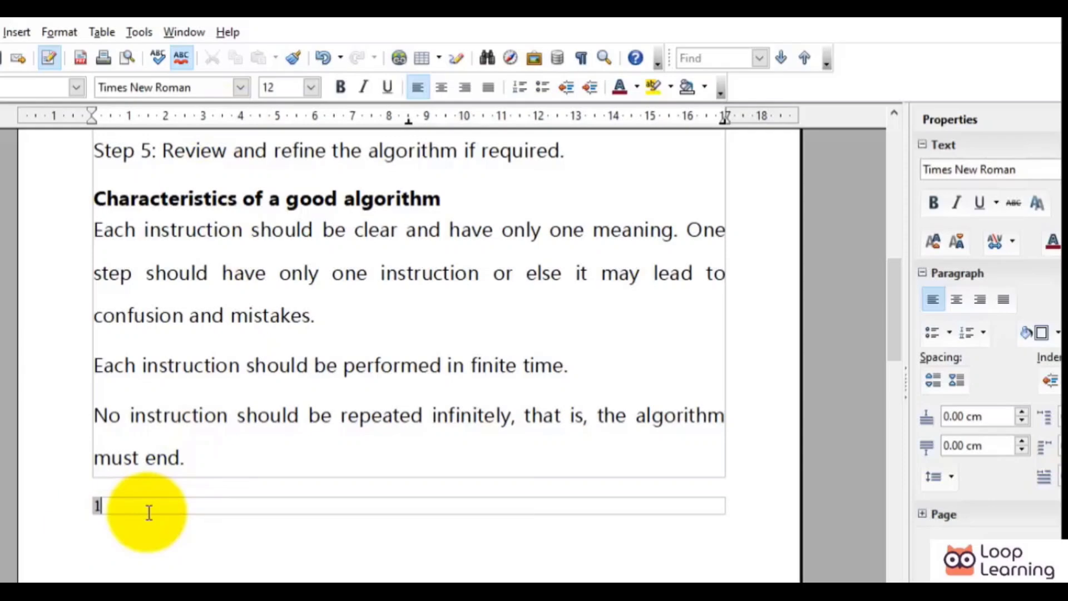
pyautogui.scroll(-15, 148, 510)
pyautogui.scroll(-5, 139, 427)
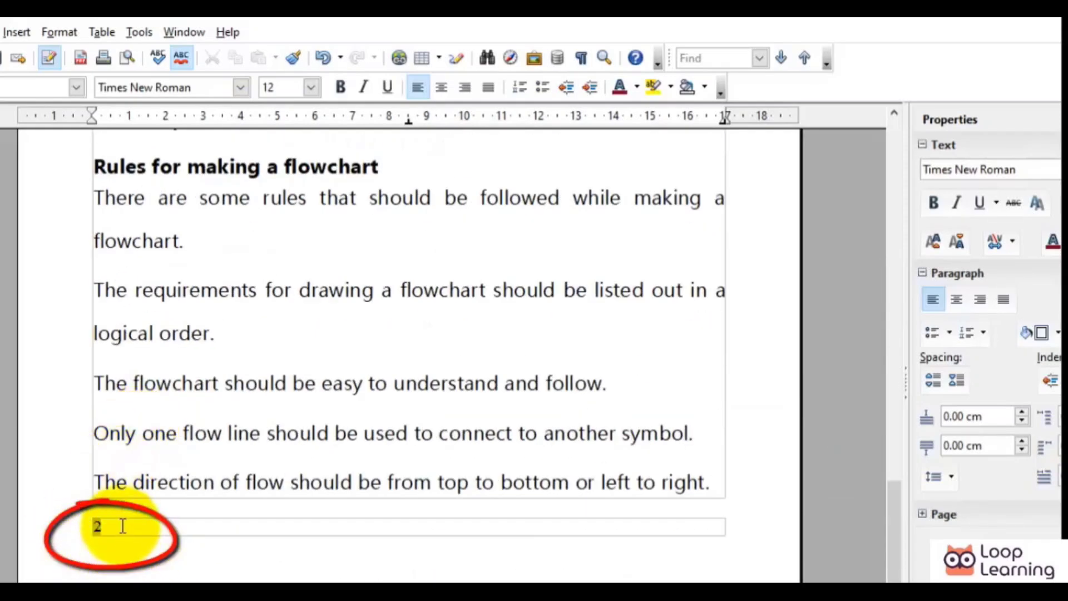
pyautogui.scroll(15, 119, 496)
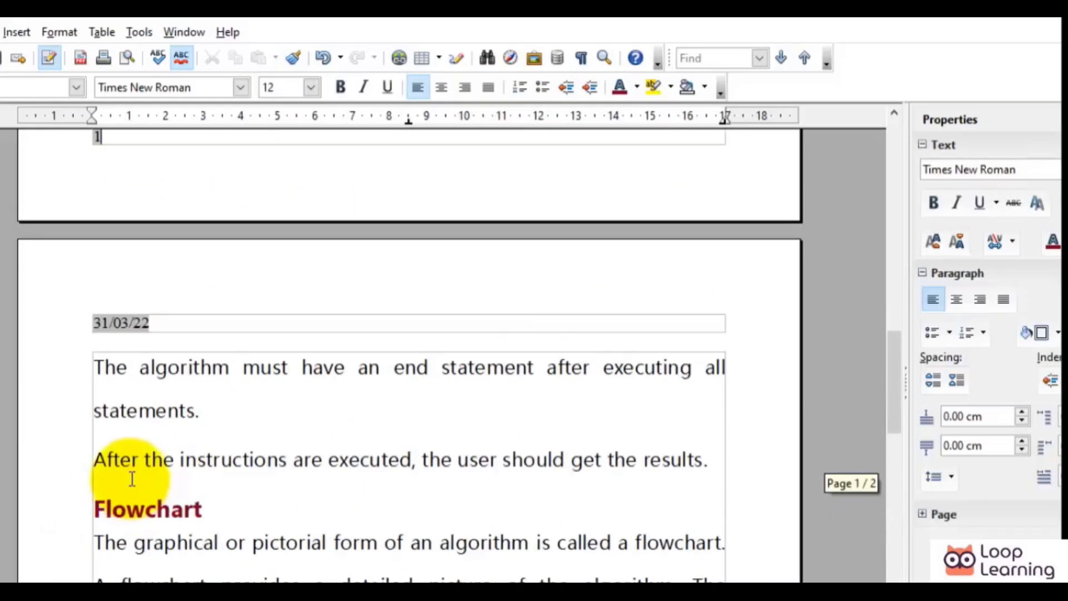
pyautogui.scroll(10, 132, 477)
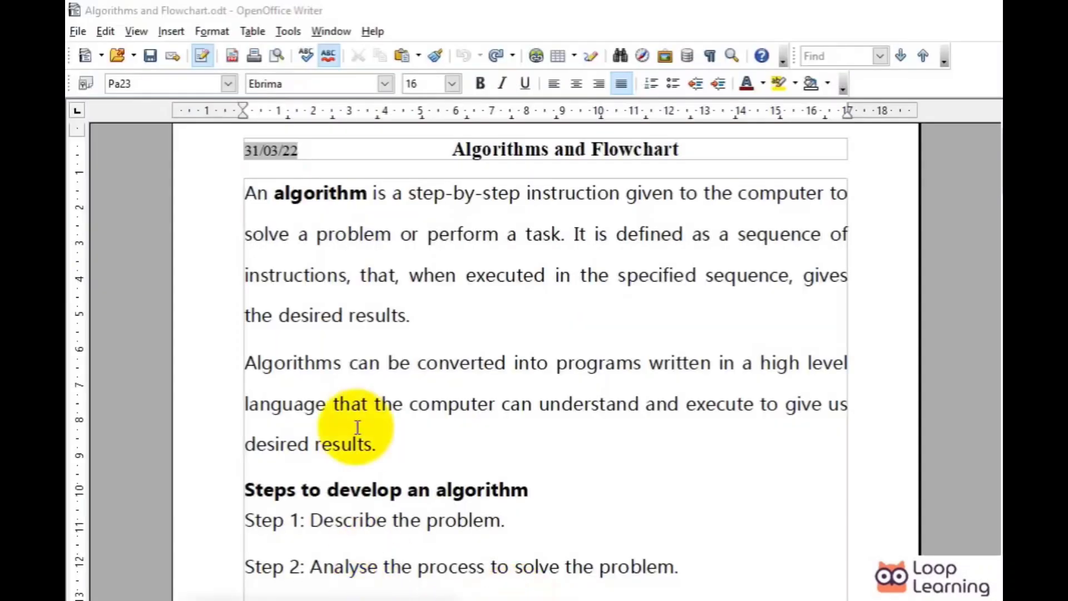
# - Select the first page's body text and apply a two-column layout, 11.33 cm and 5.67 cm wide, to the Default page style
pyautogui.scroll(-10, 353, 381)
pyautogui.moveTo(339, 439); pyautogui.dragTo(244, 210)
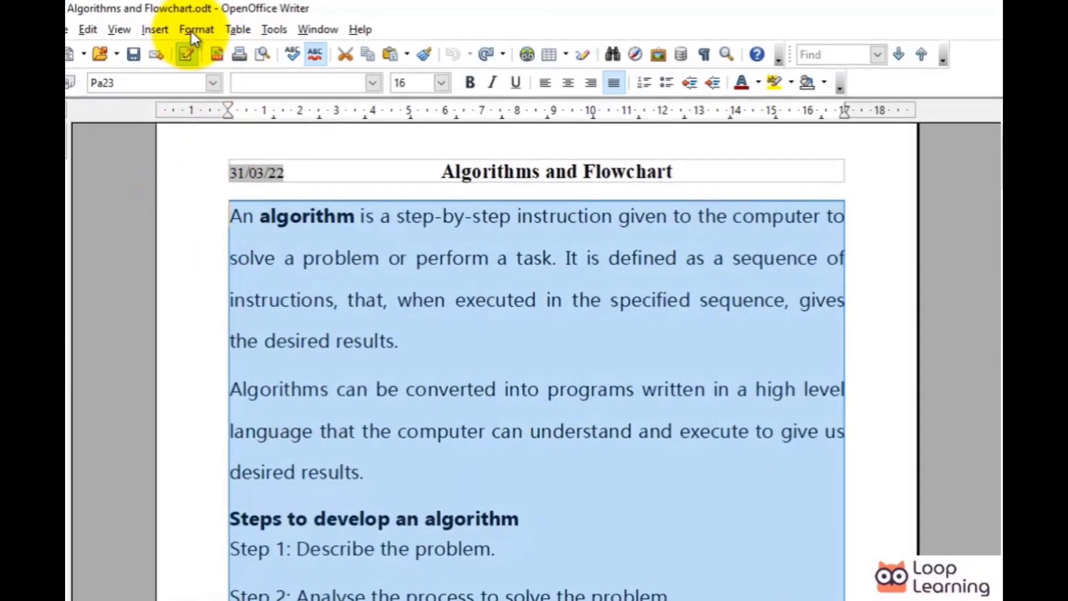
pyautogui.click(195, 29)
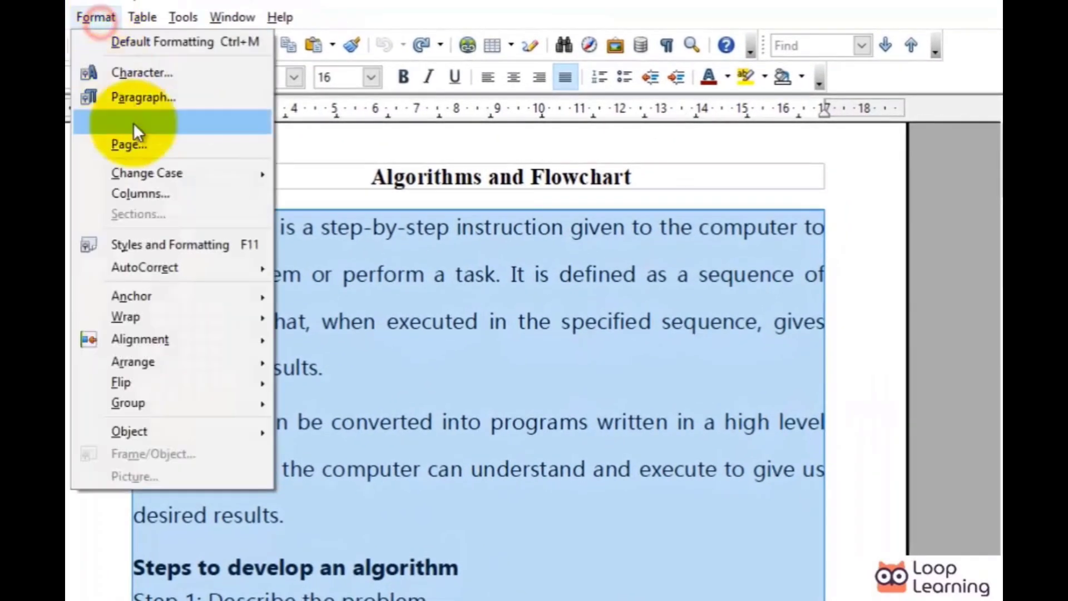
pyautogui.click(133, 145)
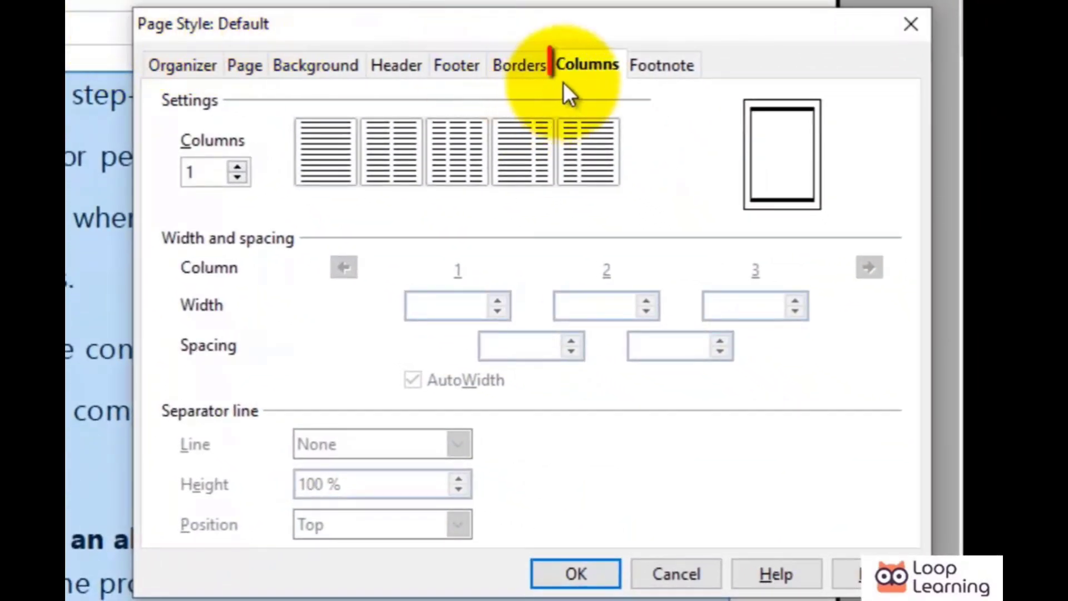
pyautogui.click(237, 167)
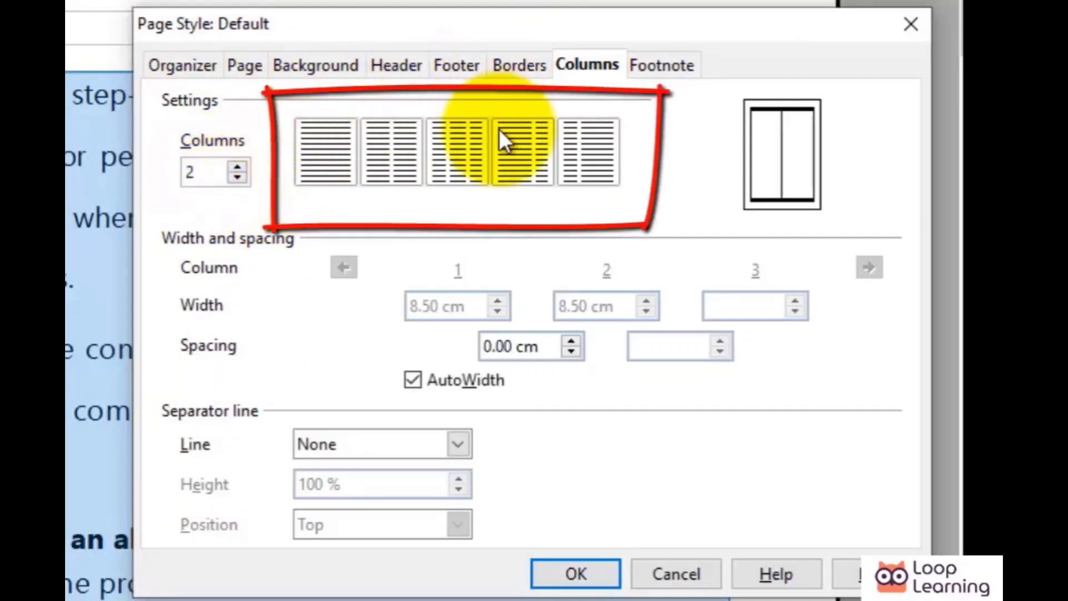
pyautogui.click(380, 170)
pyautogui.click(515, 160)
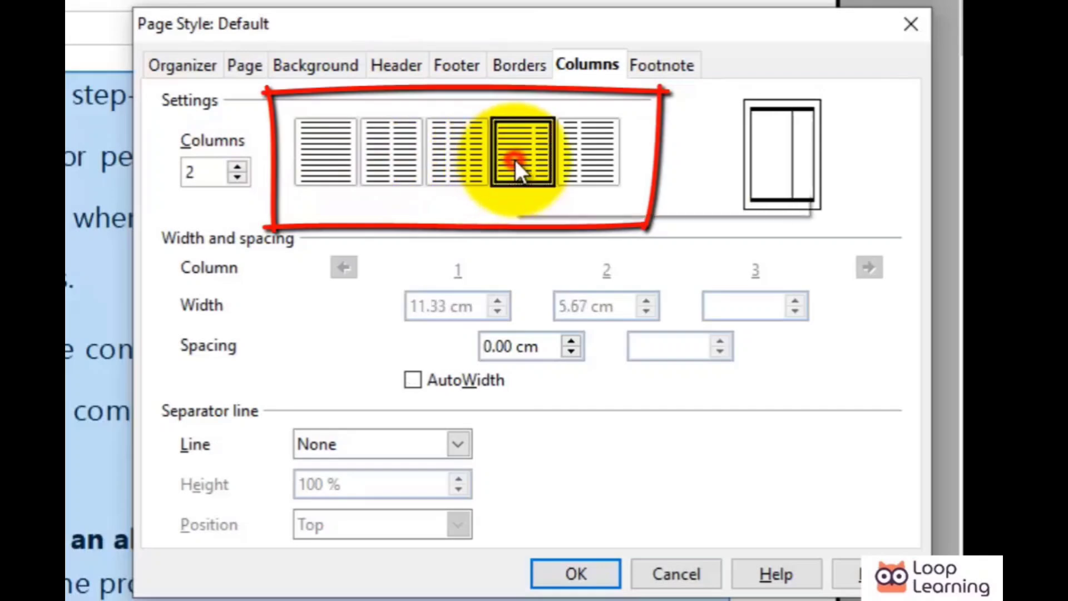
pyautogui.click(394, 162)
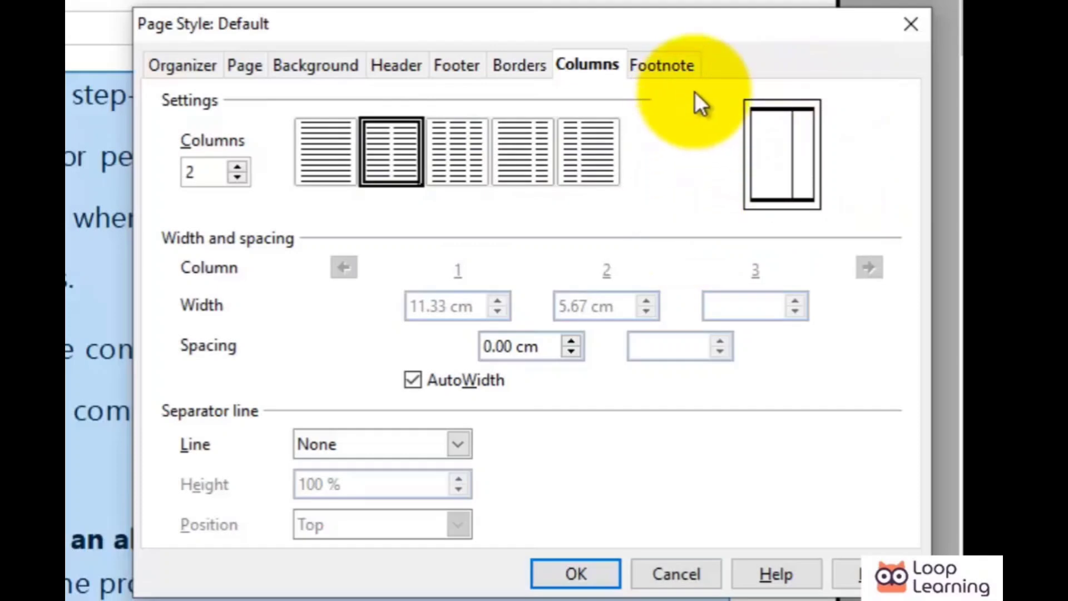
pyautogui.click(579, 575)
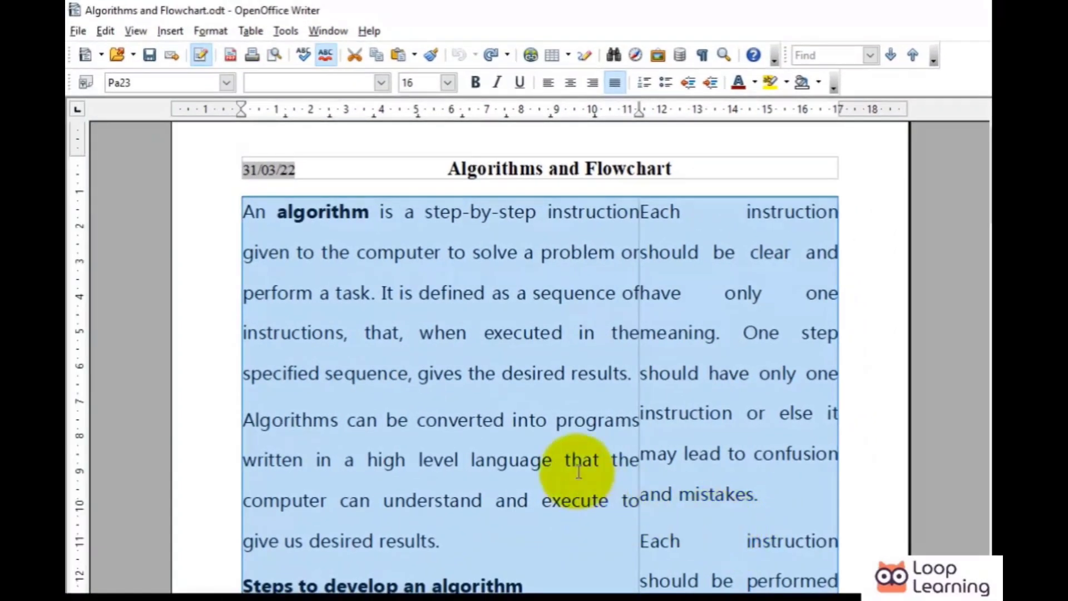
# - Examine the two-column layout across both pages and view the document's separate Columns settings without changing them
pyautogui.scroll(-10, 578, 472)
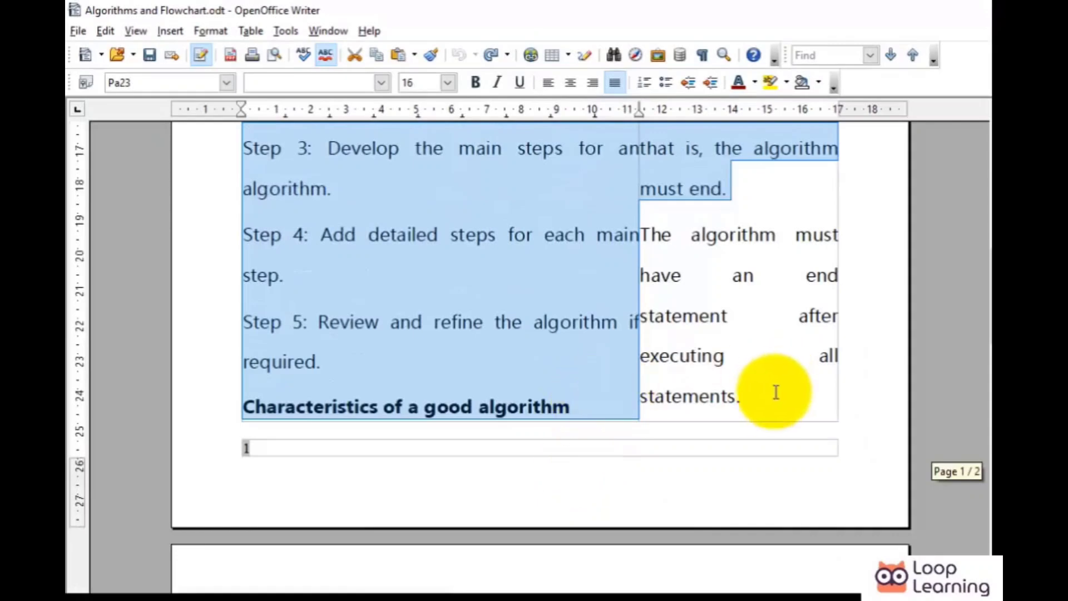
pyautogui.click(775, 392)
pyautogui.scroll(-6, 767, 395)
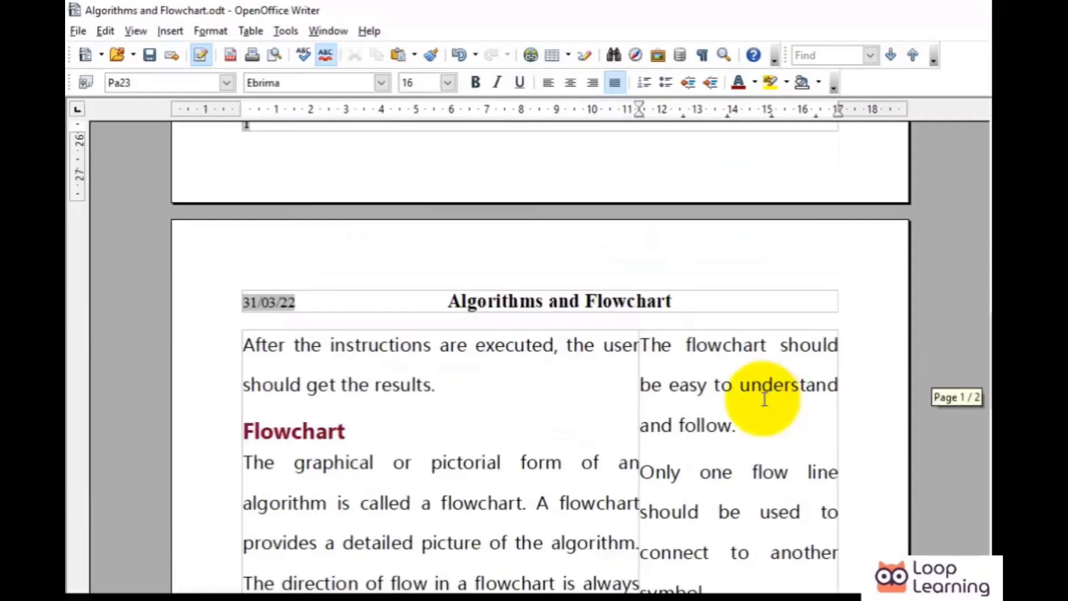
pyautogui.scroll(7, 765, 398)
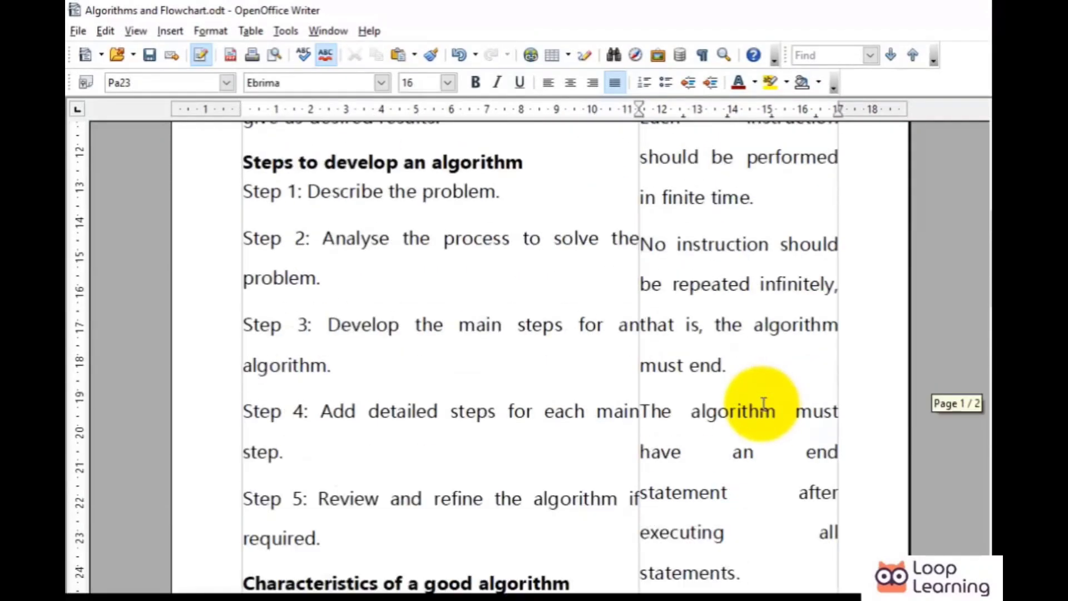
pyautogui.scroll(8, 763, 405)
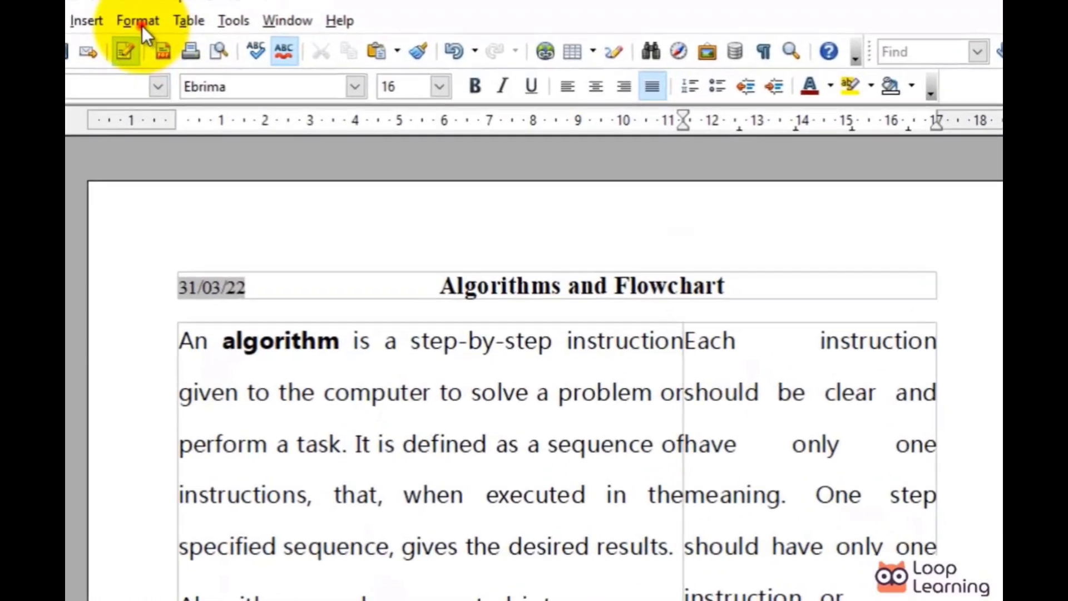
pyautogui.click(211, 31)
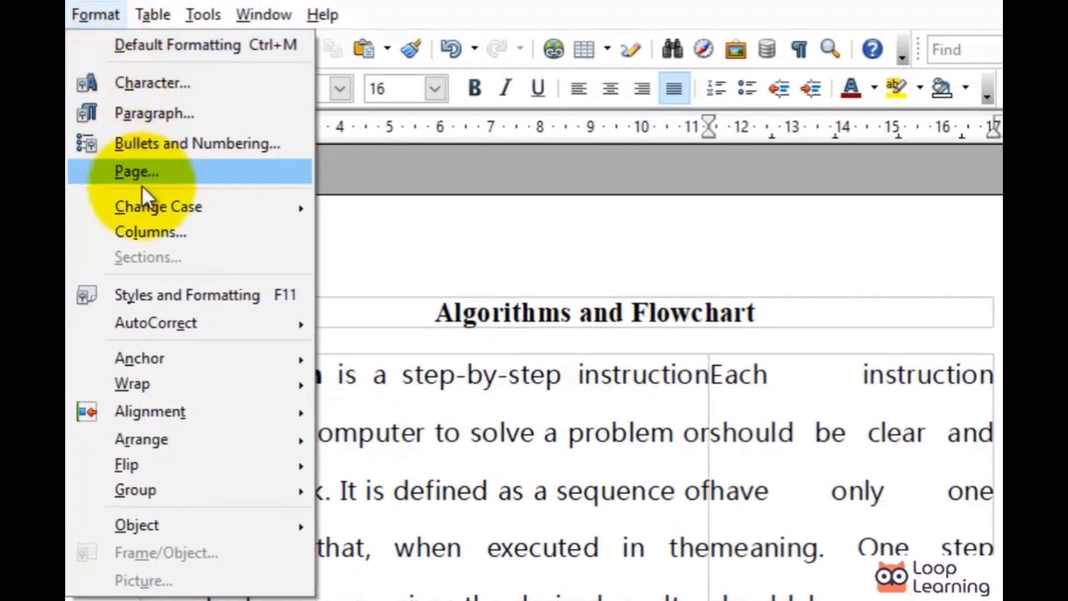
pyautogui.click(167, 232)
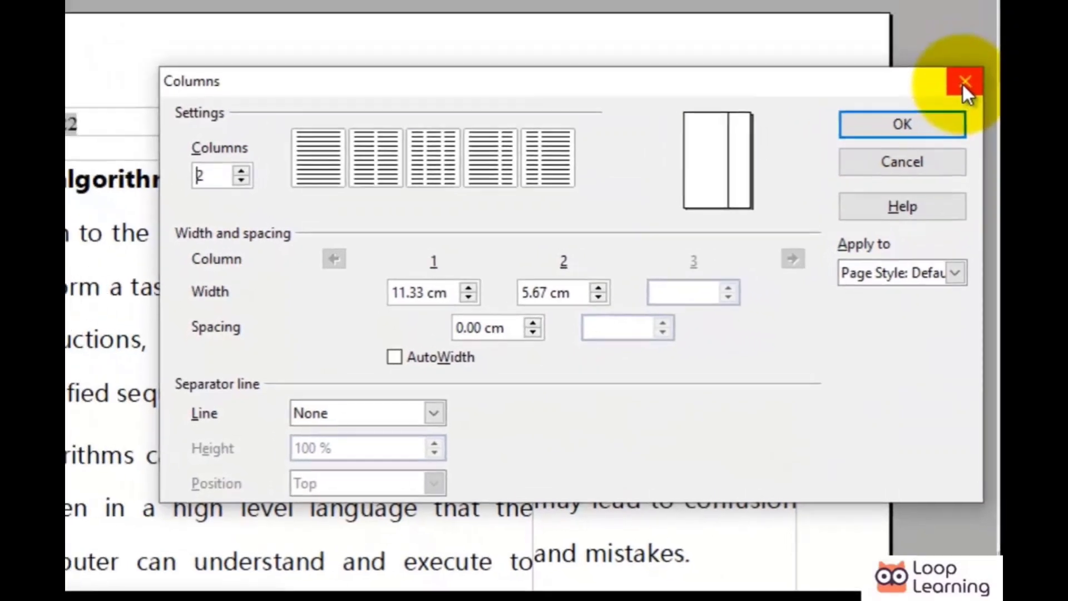
pyautogui.click(965, 83)
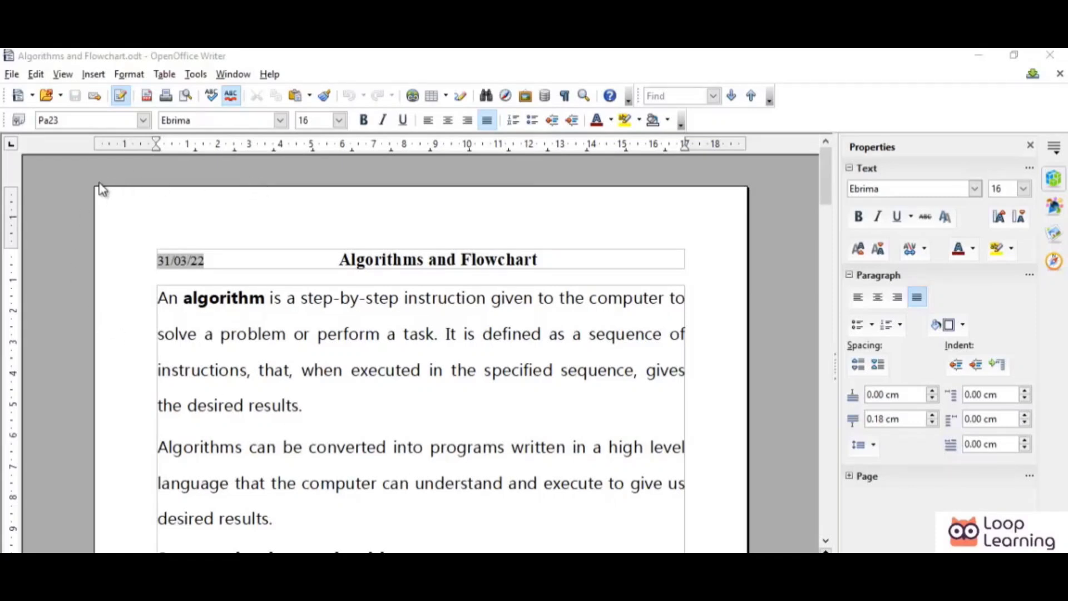
# - Set the Default page style's orientation to Landscape on A4 paper and apply it
pyautogui.click(130, 74)
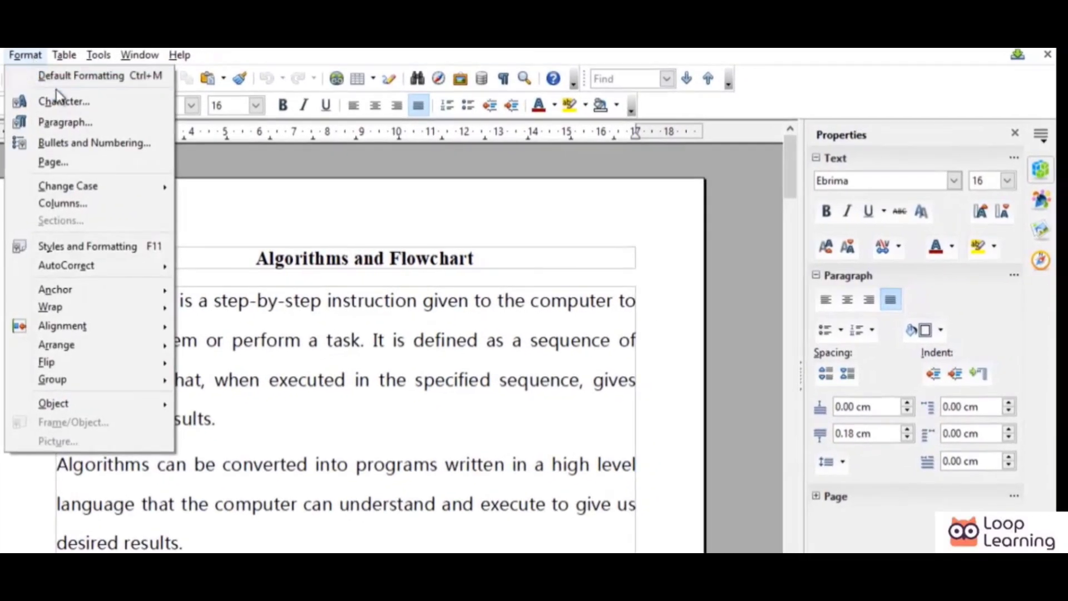
pyautogui.click(73, 163)
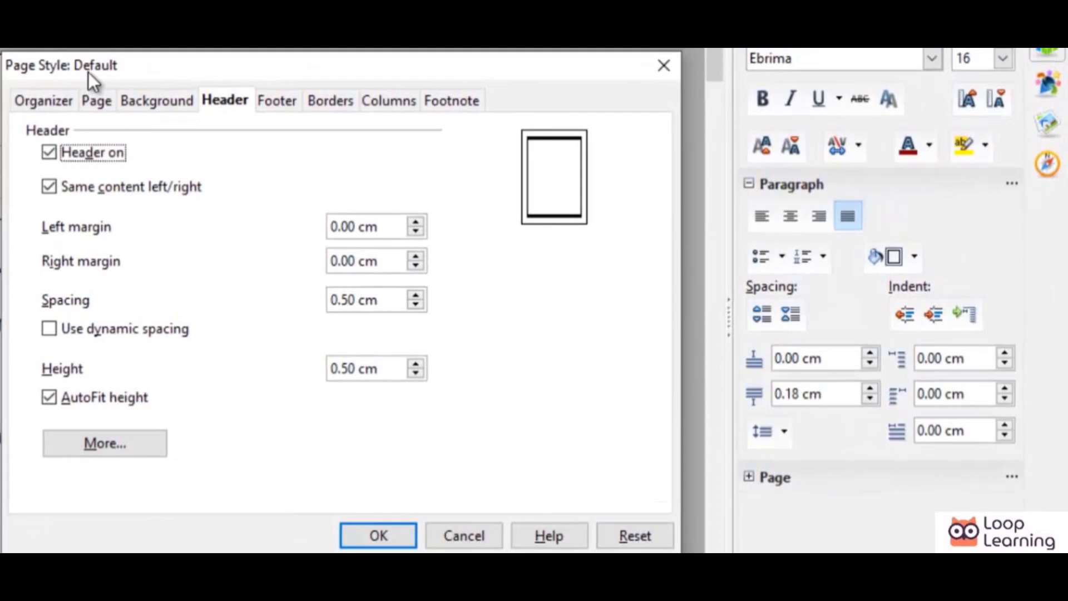
pyautogui.click(102, 105)
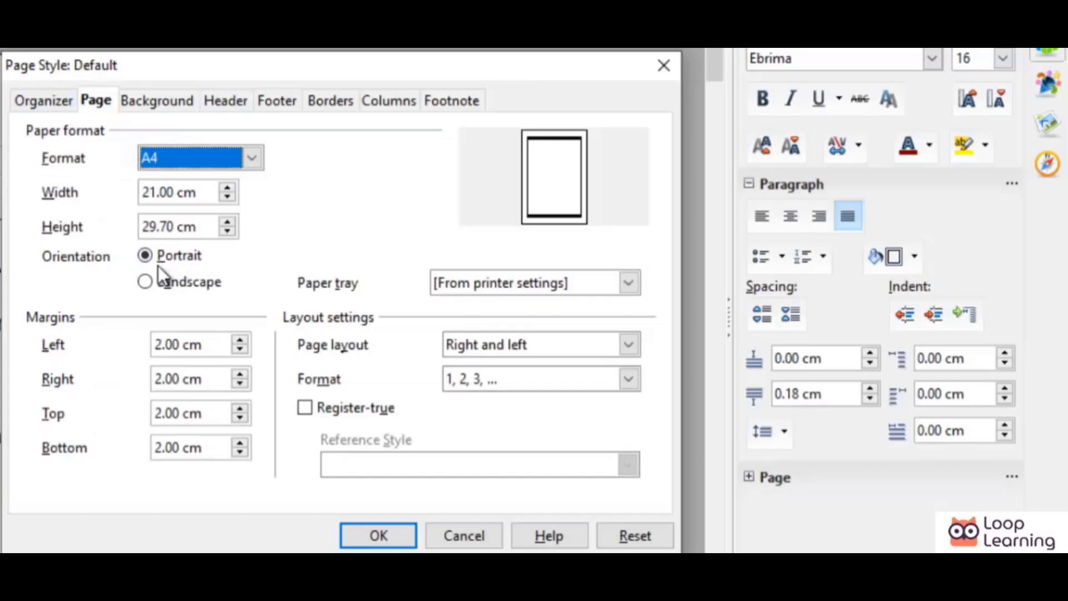
pyautogui.click(145, 284)
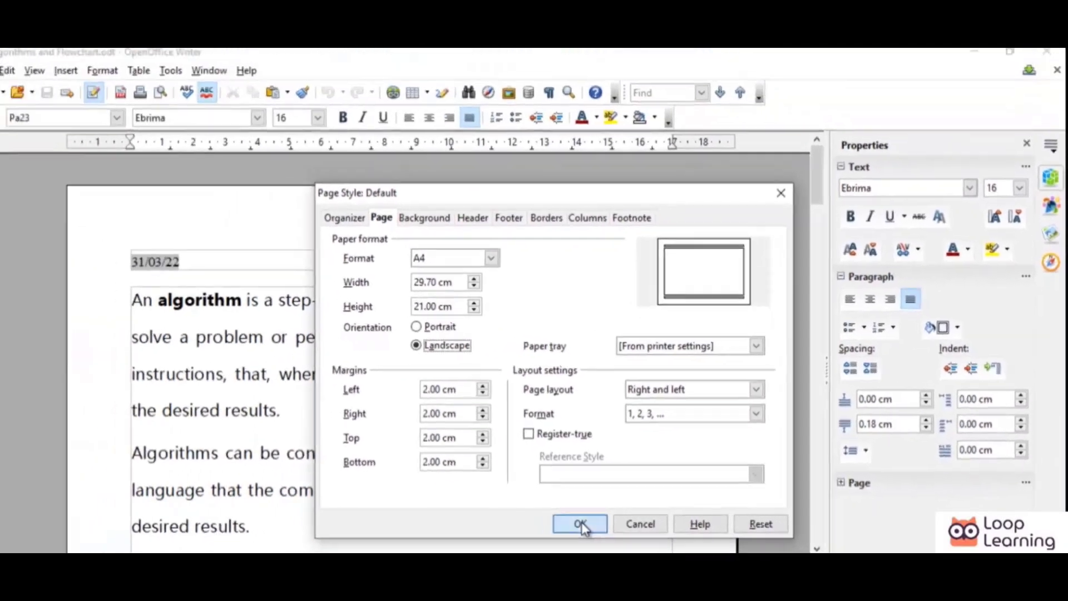
pyautogui.click(379, 536)
# - Examine how the text, header and footer are laid out on the landscape pages
pyautogui.hscroll(1, 421, 358)
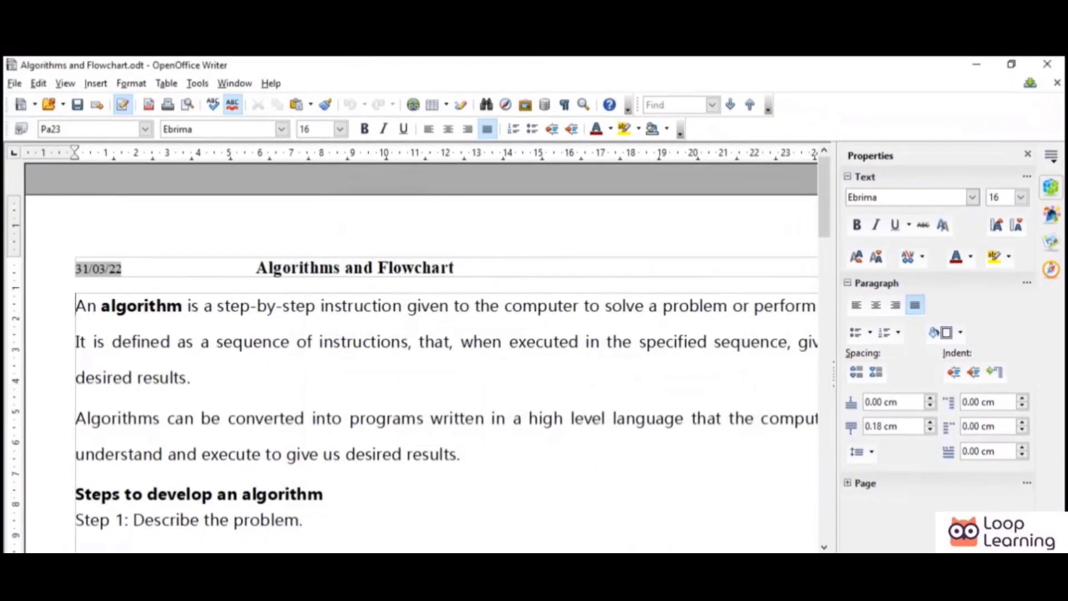
pyautogui.hscroll(1, 421, 357)
pyautogui.scroll(-3, 444, 458)
pyautogui.scroll(-5, 444, 454)
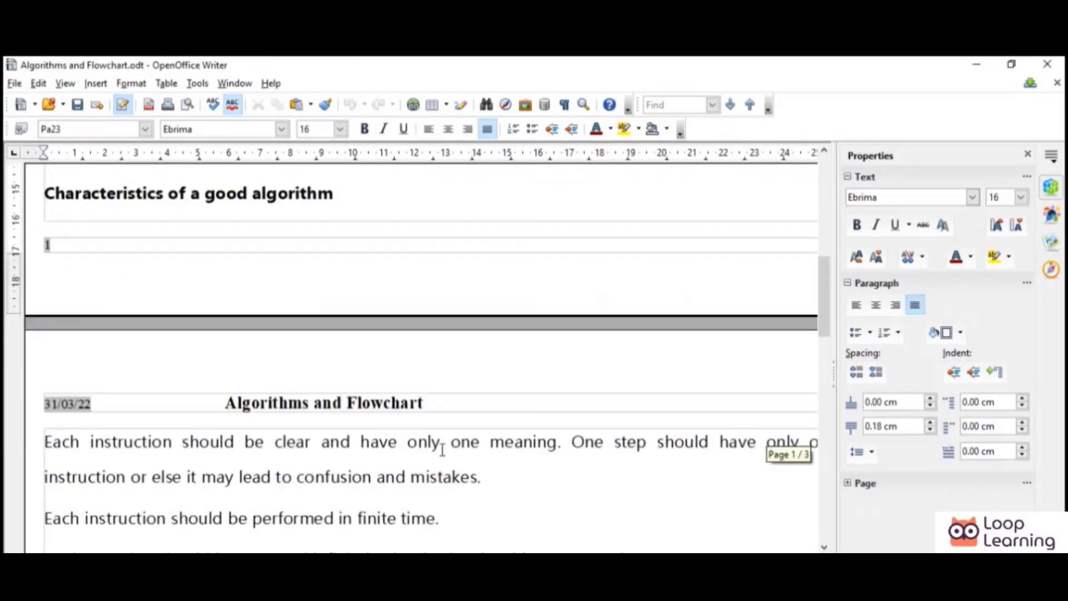
pyautogui.scroll(8, 437, 418)
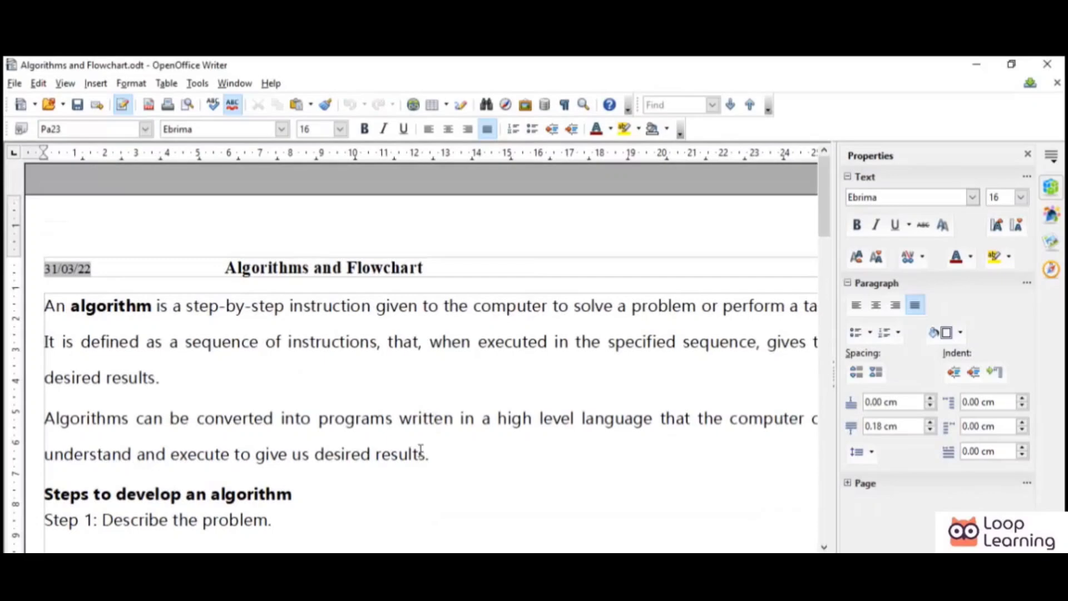
pyautogui.scroll(-3, 421, 452)
pyautogui.scroll(3, 421, 452)
pyautogui.hscroll(-1, 168, 404)
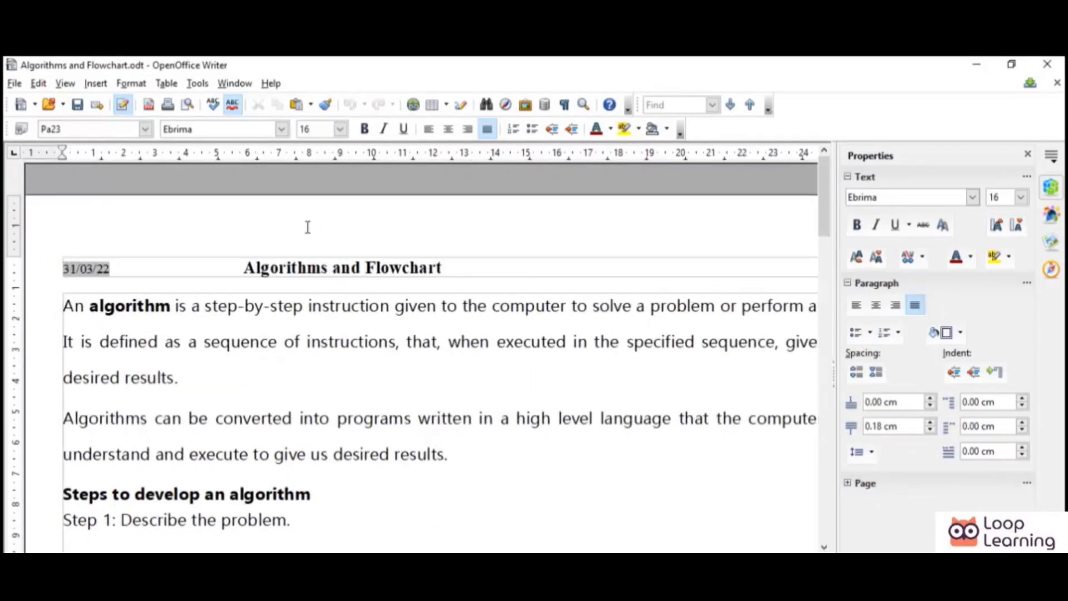
# - Preview the document's landscape pages, close the preview and look through the body text in the normal editing view
pyautogui.click(14, 84)
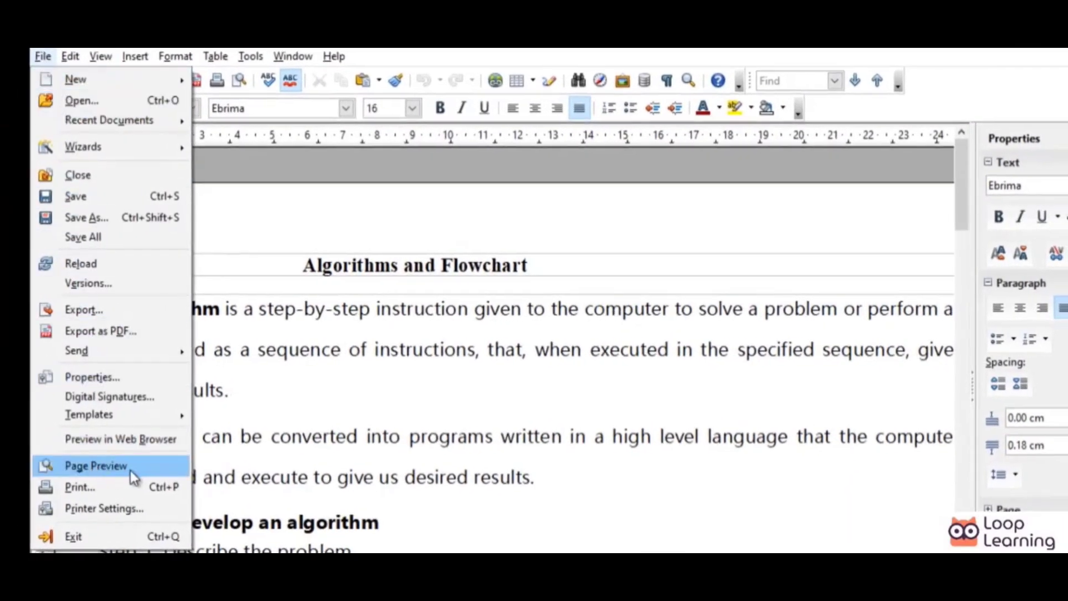
pyautogui.click(131, 472)
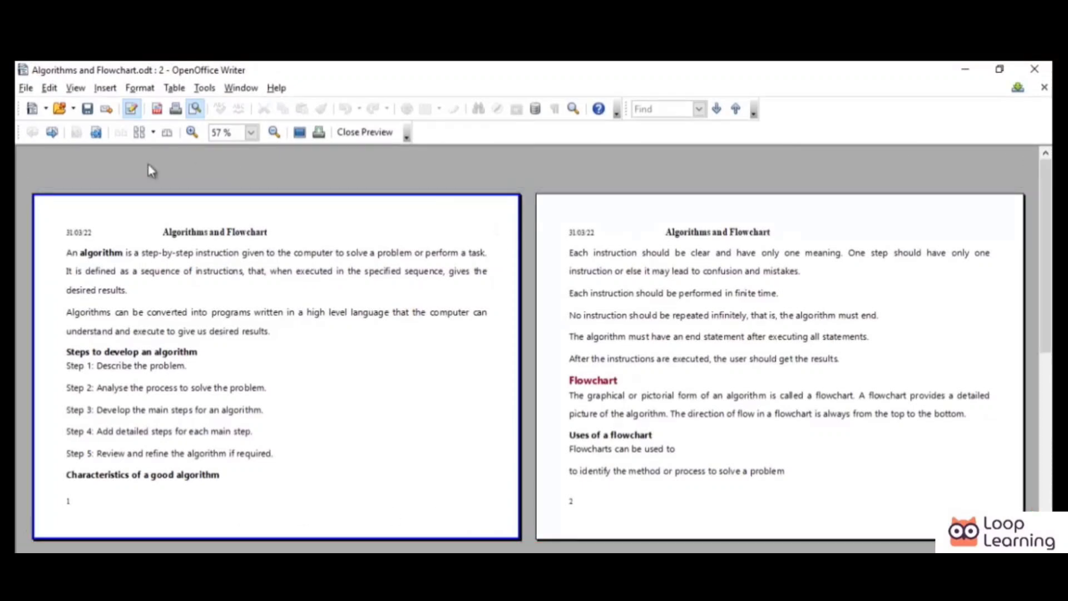
pyautogui.click(360, 131)
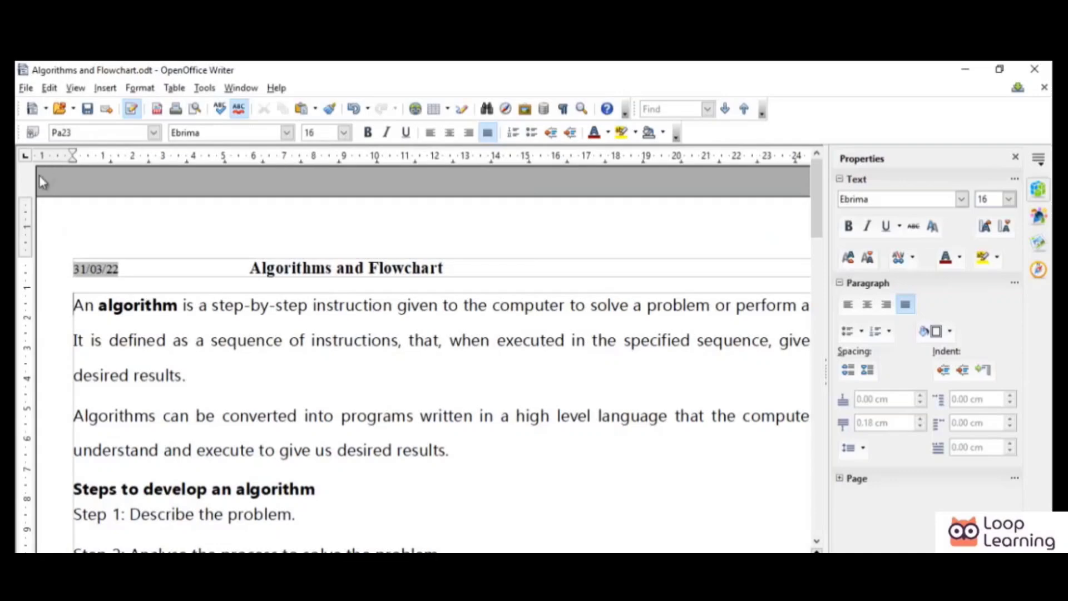
pyautogui.scroll(-15, 367, 231)
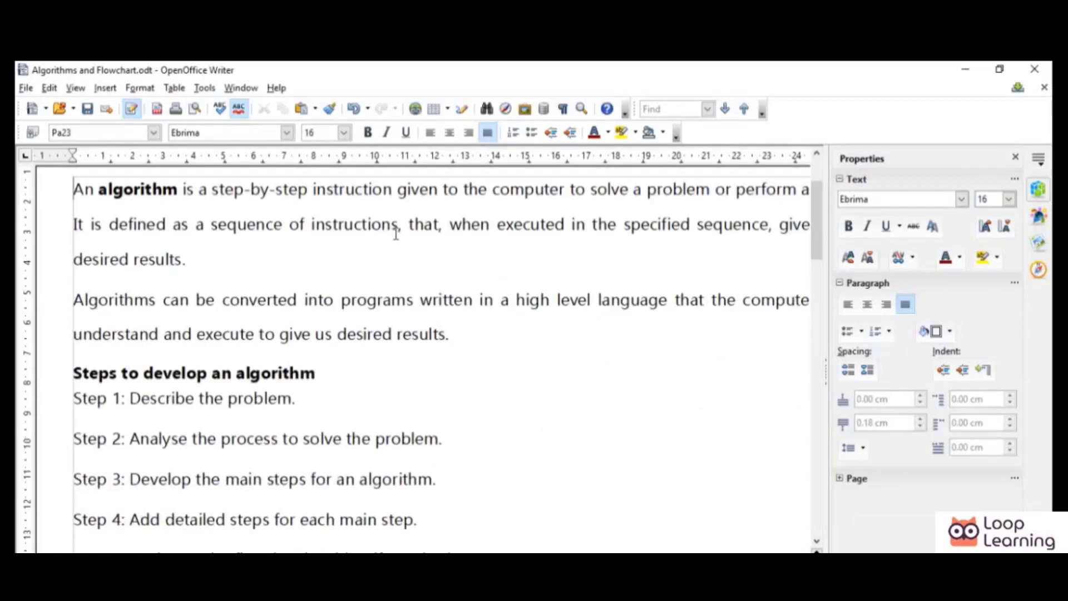
pyautogui.scroll(-8, 382, 258)
pyautogui.scroll(20, 378, 255)
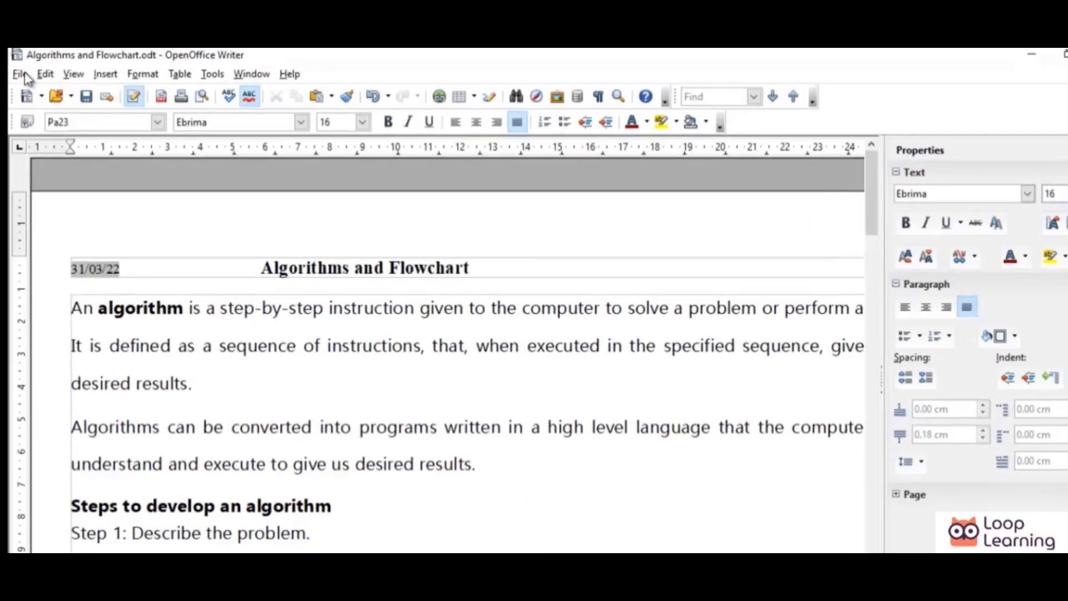
# - Print three copies of all pages of the document on the HP LaserJet Pro MFP M127-M128 PCLmS
pyautogui.click(25, 71)
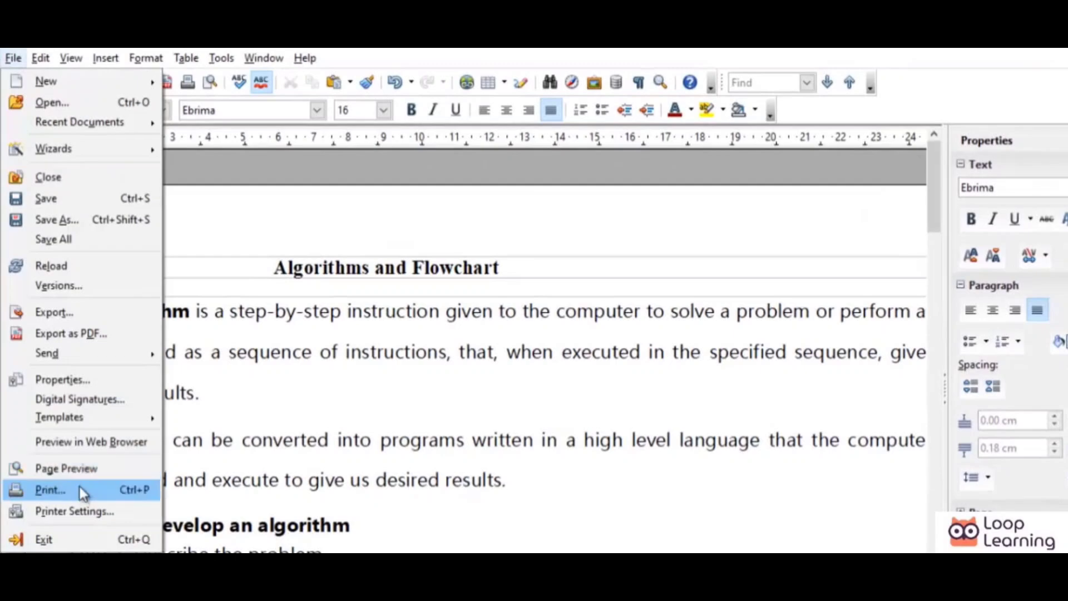
pyautogui.click(78, 486)
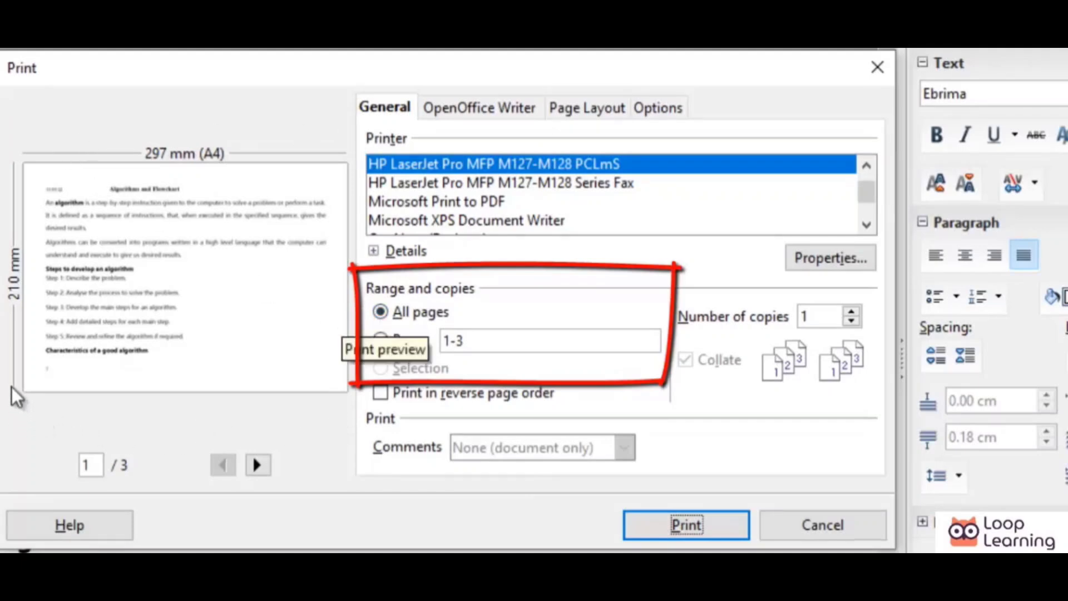
pyautogui.click(379, 339)
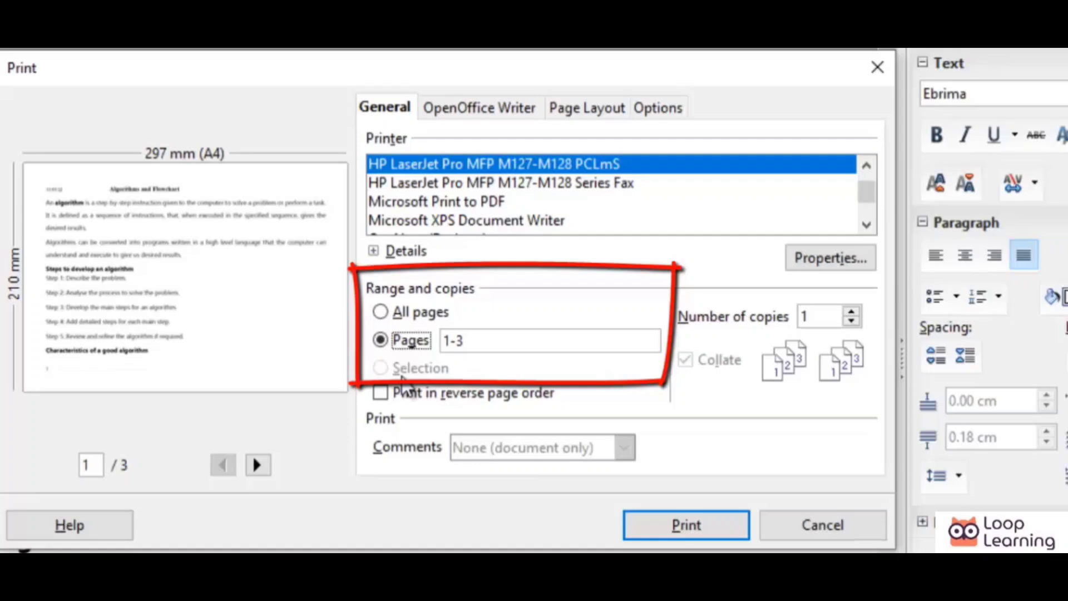
pyautogui.click(382, 314)
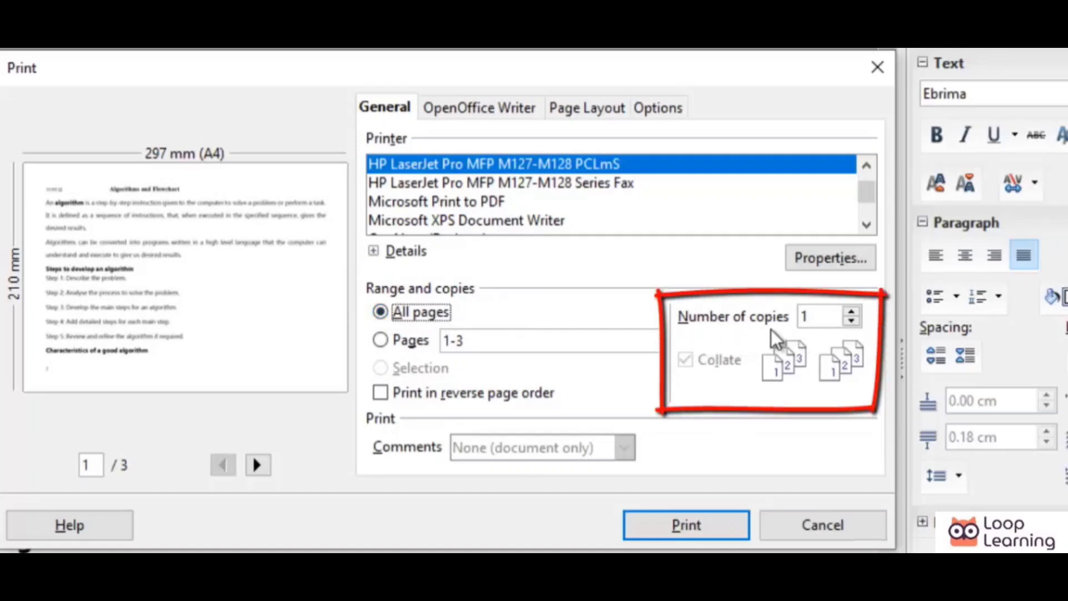
pyautogui.click(852, 313)
pyautogui.click(851, 313)
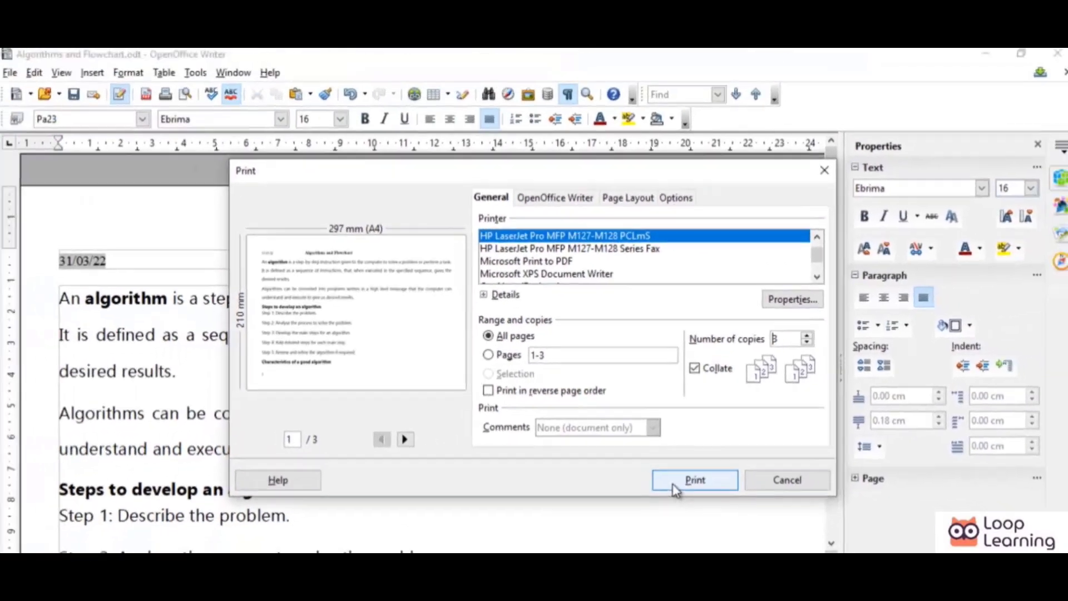
pyautogui.click(653, 530)
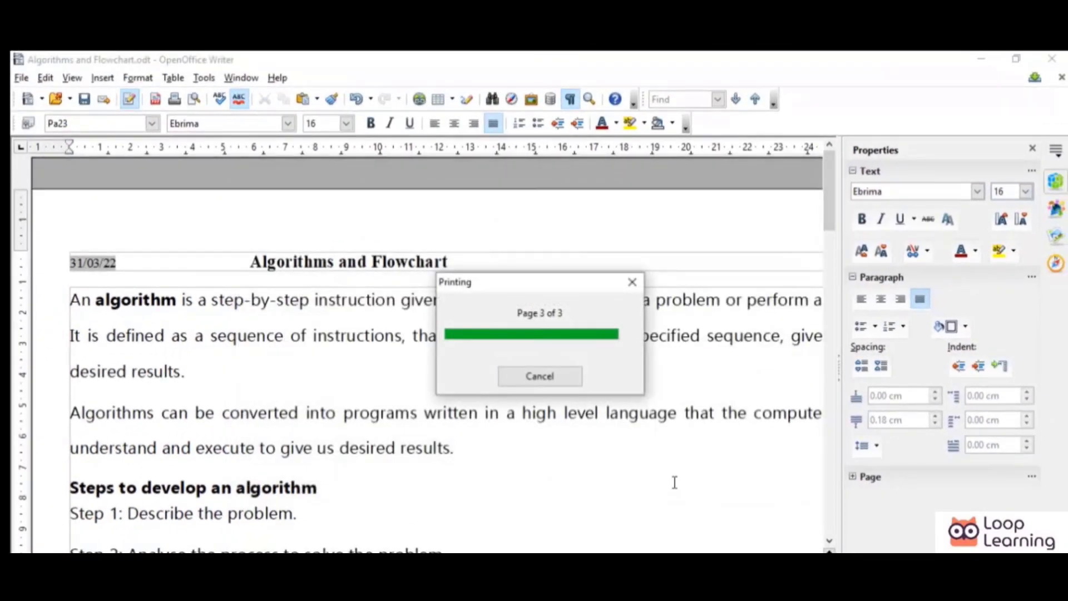